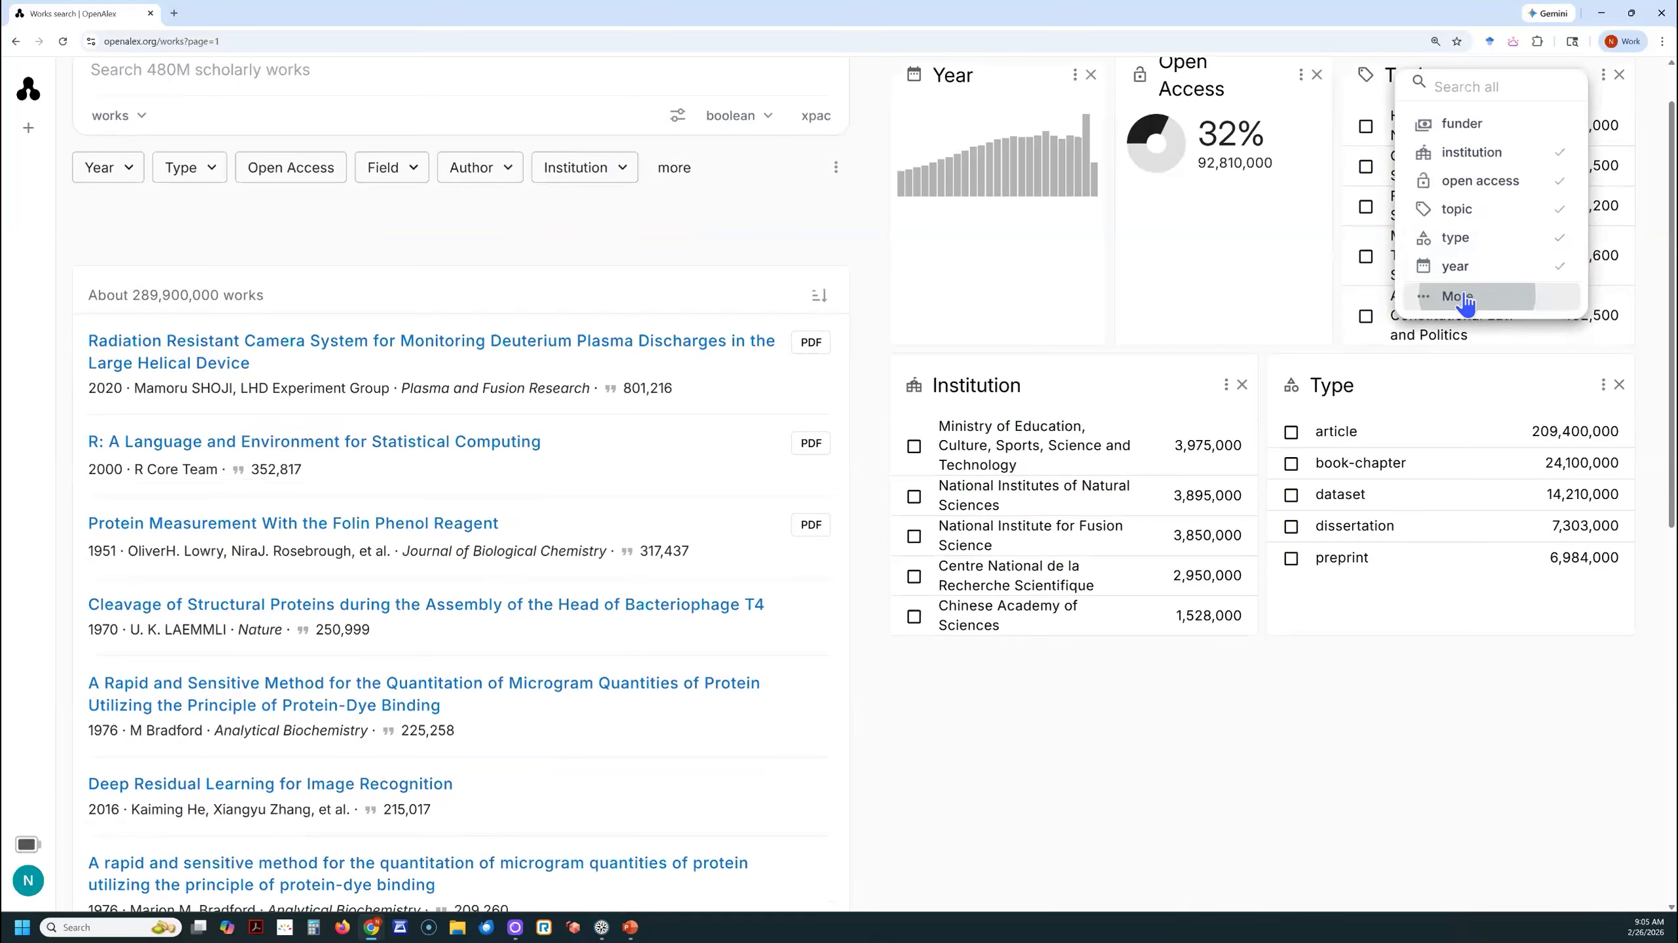
- Review the additional report options offered for the works results, and close the list without adding one
{"action": "left_click", "coordinate": [1462, 296]}
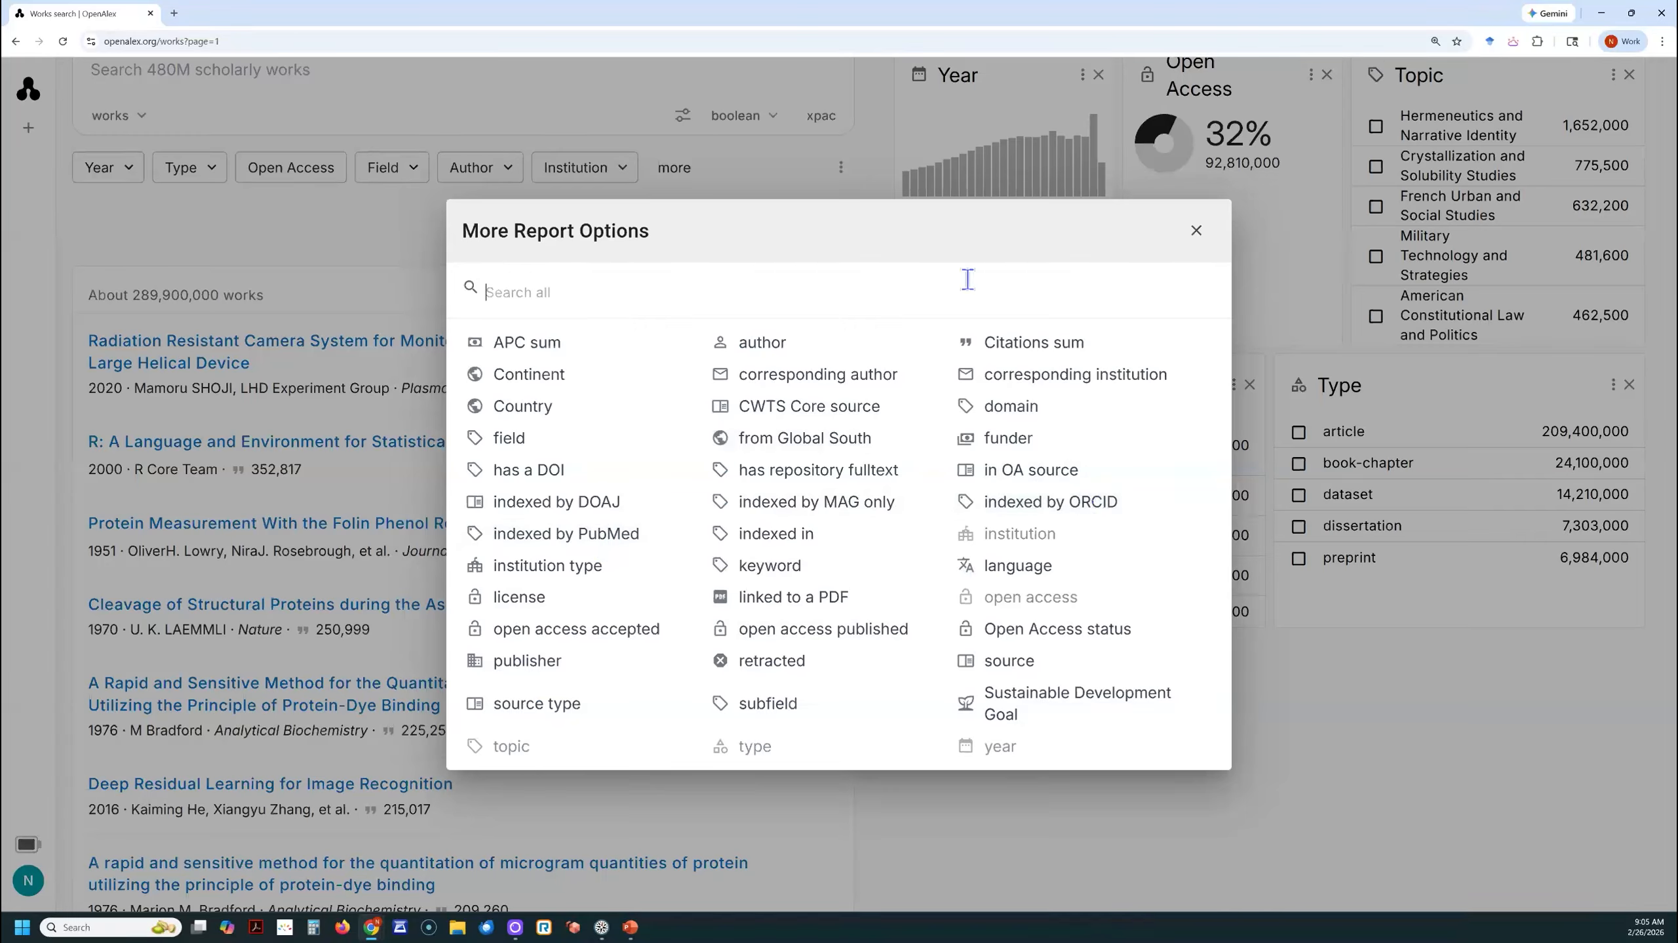
{"action": "left_click", "coordinate": [1198, 240]}
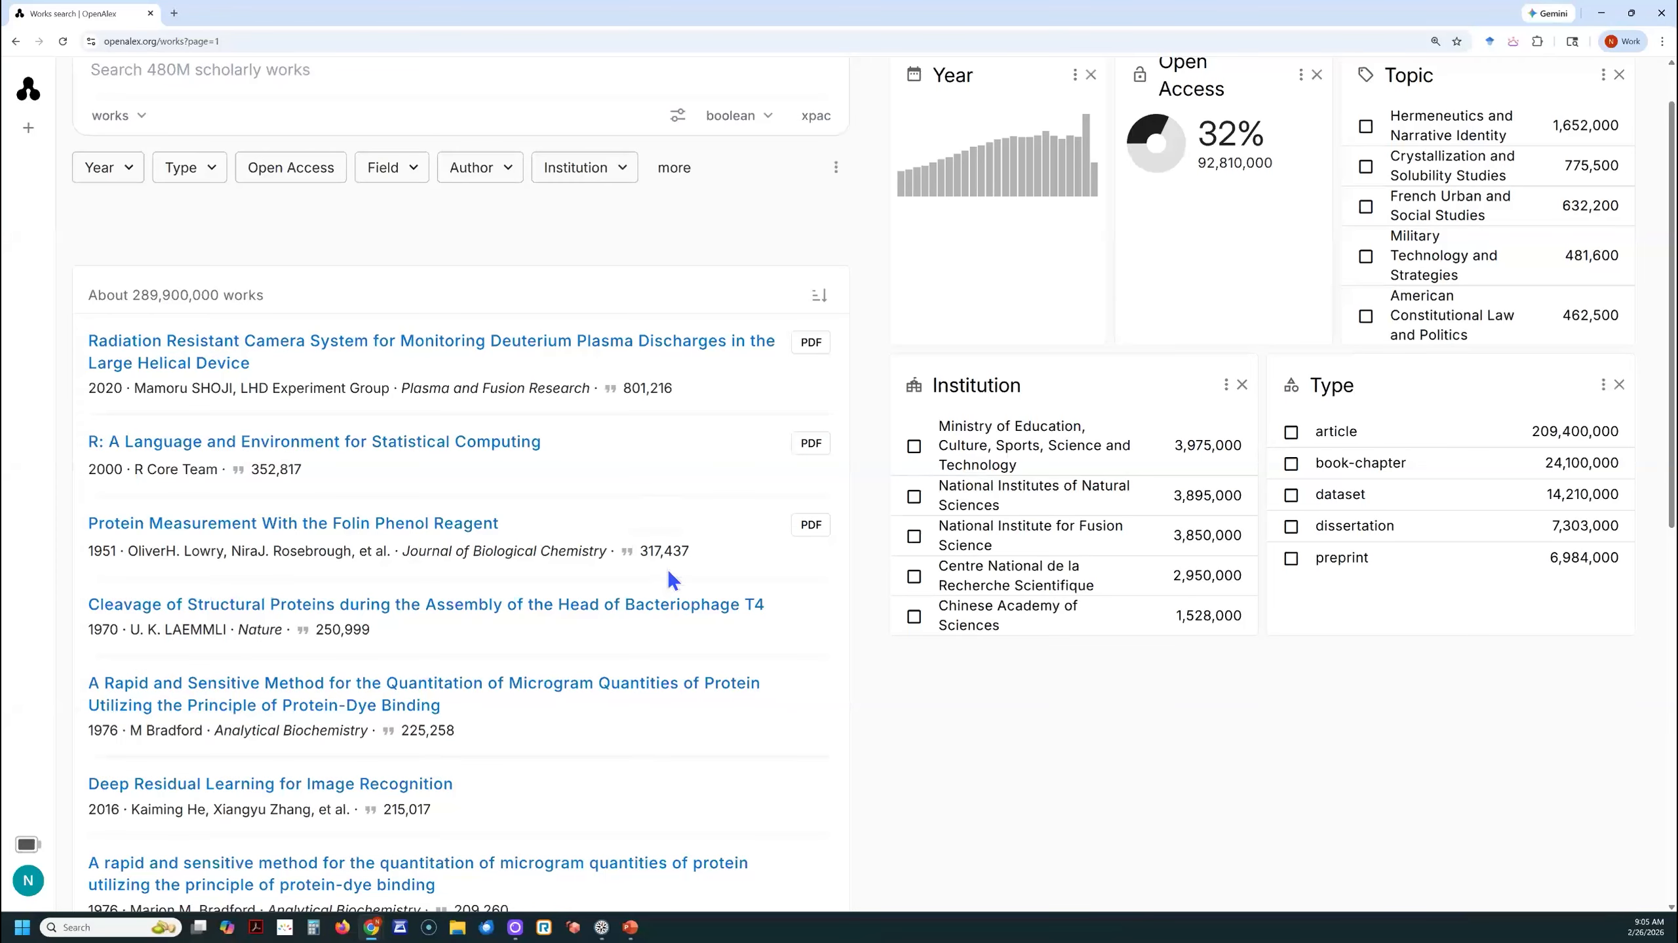
- Change the search scope from works to authors
{"action": "scroll", "coordinate": [669, 576], "scroll_direction": "up", "scroll_amount": 1}
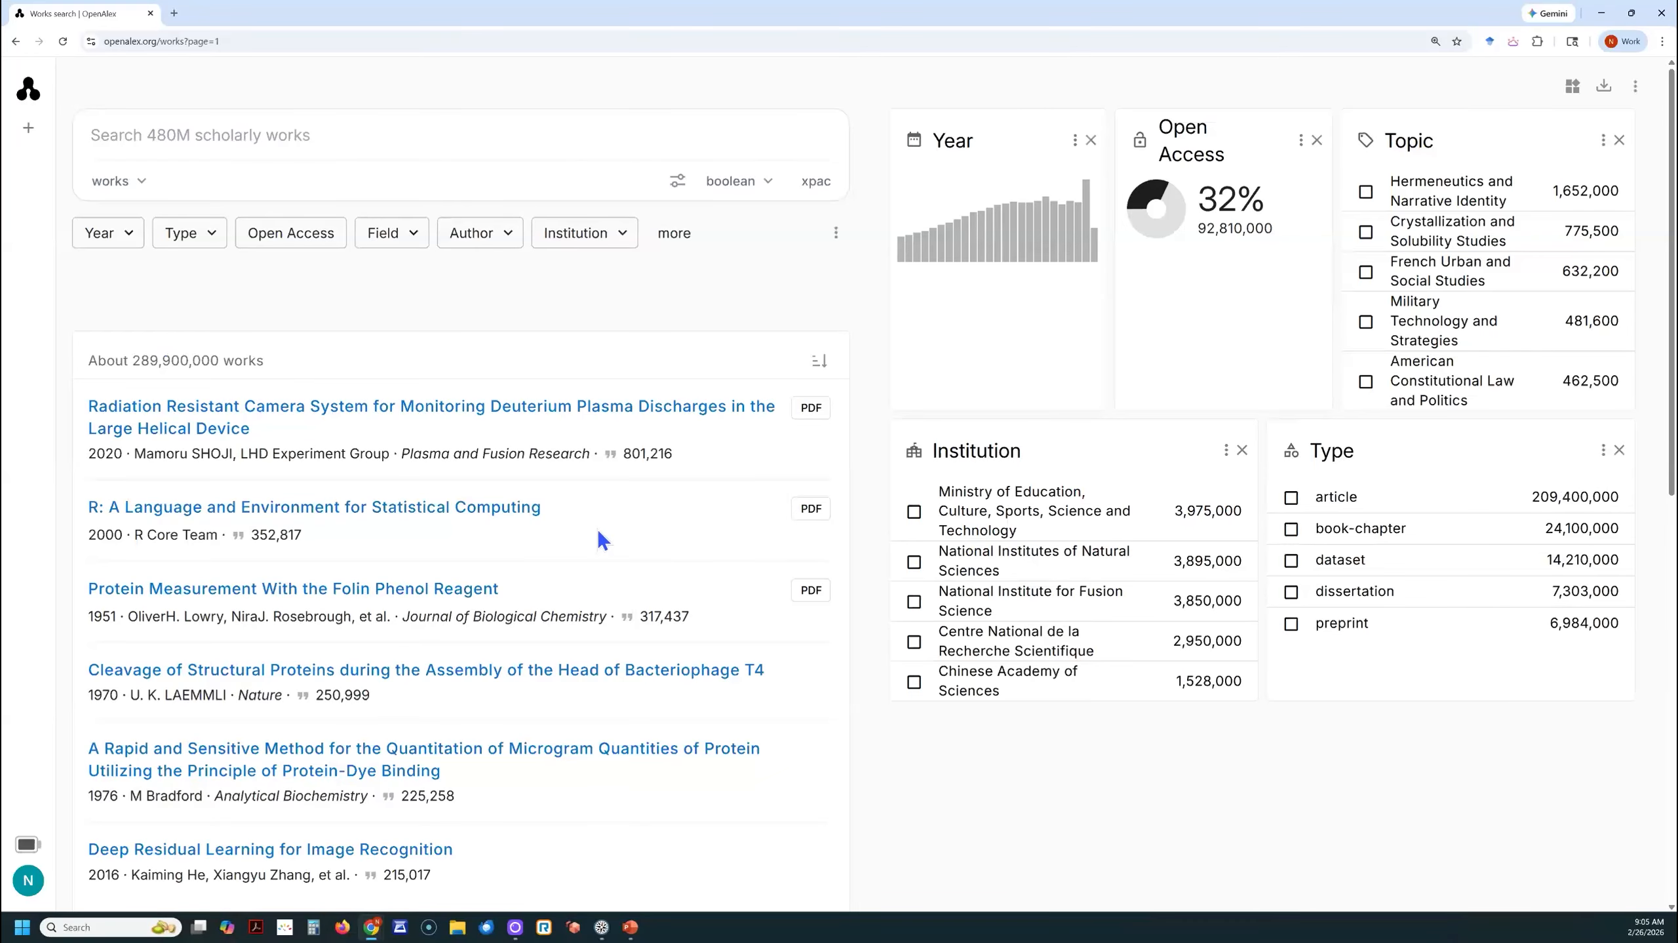
{"action": "left_click", "coordinate": [143, 179]}
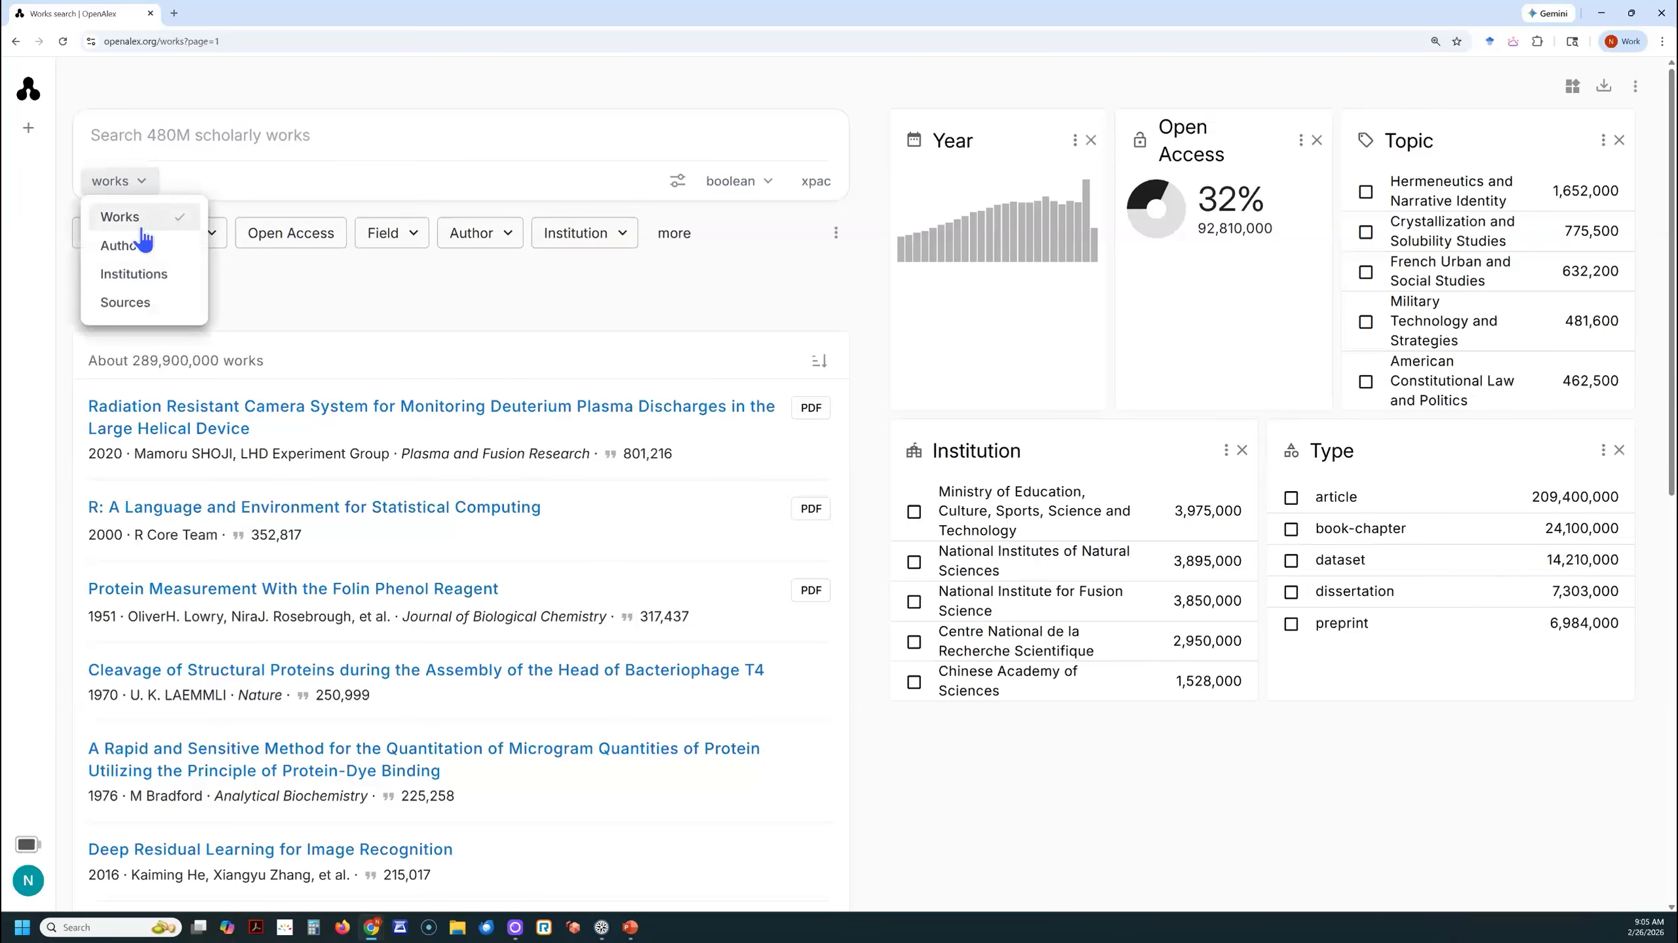
{"action": "left_click", "coordinate": [143, 249]}
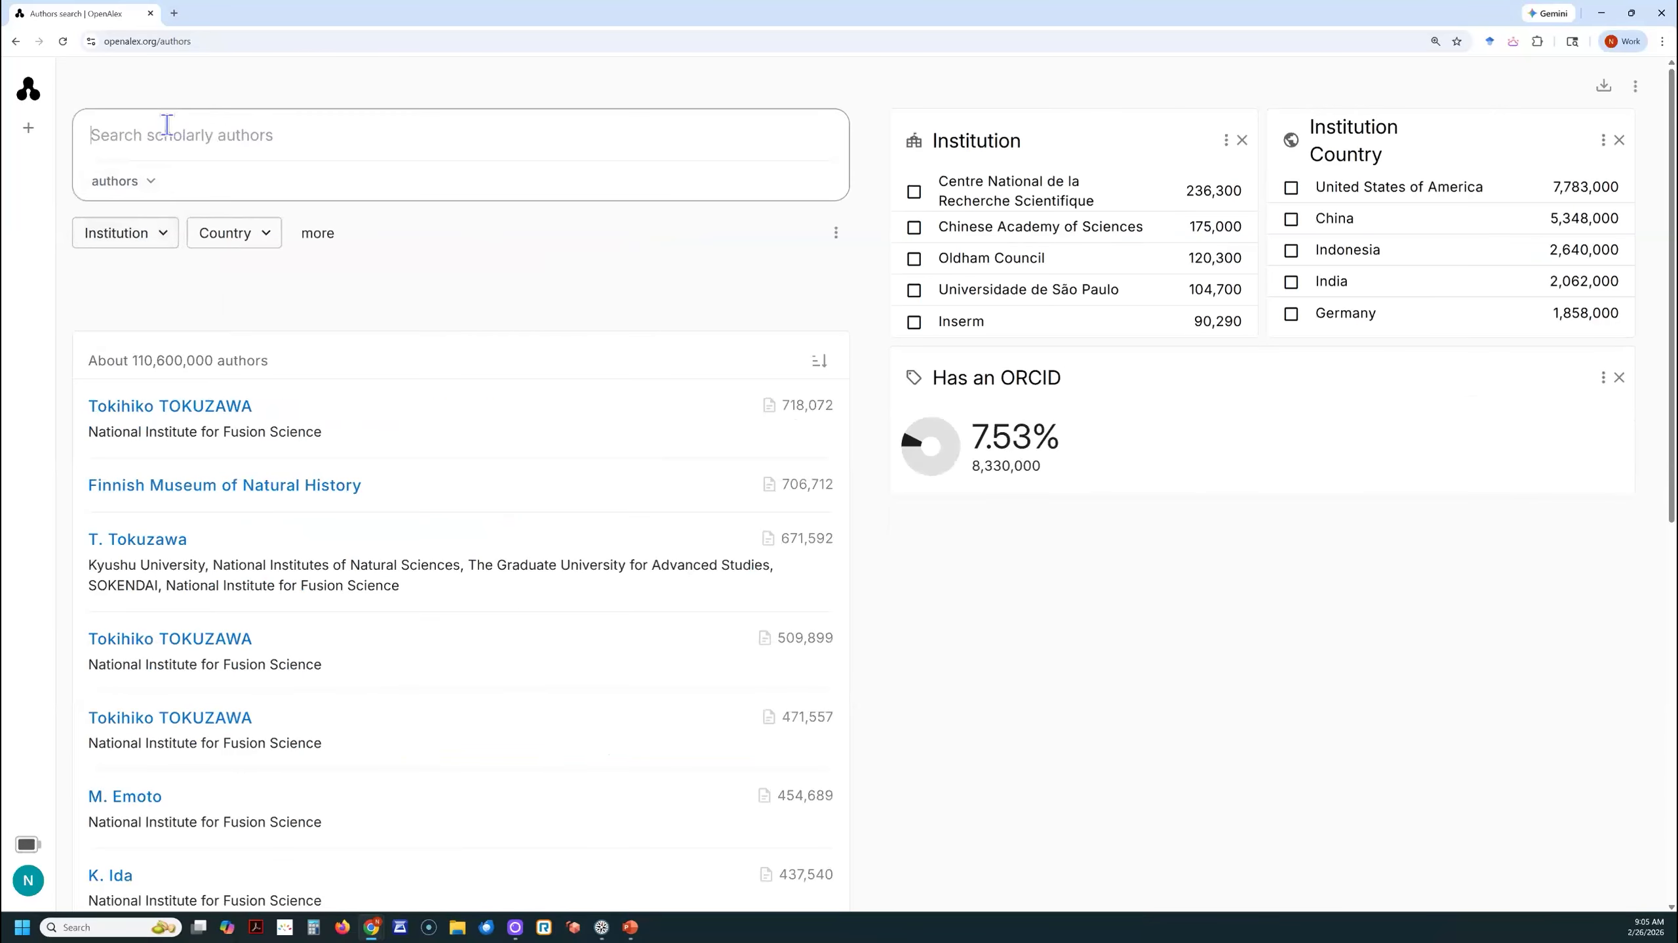
- Search for the author by full name with middle initial and open the first matching profile
{"action": "type", "text": "nils"}
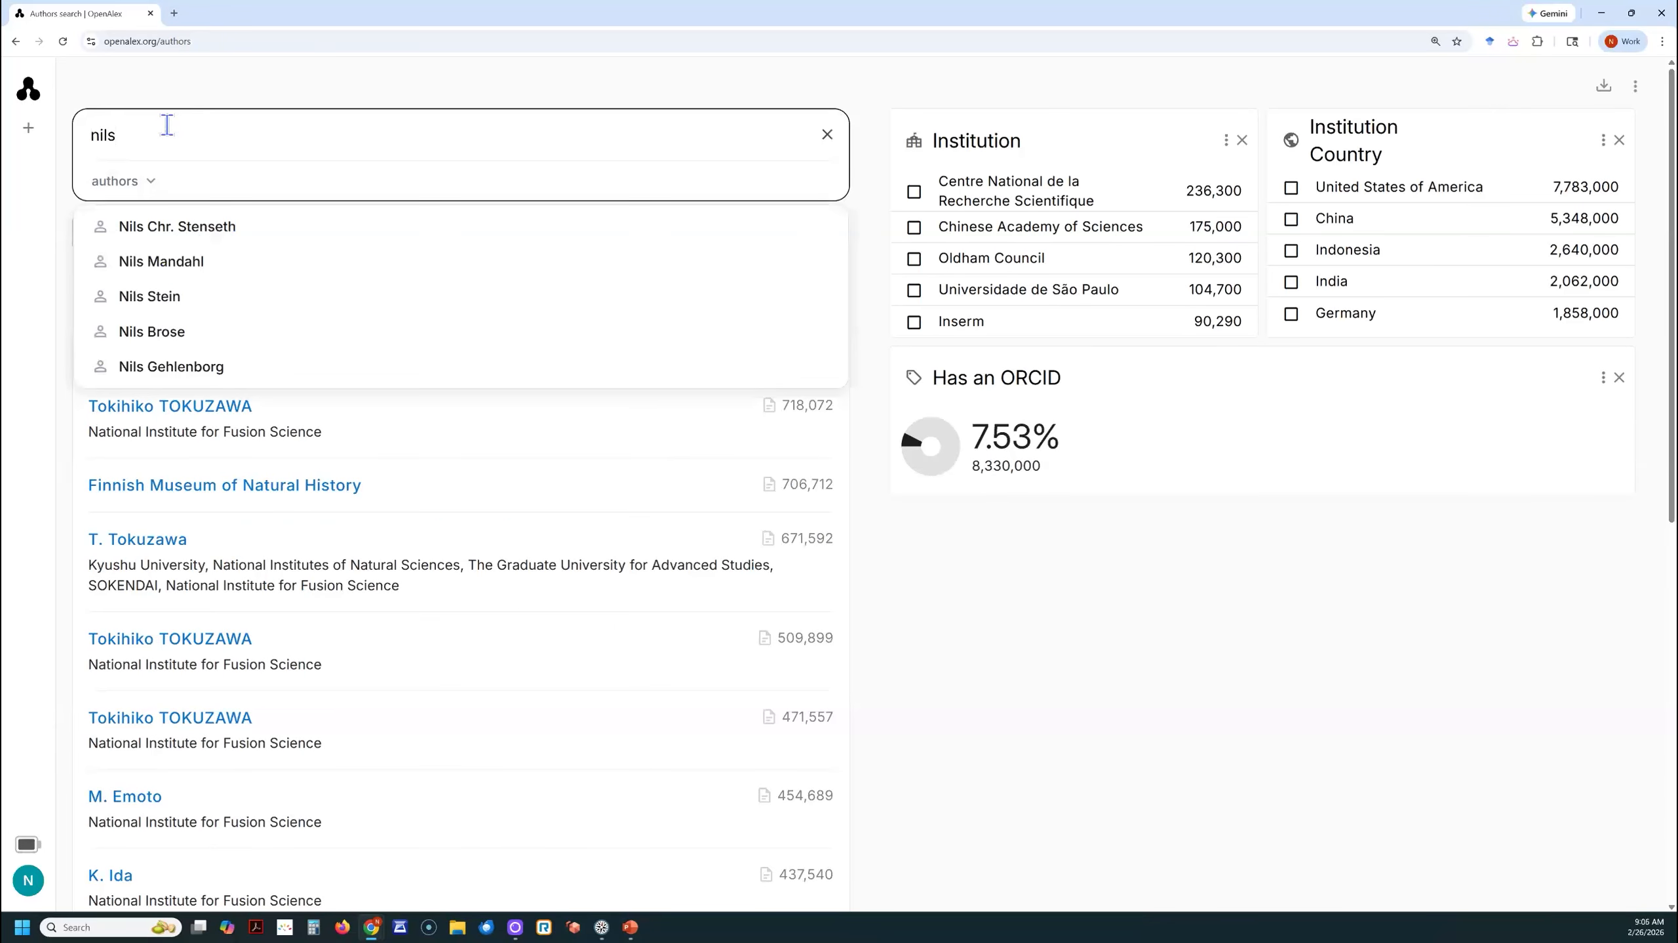
{"action": "type", "text": " c  new"}
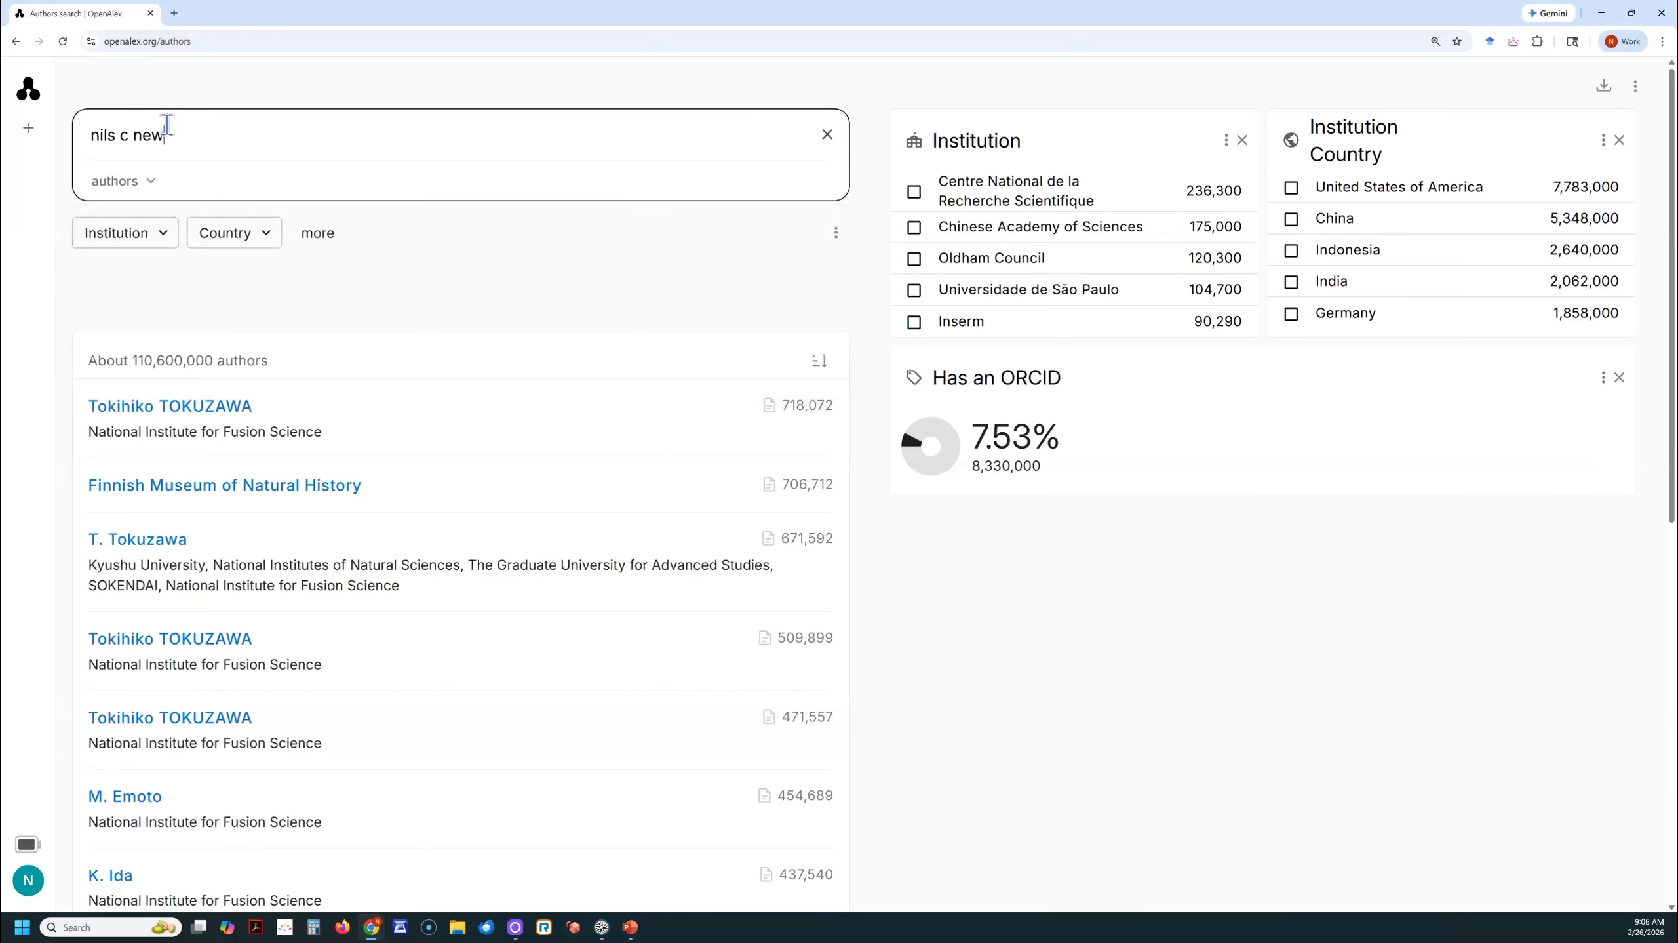
{"action": "type", "text": "man"}
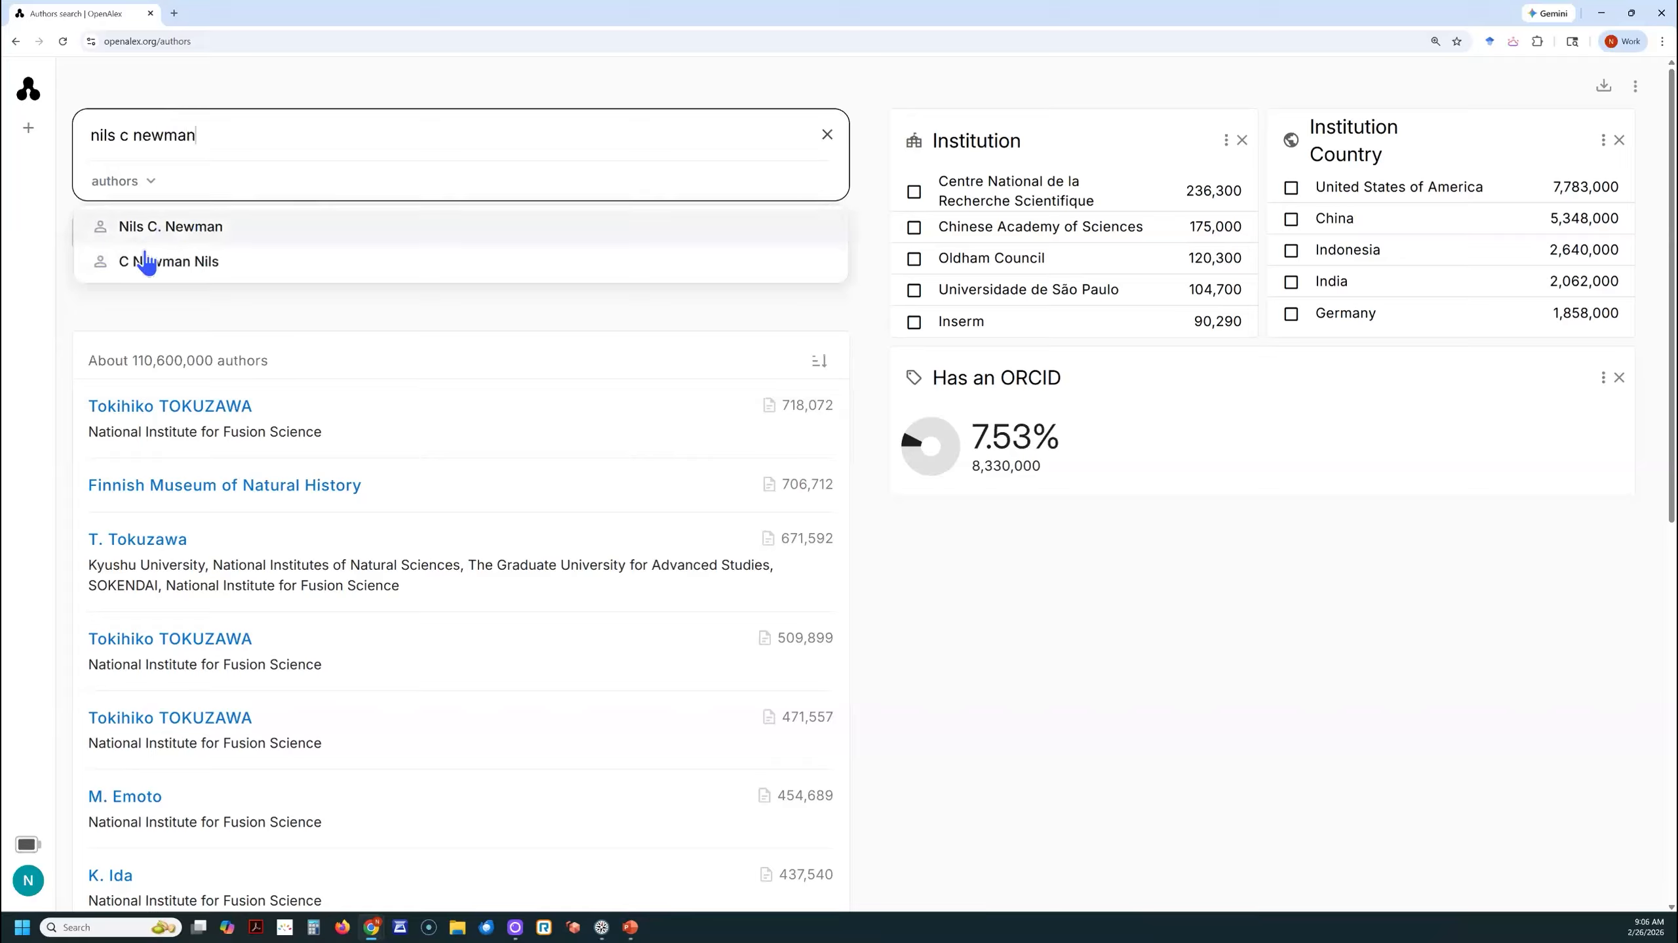
{"action": "left_click", "coordinate": [188, 234]}
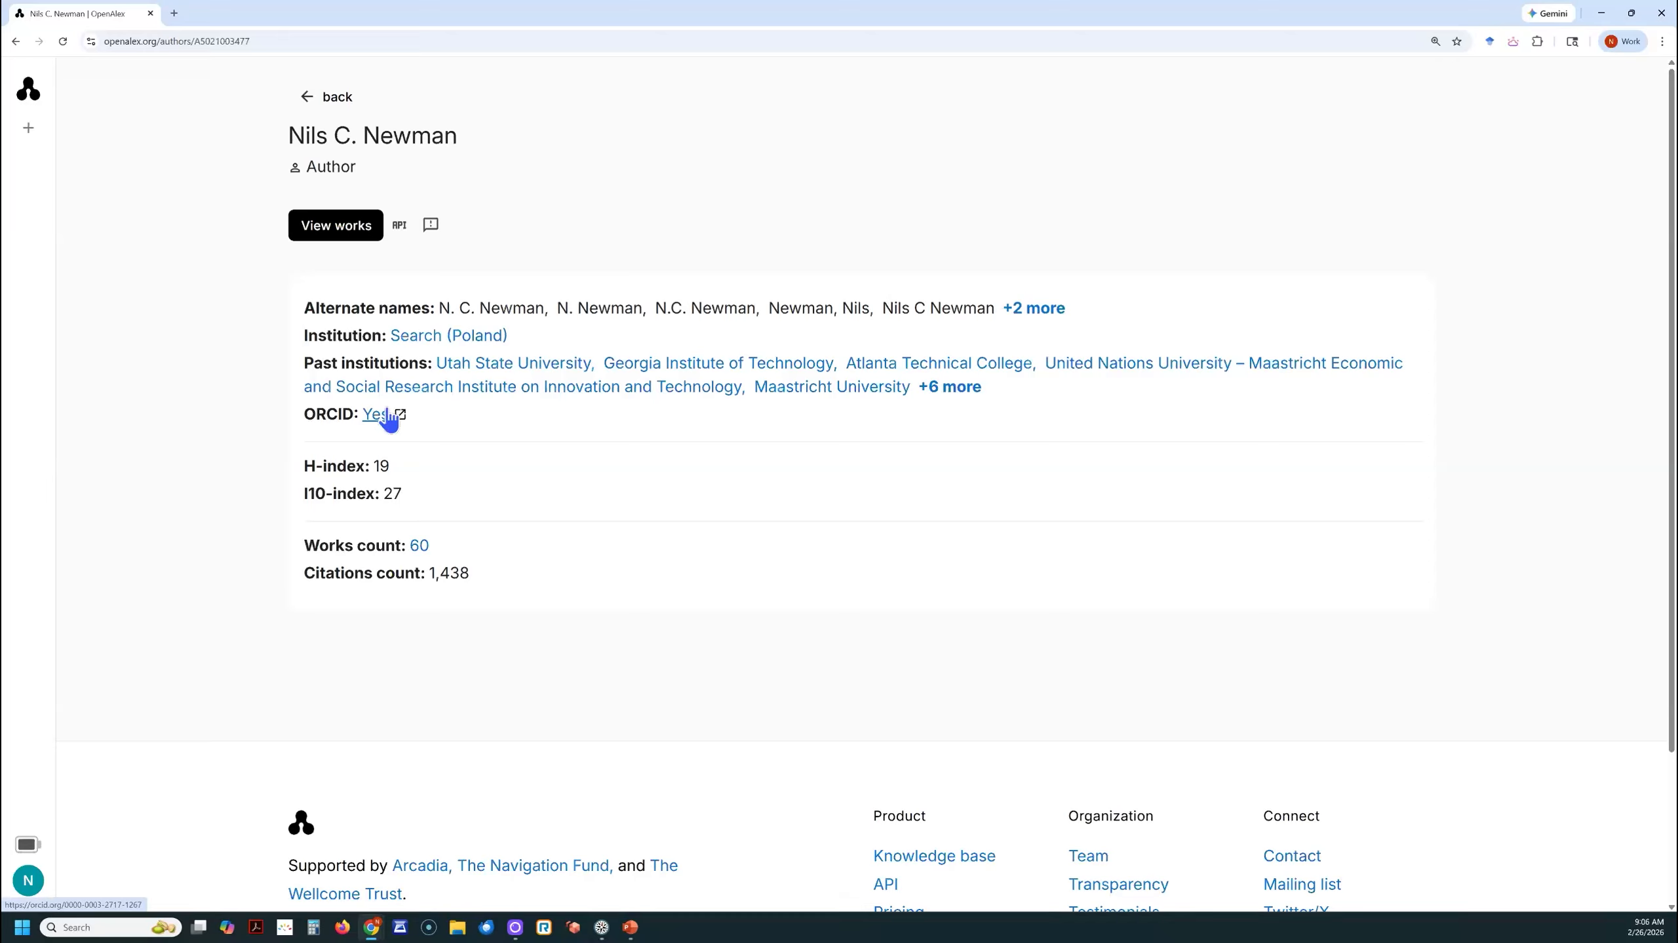
- Open the author's works from the works count and look through the listed publications
{"action": "left_click", "coordinate": [420, 547]}
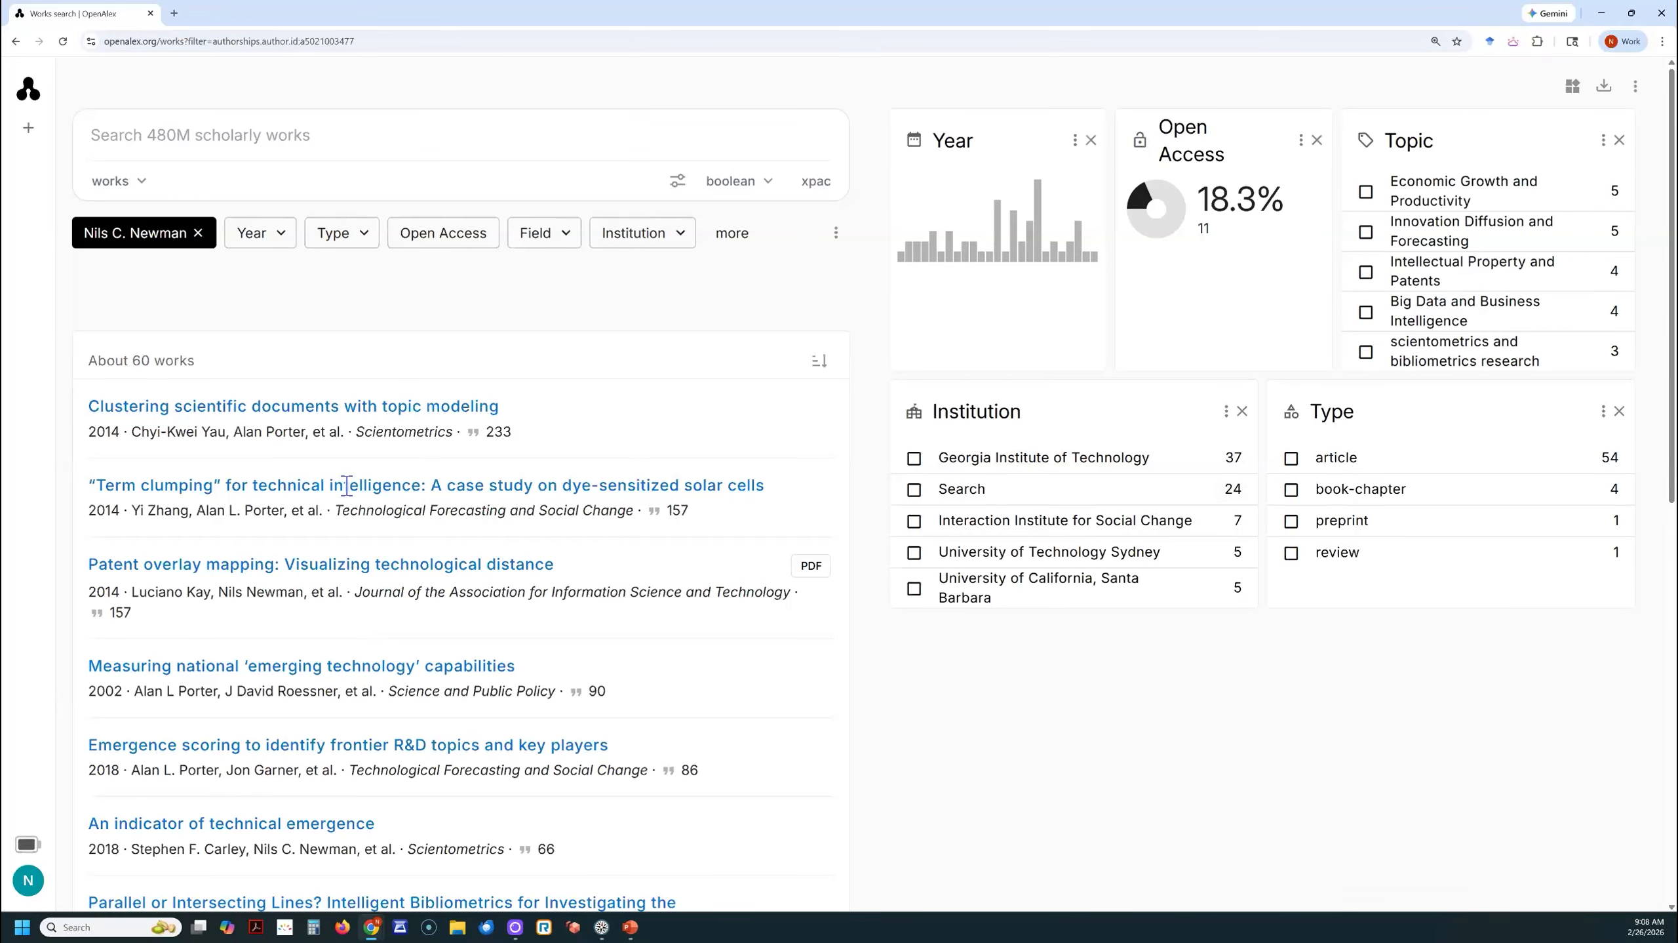
{"action": "scroll", "coordinate": [367, 592], "scroll_direction": "down", "scroll_amount": 1}
{"action": "scroll", "coordinate": [365, 584], "scroll_direction": "down", "scroll_amount": 1}
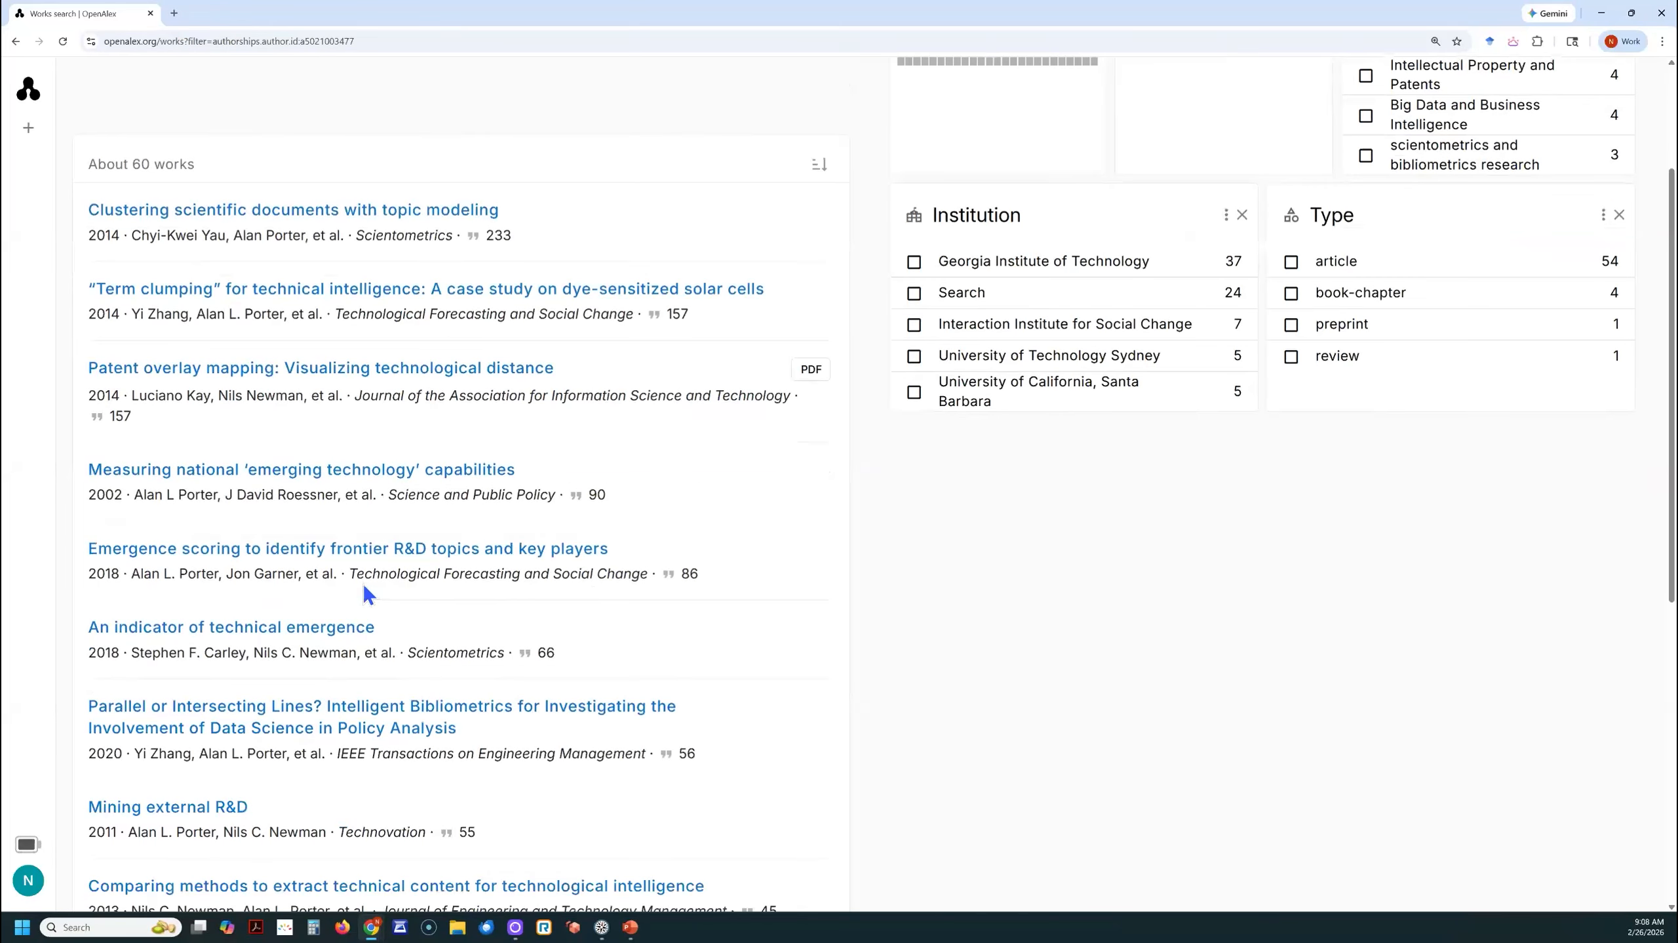
{"action": "scroll", "coordinate": [362, 581], "scroll_direction": "up", "scroll_amount": 3}
{"action": "scroll", "coordinate": [362, 582], "scroll_direction": "down", "scroll_amount": 3}
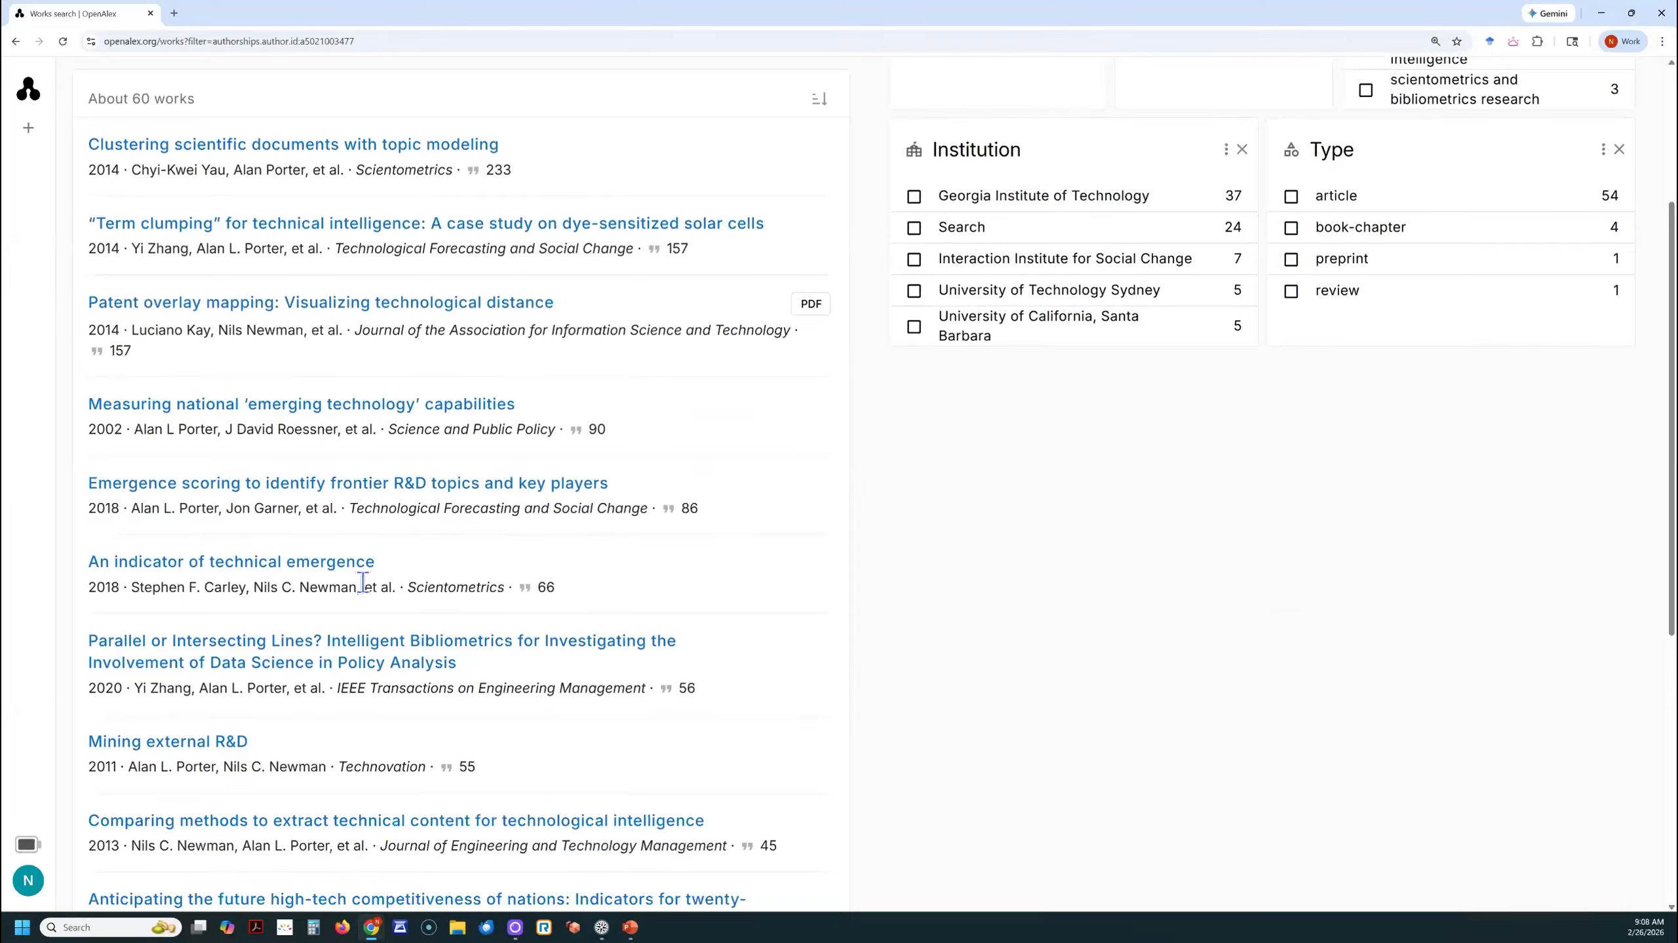
{"action": "scroll", "coordinate": [363, 582], "scroll_direction": "down", "scroll_amount": 3}
{"action": "scroll", "coordinate": [363, 580], "scroll_direction": "up", "scroll_amount": 2}
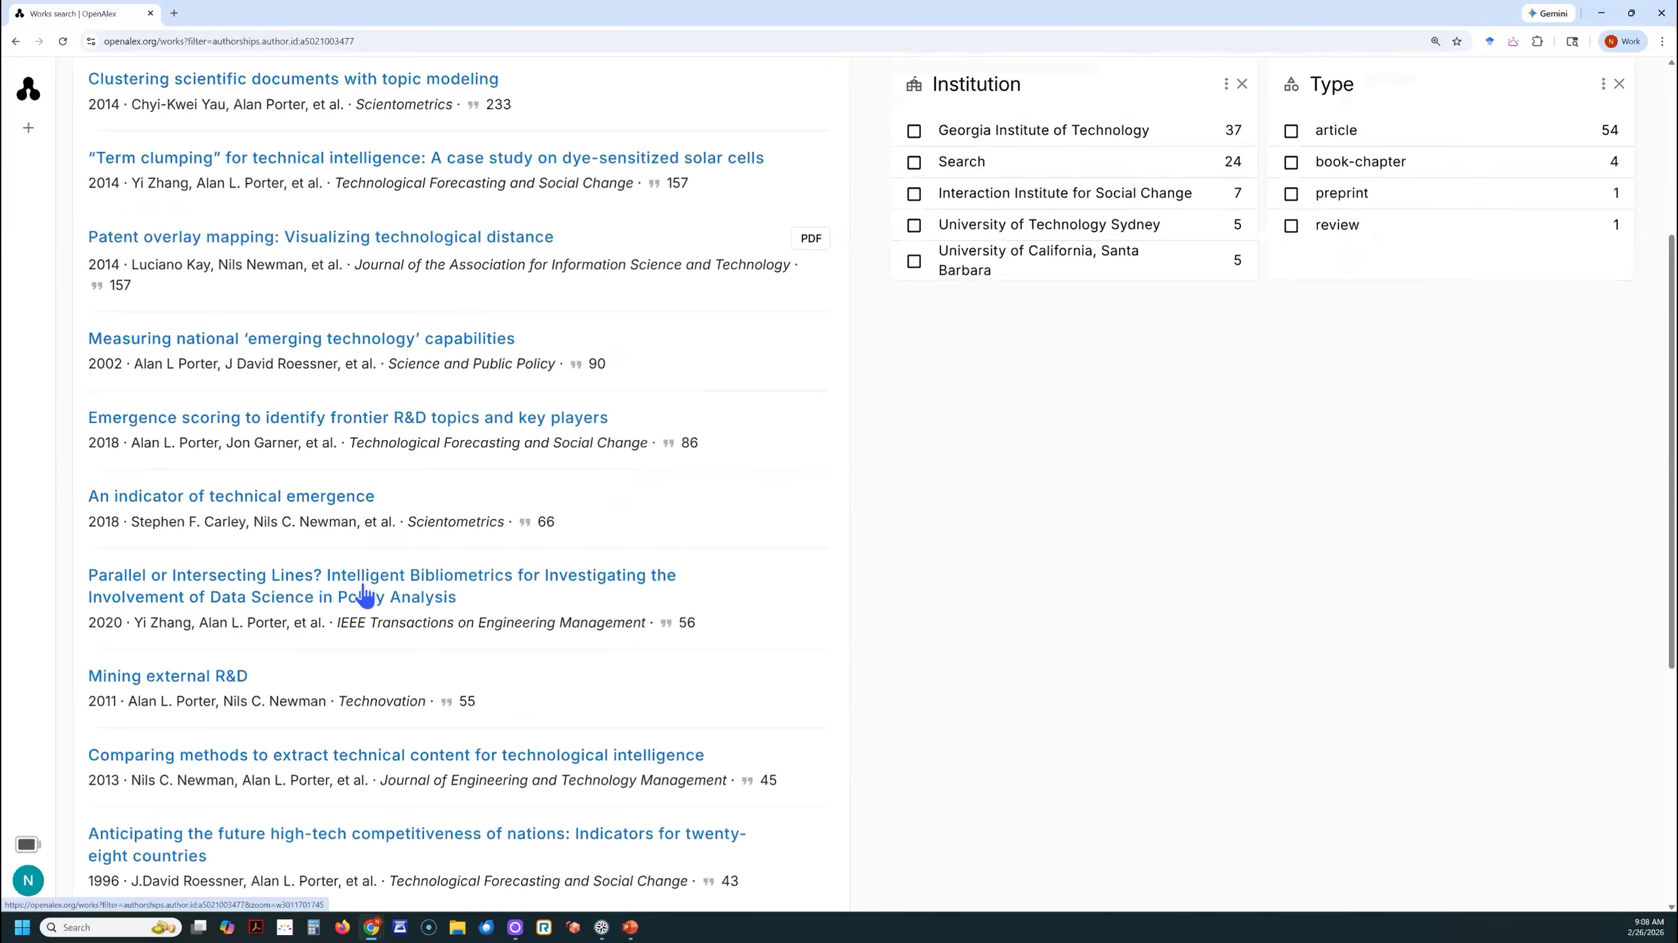
{"action": "scroll", "coordinate": [364, 592], "scroll_direction": "up", "scroll_amount": 3}
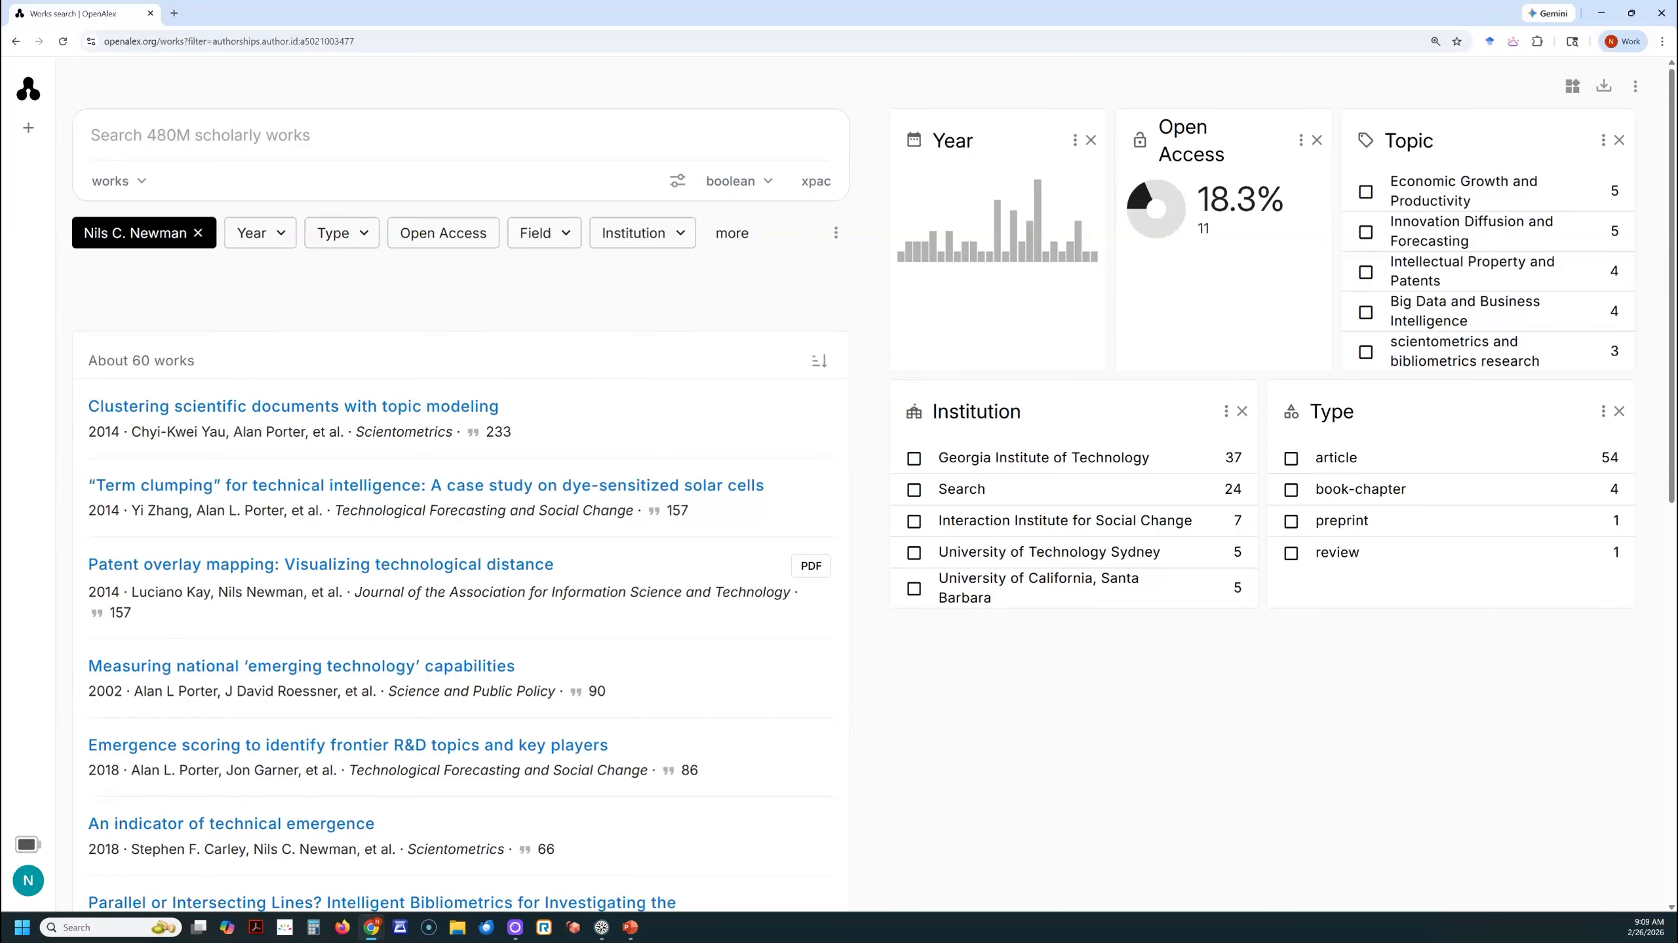
- Switch to VantagePoint, bring its window into view, and review the fields on the Summary sheet from the beginning
{"action": "key", "text": "alt+Tab"}
{"action": "left_click_drag", "start_coordinate": [0, 367], "coordinate": [638, 41]}
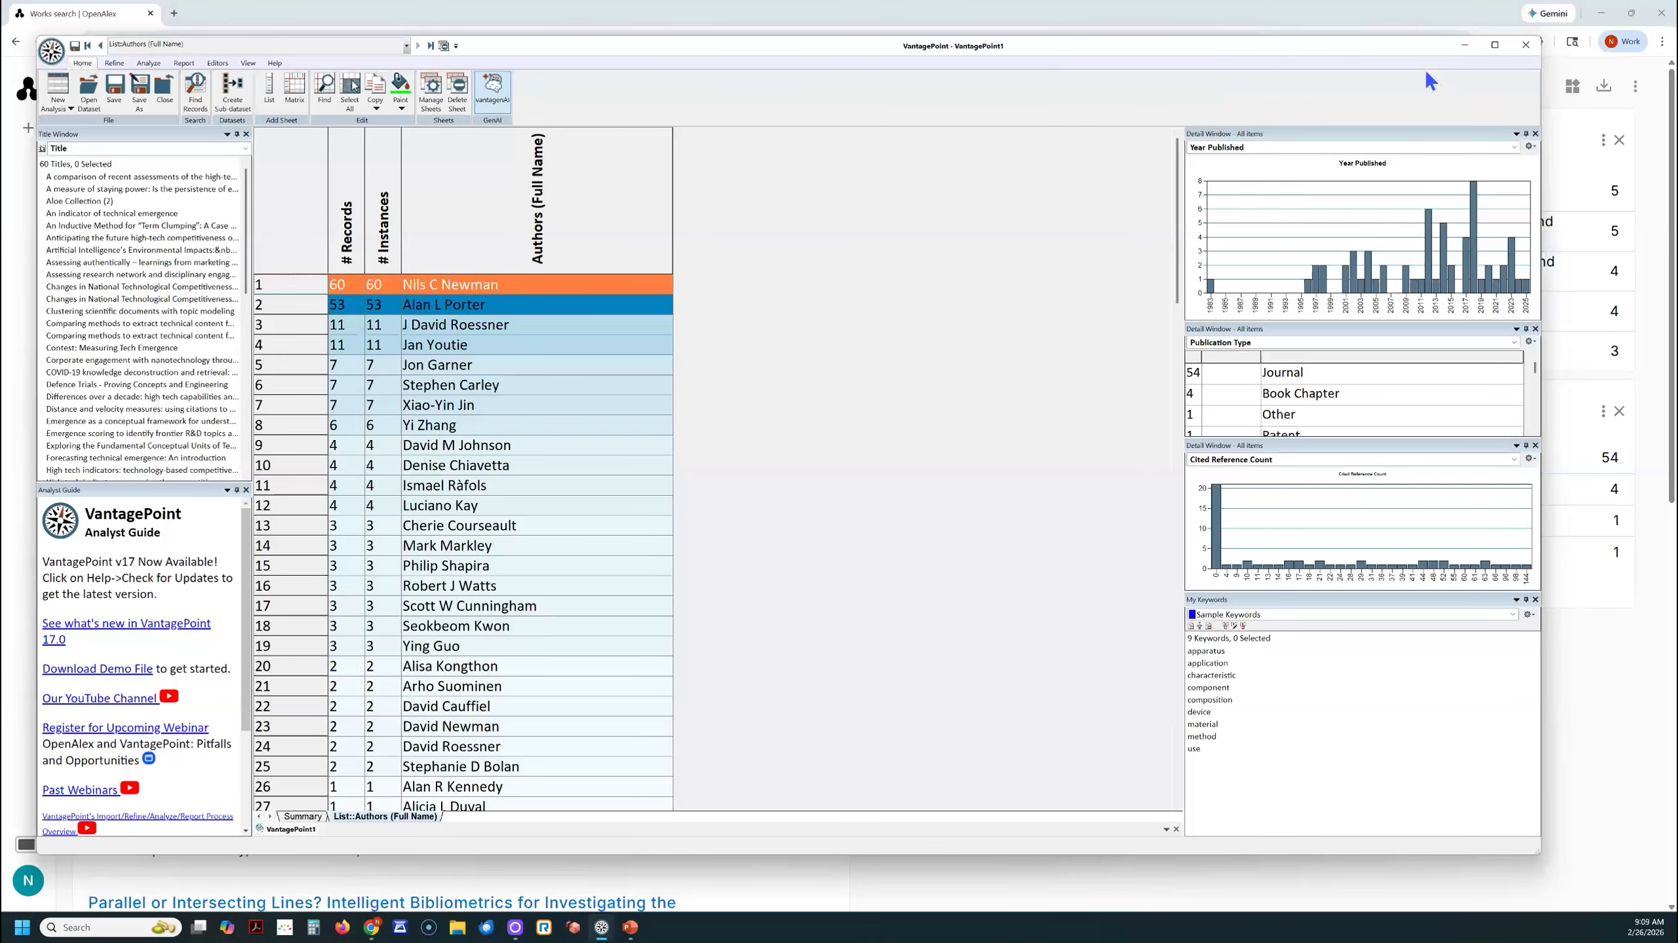
{"action": "mouse_move", "coordinate": [1495, 46]}
{"action": "left_click", "coordinate": [298, 817]}
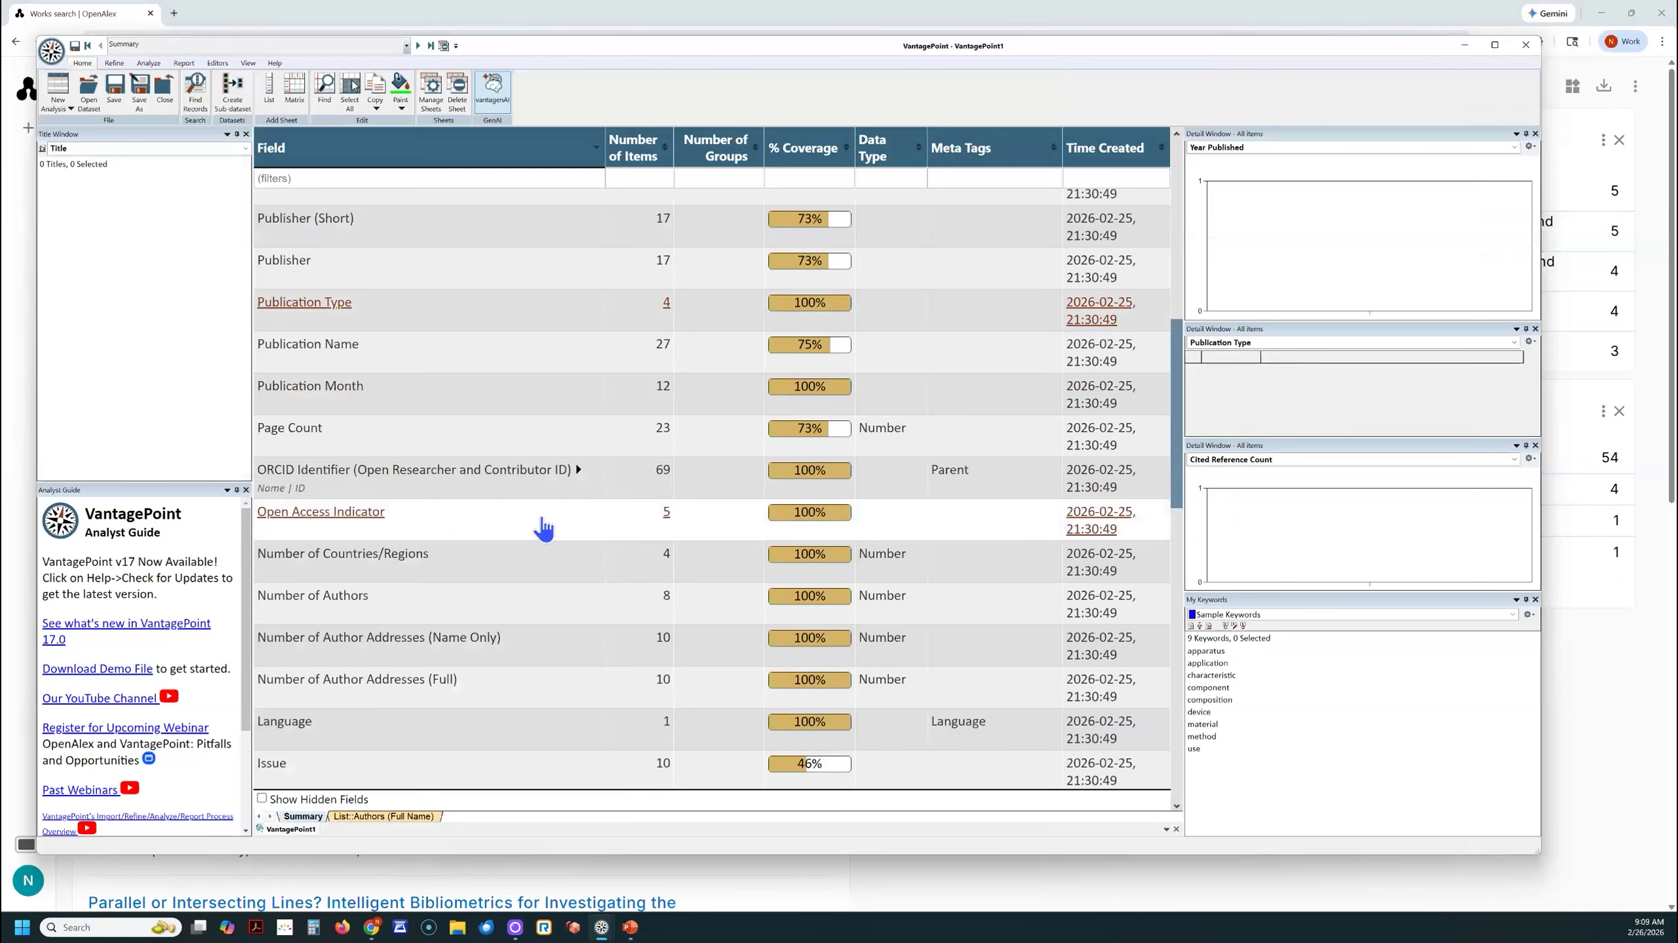
{"action": "left_click_drag", "start_coordinate": [1179, 496], "coordinate": [1153, 252]}
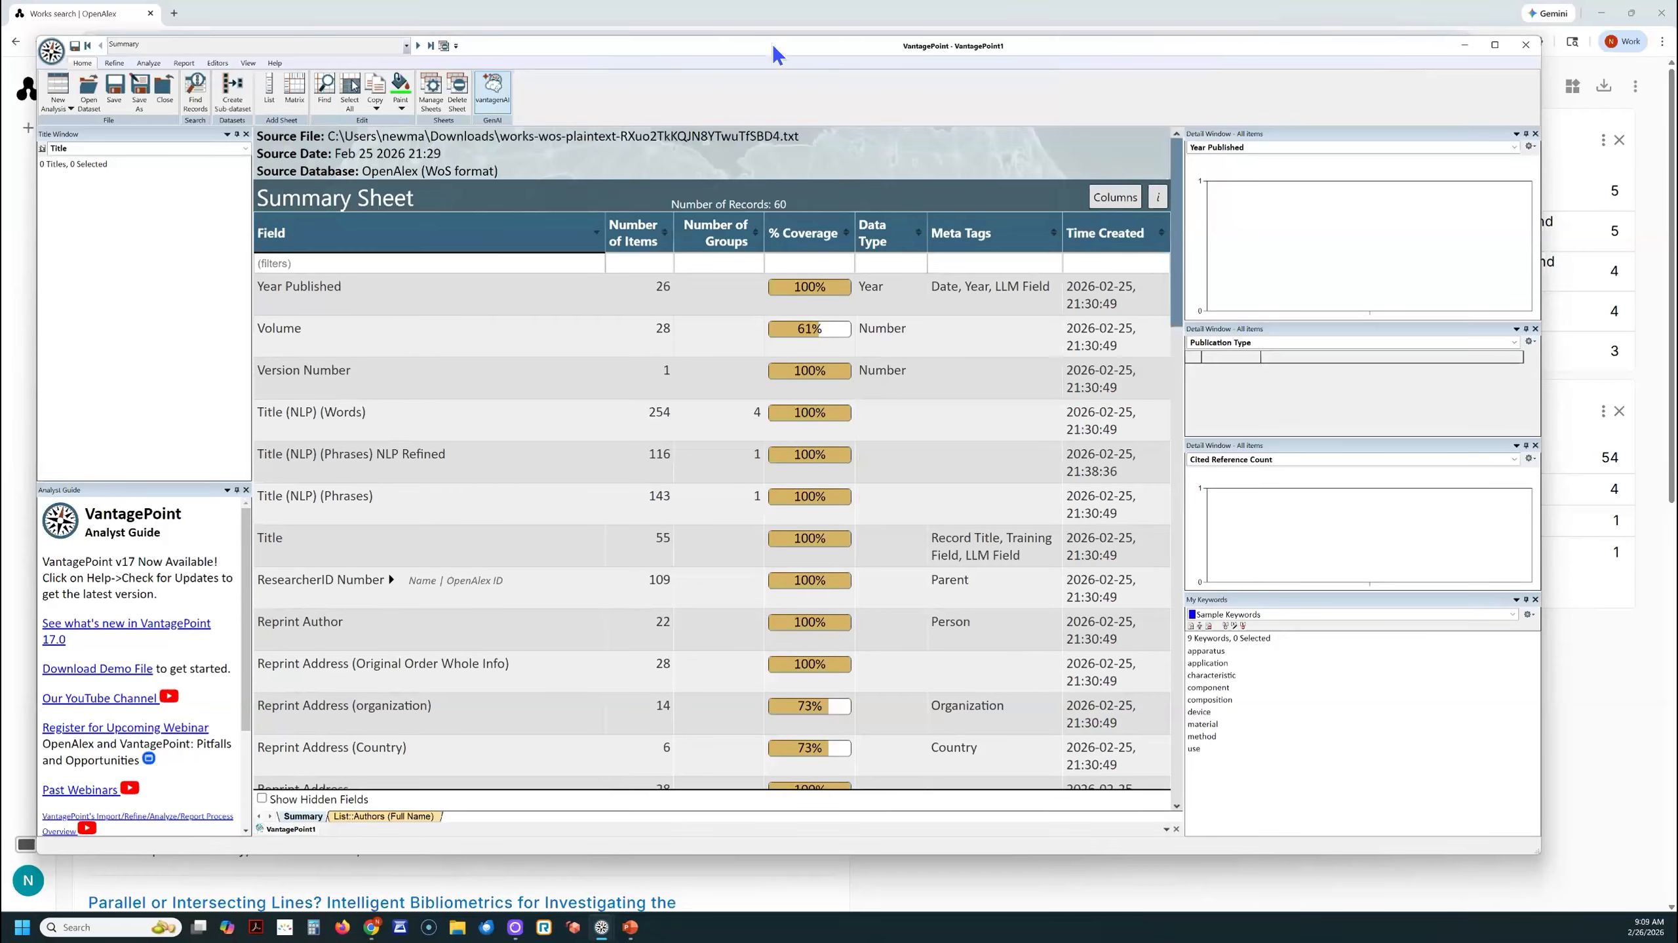
- Shift the VantagePoint window down to compare its Summary sheet with the OpenAlex results, and move it back up
{"action": "mouse_move", "coordinate": [772, 43]}
{"action": "left_mouse_down"}
{"action": "mouse_move", "coordinate": [885, 364]}
{"action": "mouse_move", "coordinate": [1094, 375]}
{"action": "mouse_move", "coordinate": [833, 317]}
{"action": "mouse_move", "coordinate": [803, 53]}
{"action": "mouse_move", "coordinate": [784, 25]}
{"action": "left_mouse_up"}
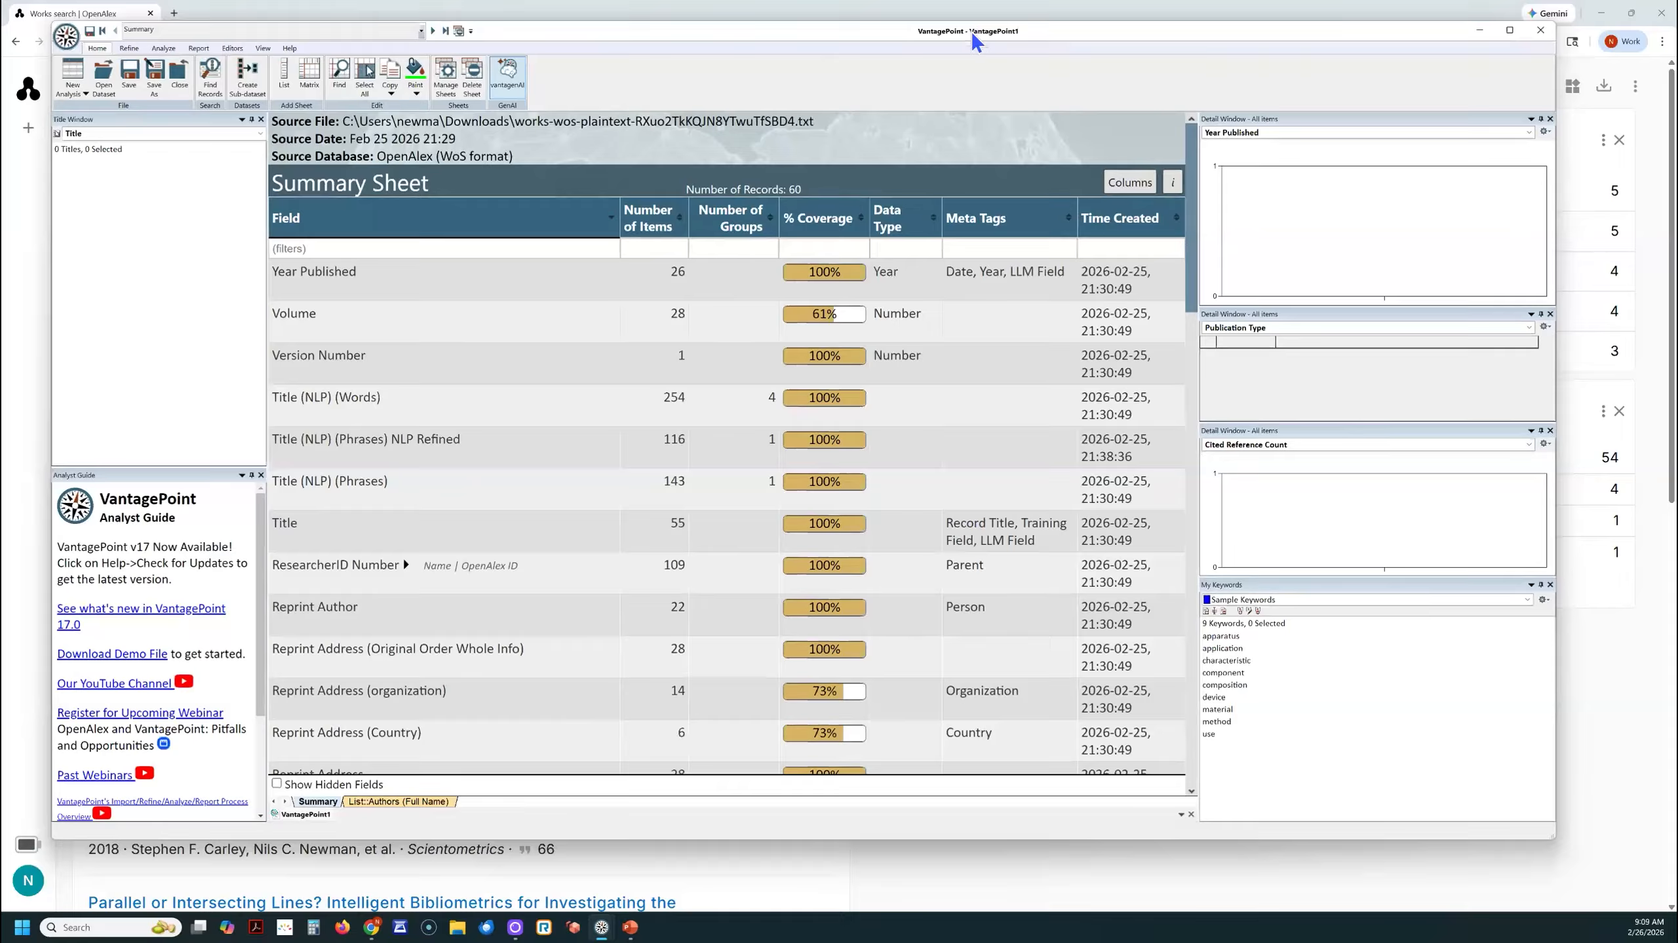
{"action": "left_click_drag", "start_coordinate": [971, 31], "coordinate": [948, 435]}
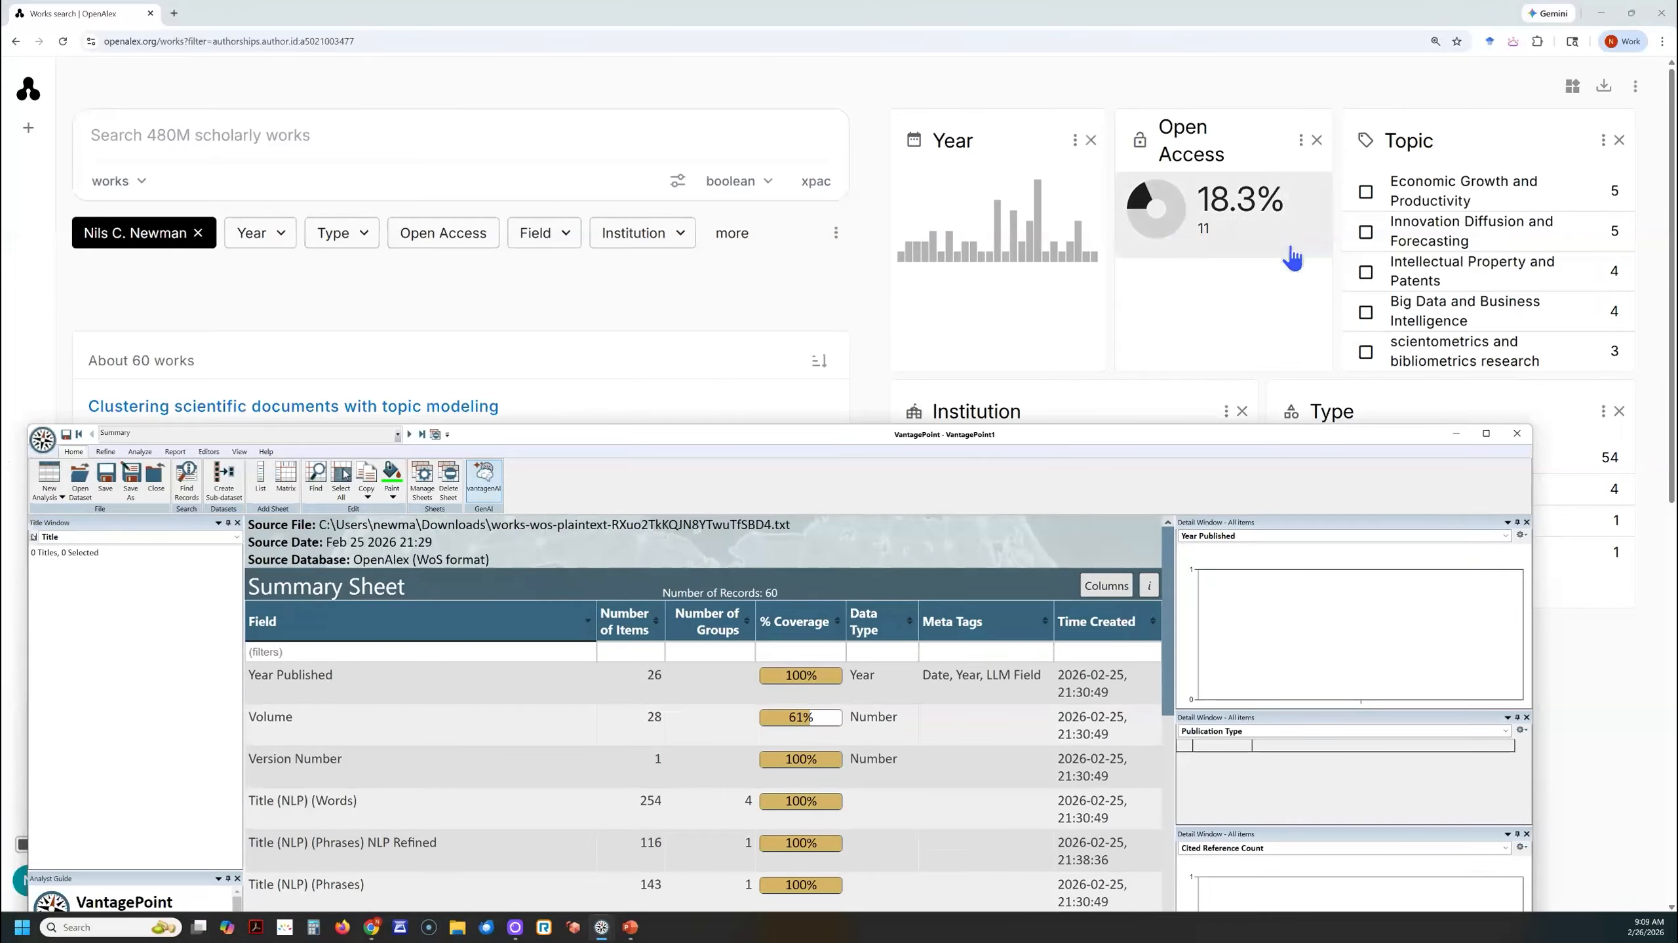
{"action": "left_click_drag", "start_coordinate": [858, 435], "coordinate": [873, 22]}
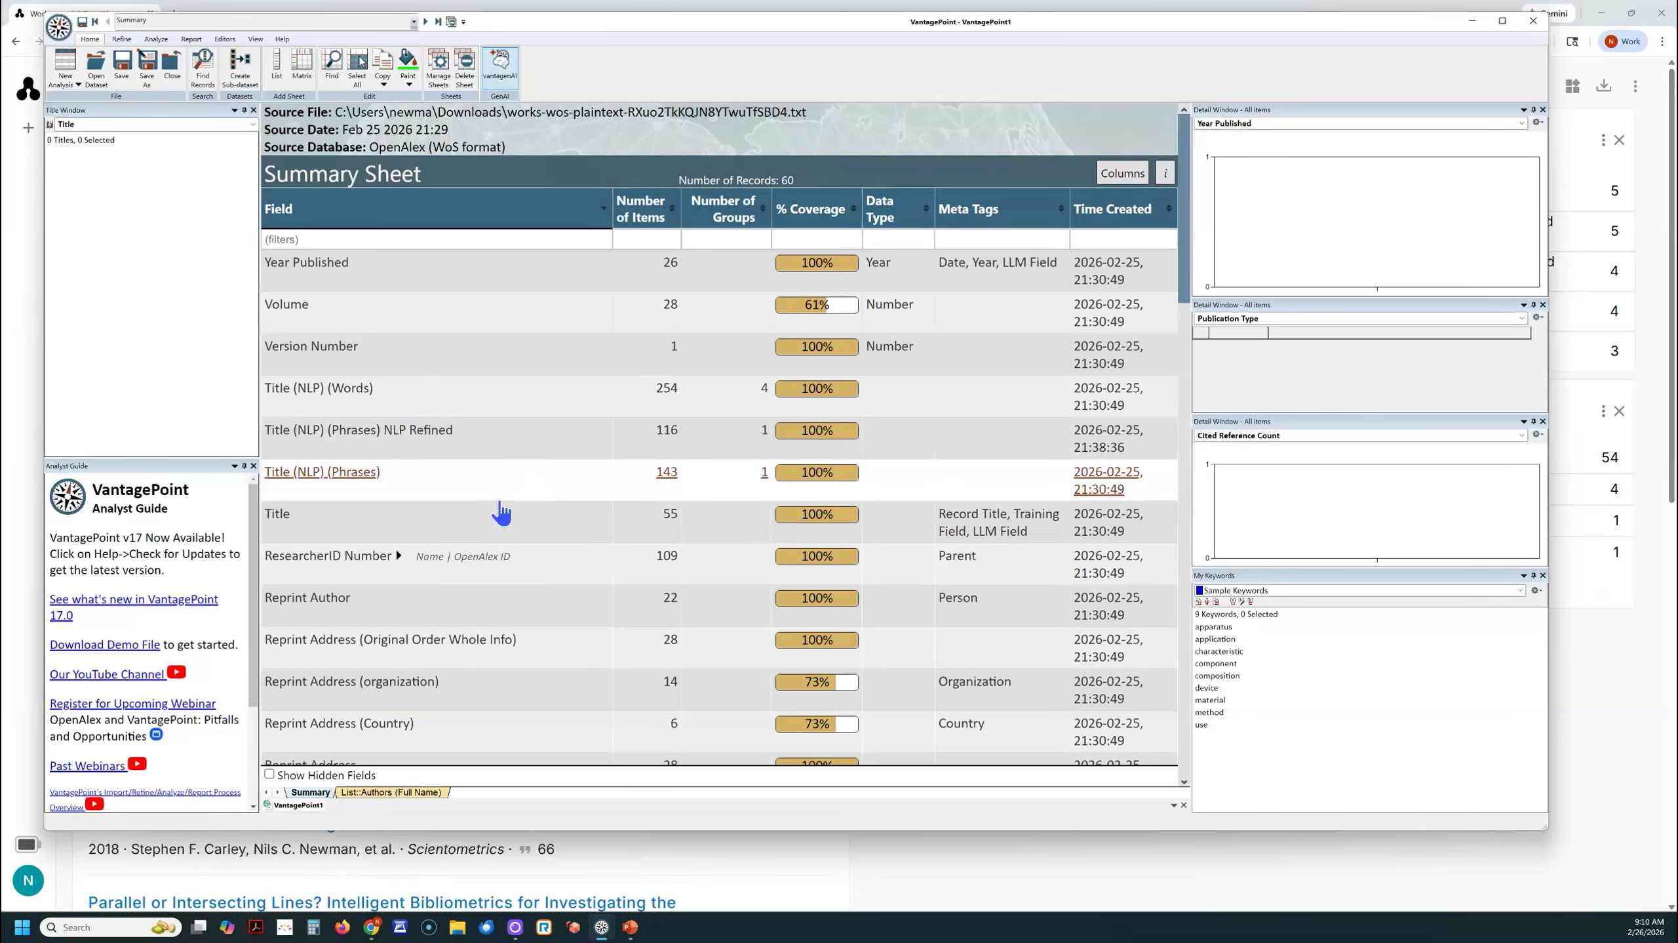
- Show the Authors (Full Name) list and look through the co-author names, returning to the start of the list
{"action": "left_click", "coordinate": [400, 794]}
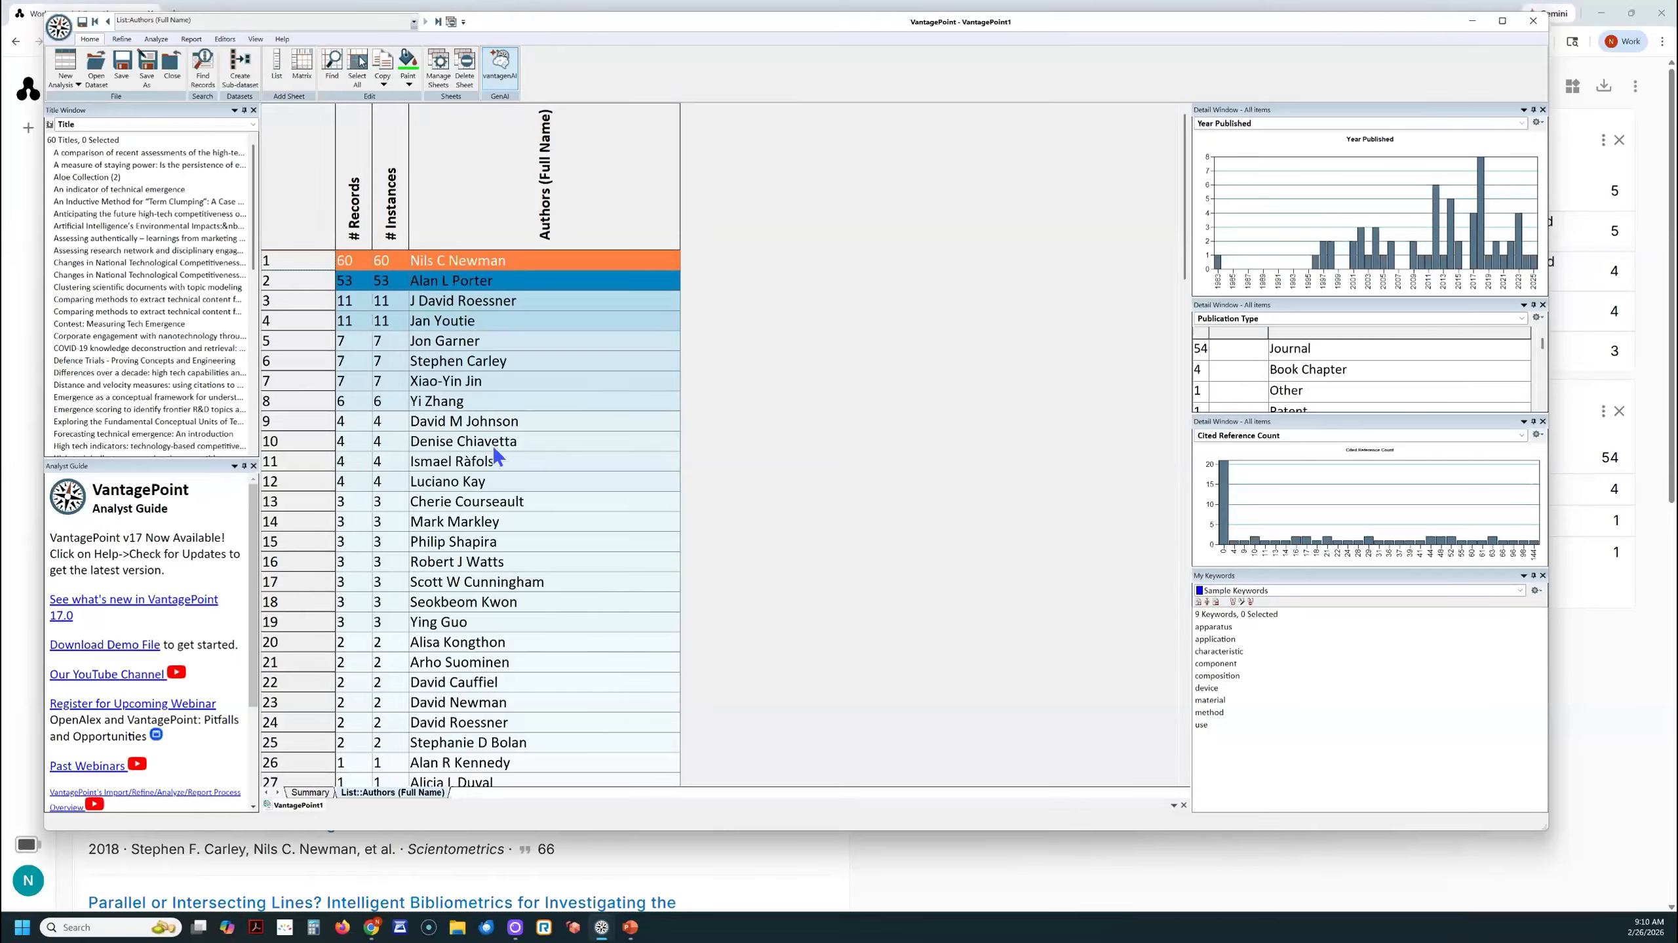
{"action": "scroll", "coordinate": [540, 515], "scroll_direction": "down", "scroll_amount": 5}
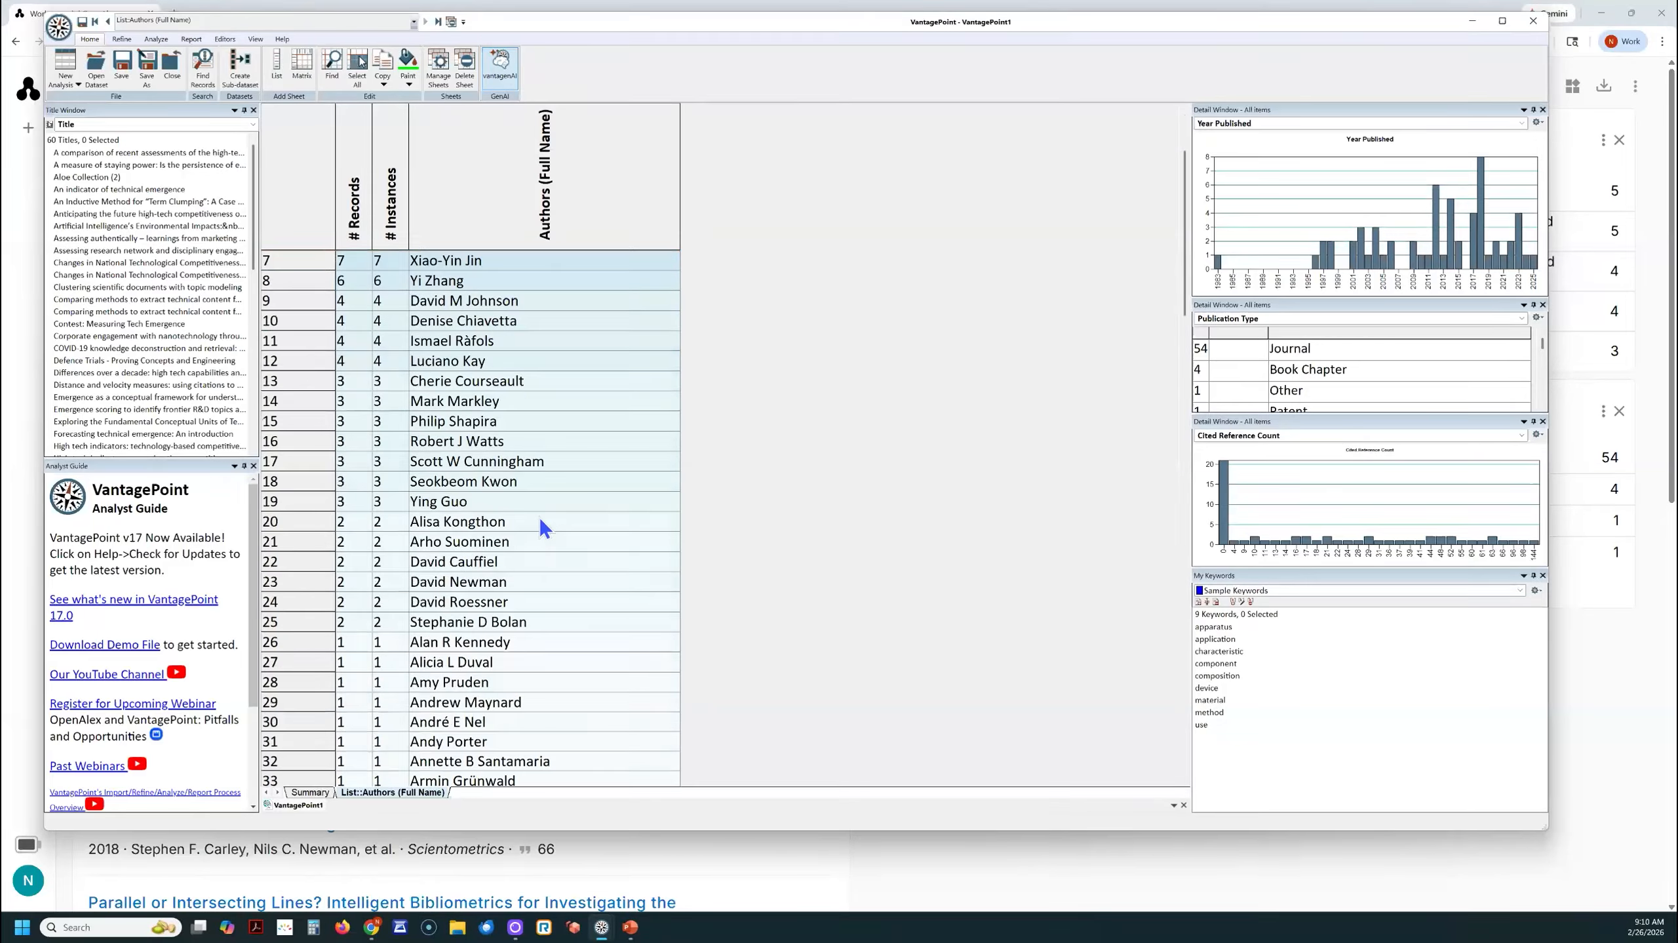
{"action": "scroll", "coordinate": [540, 516], "scroll_direction": "down", "scroll_amount": 14}
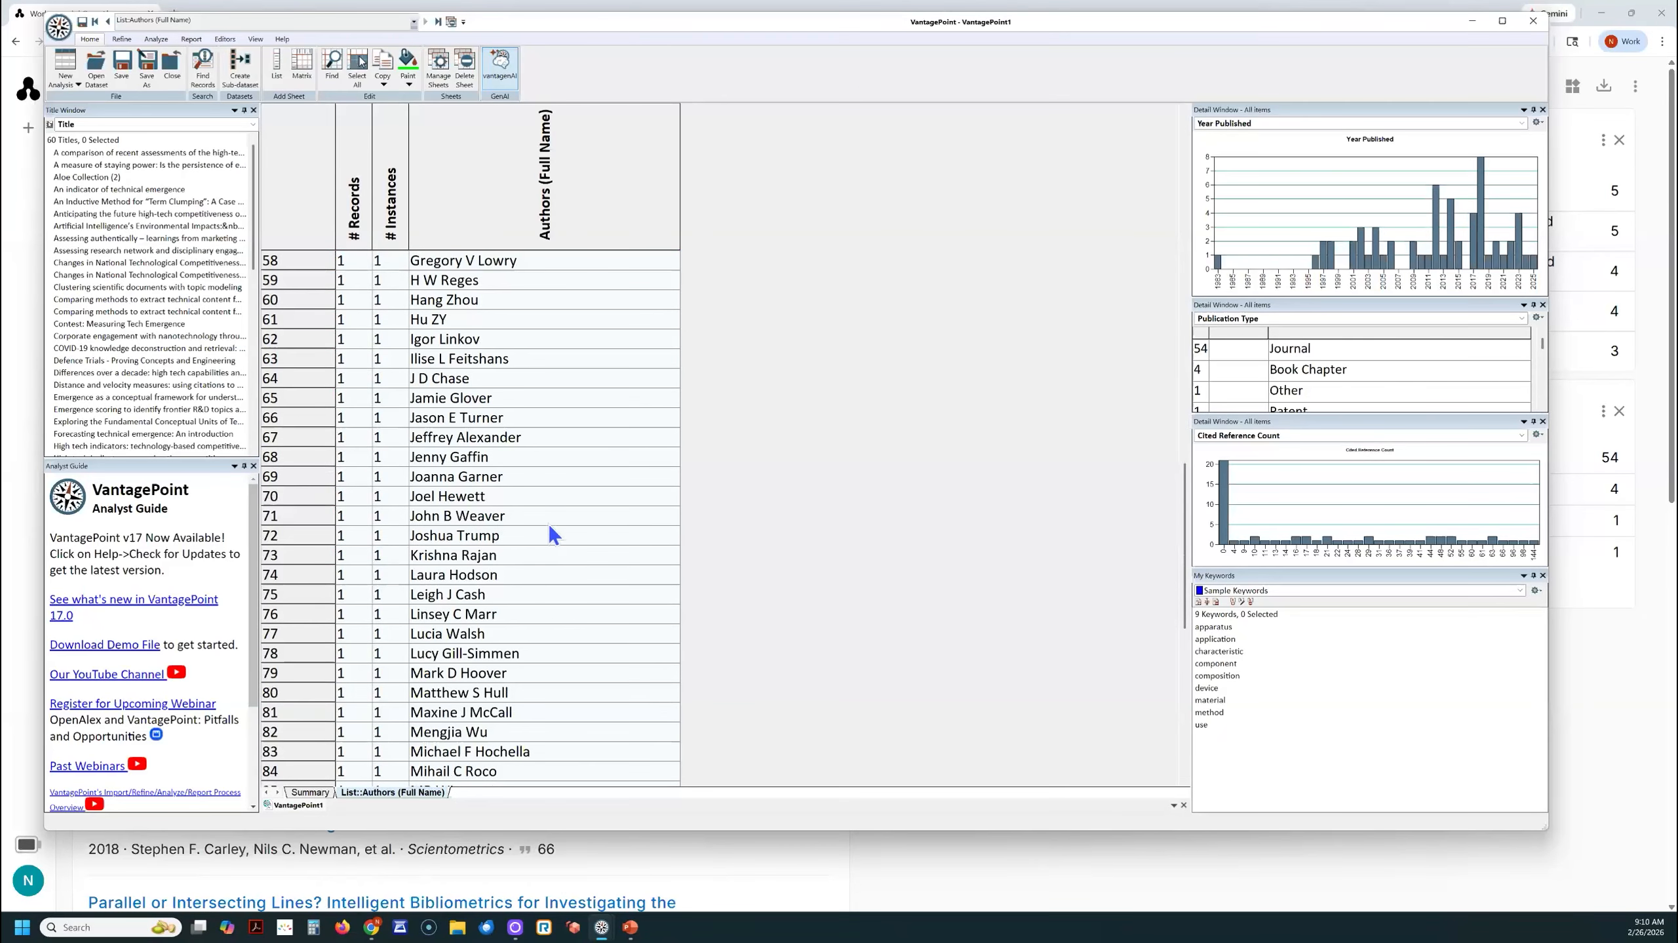
{"action": "scroll", "coordinate": [547, 527], "scroll_direction": "down", "scroll_amount": 7}
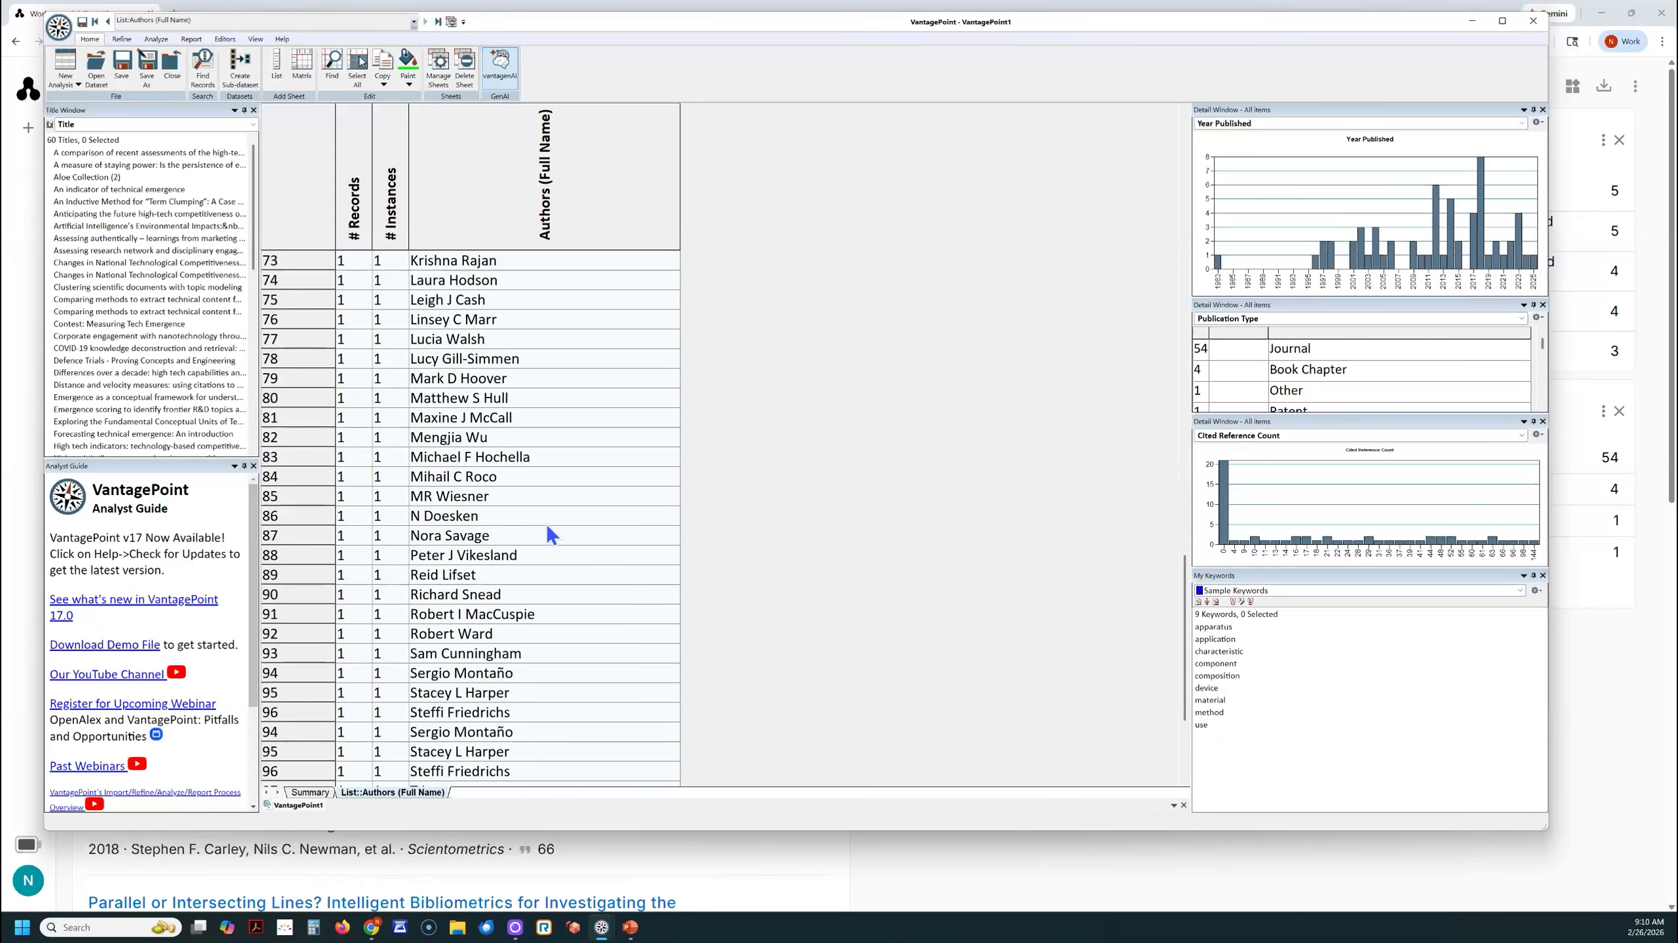
{"action": "scroll", "coordinate": [546, 527], "scroll_direction": "up", "scroll_amount": 20}
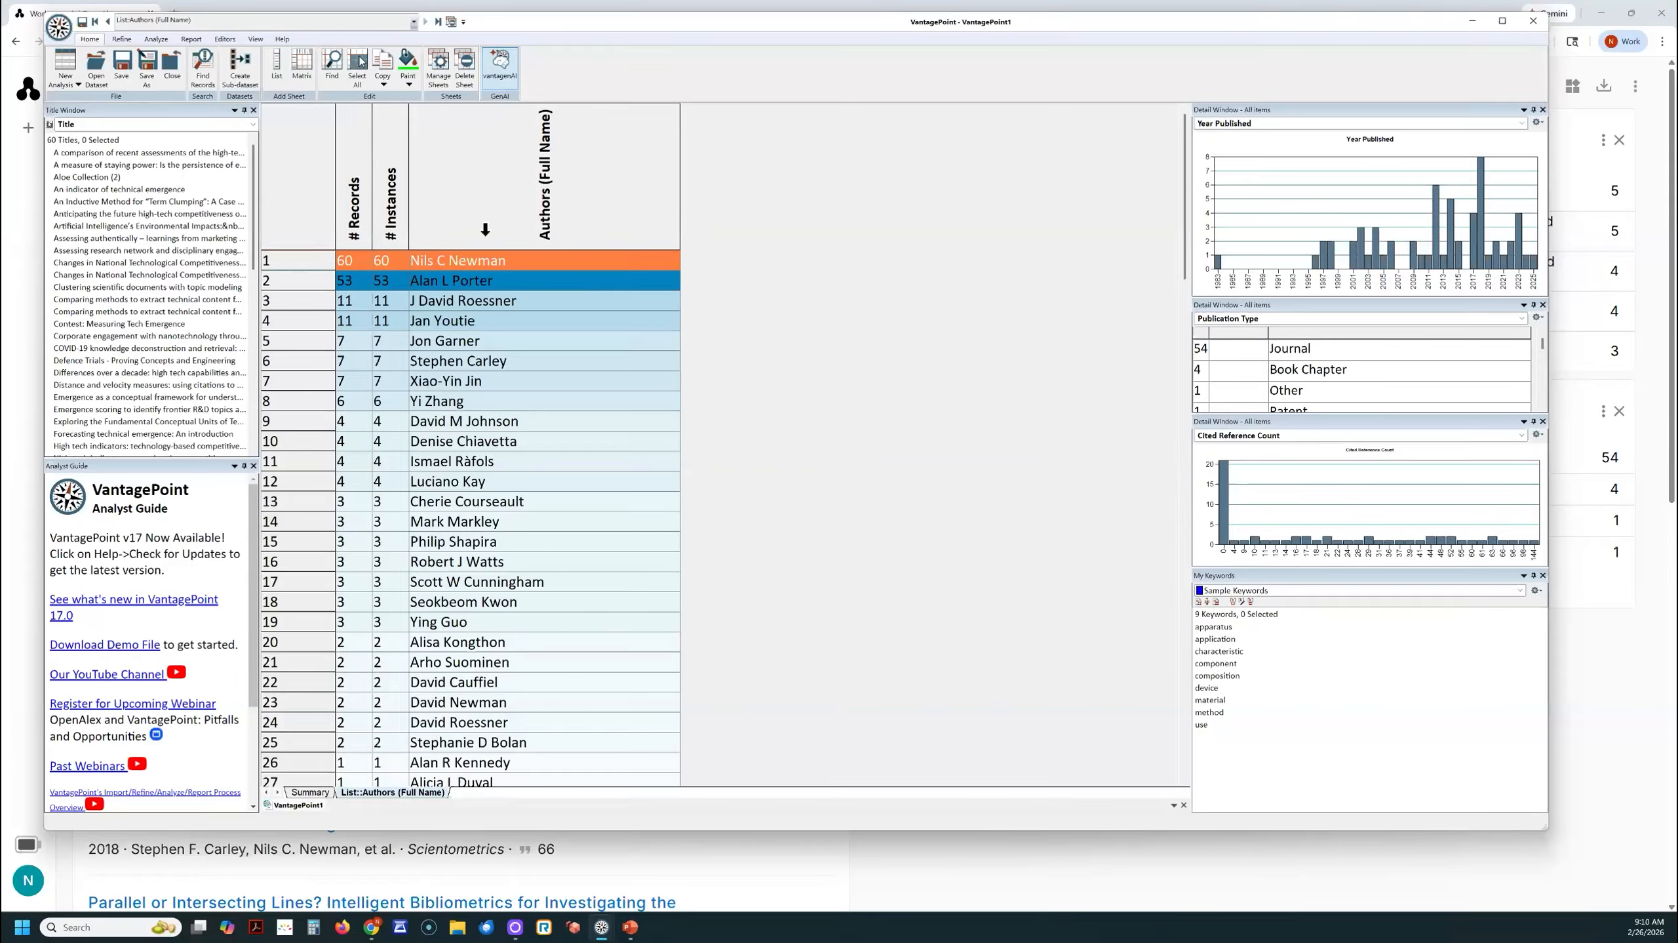
- Create a list of the Title field from the Summary sheet and enlarge it for reading
{"action": "left_click", "coordinate": [307, 792]}
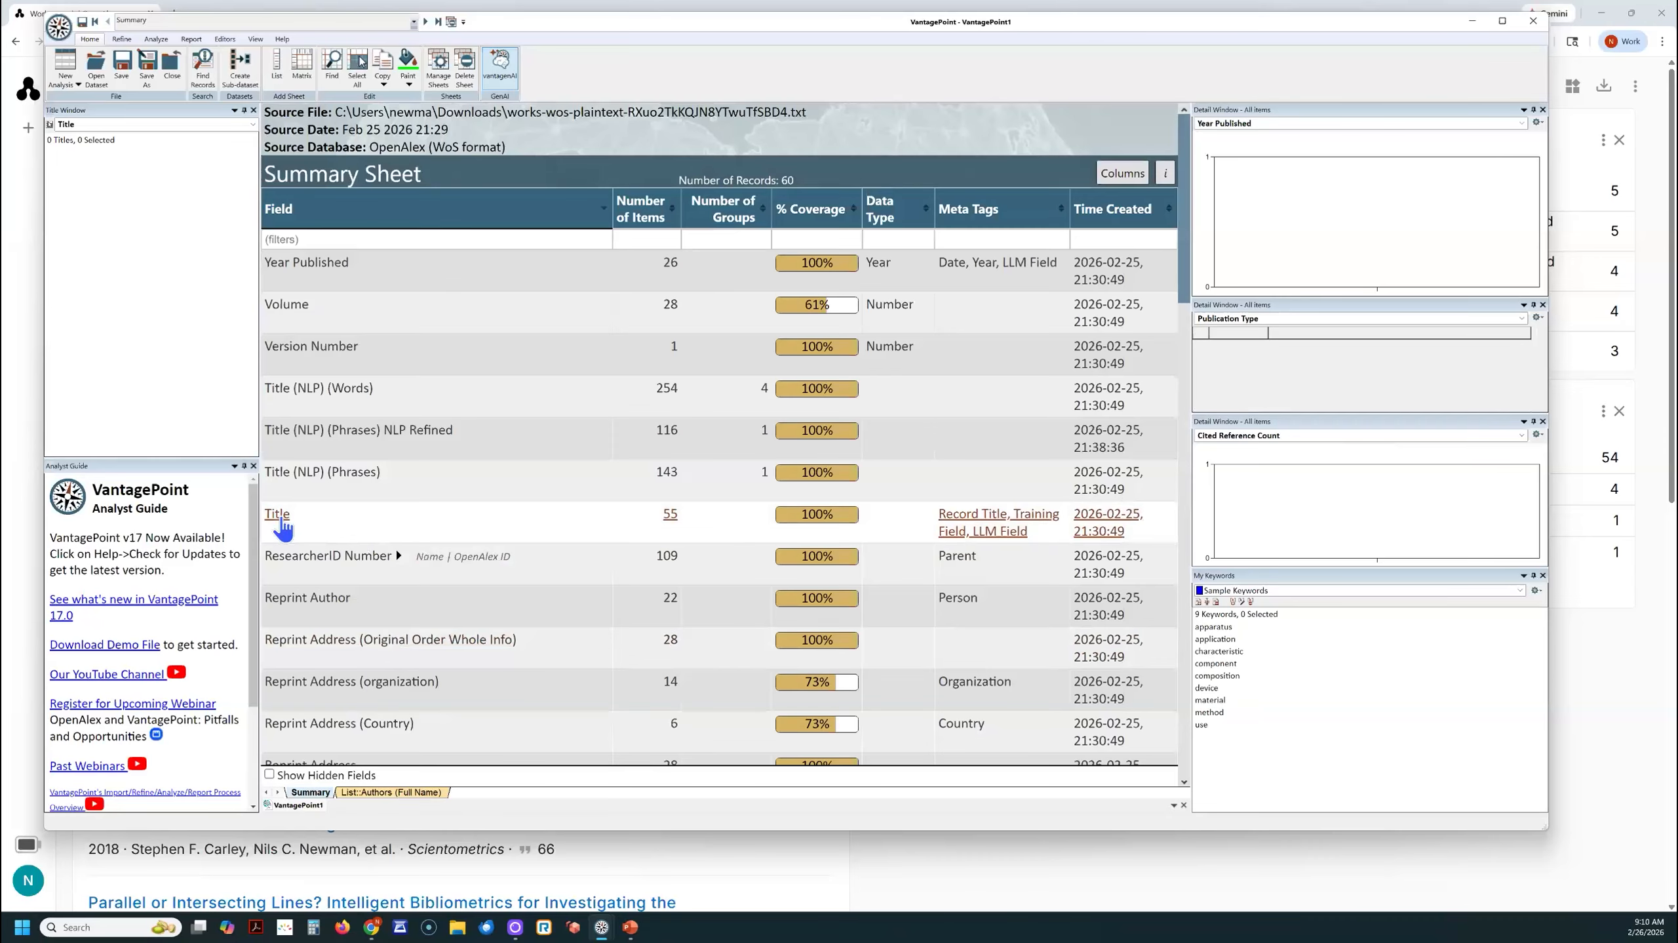
{"action": "double_click", "coordinate": [276, 516]}
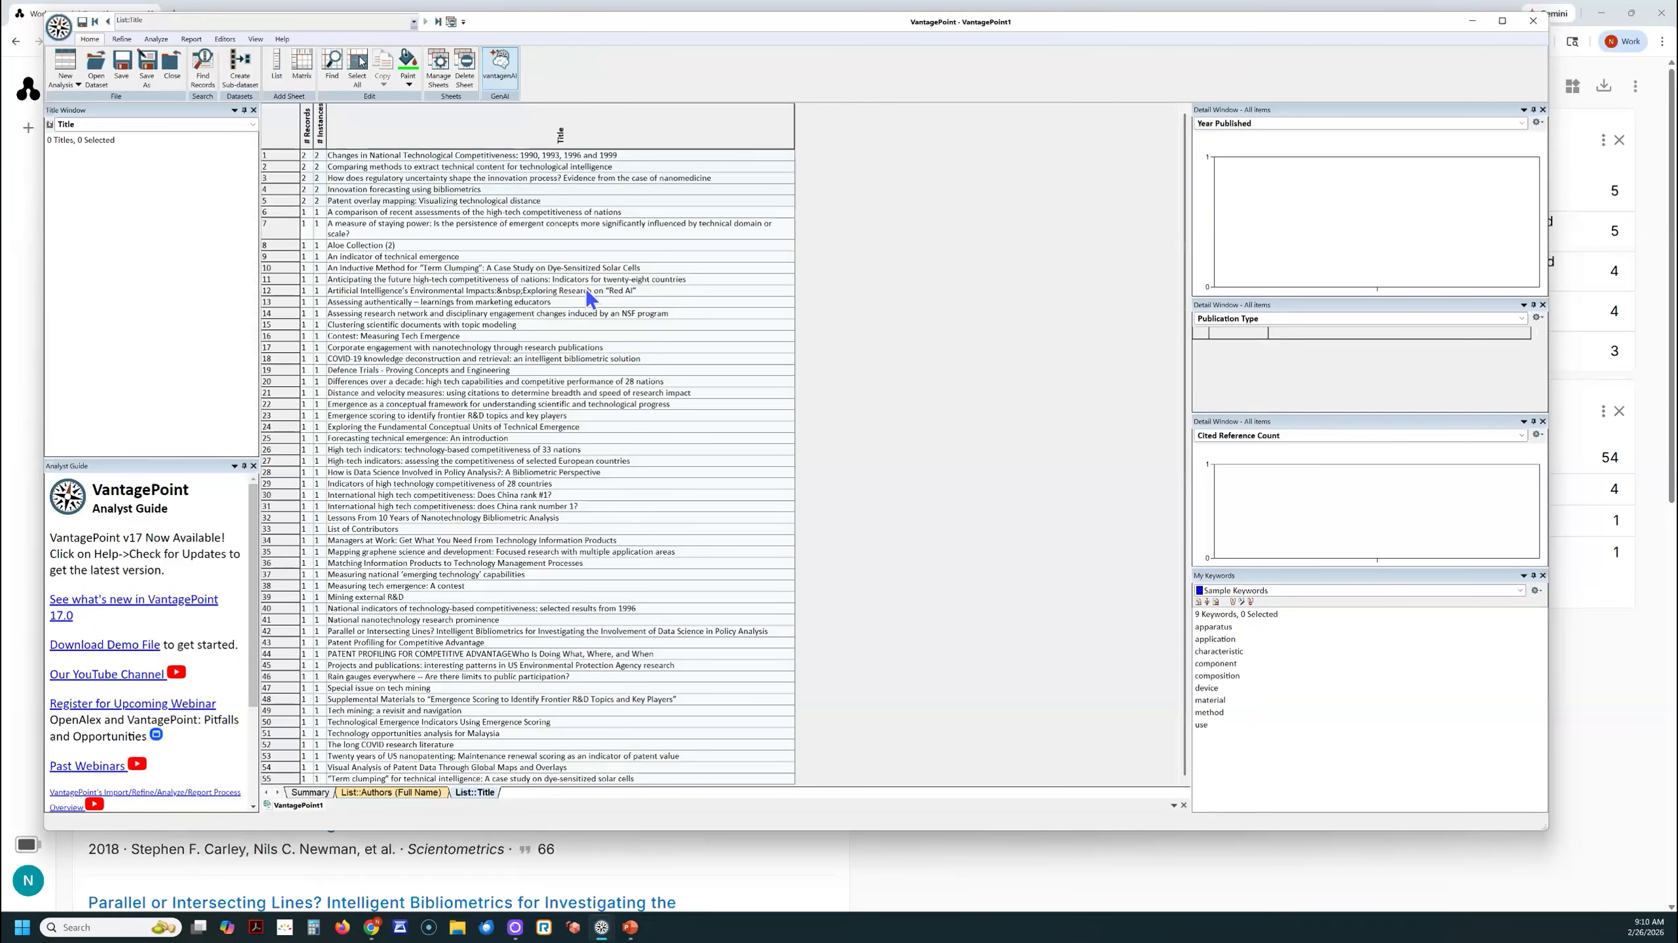
{"action": "scroll", "coordinate": [647, 315], "scroll_direction": "up", "scroll_amount": 3}
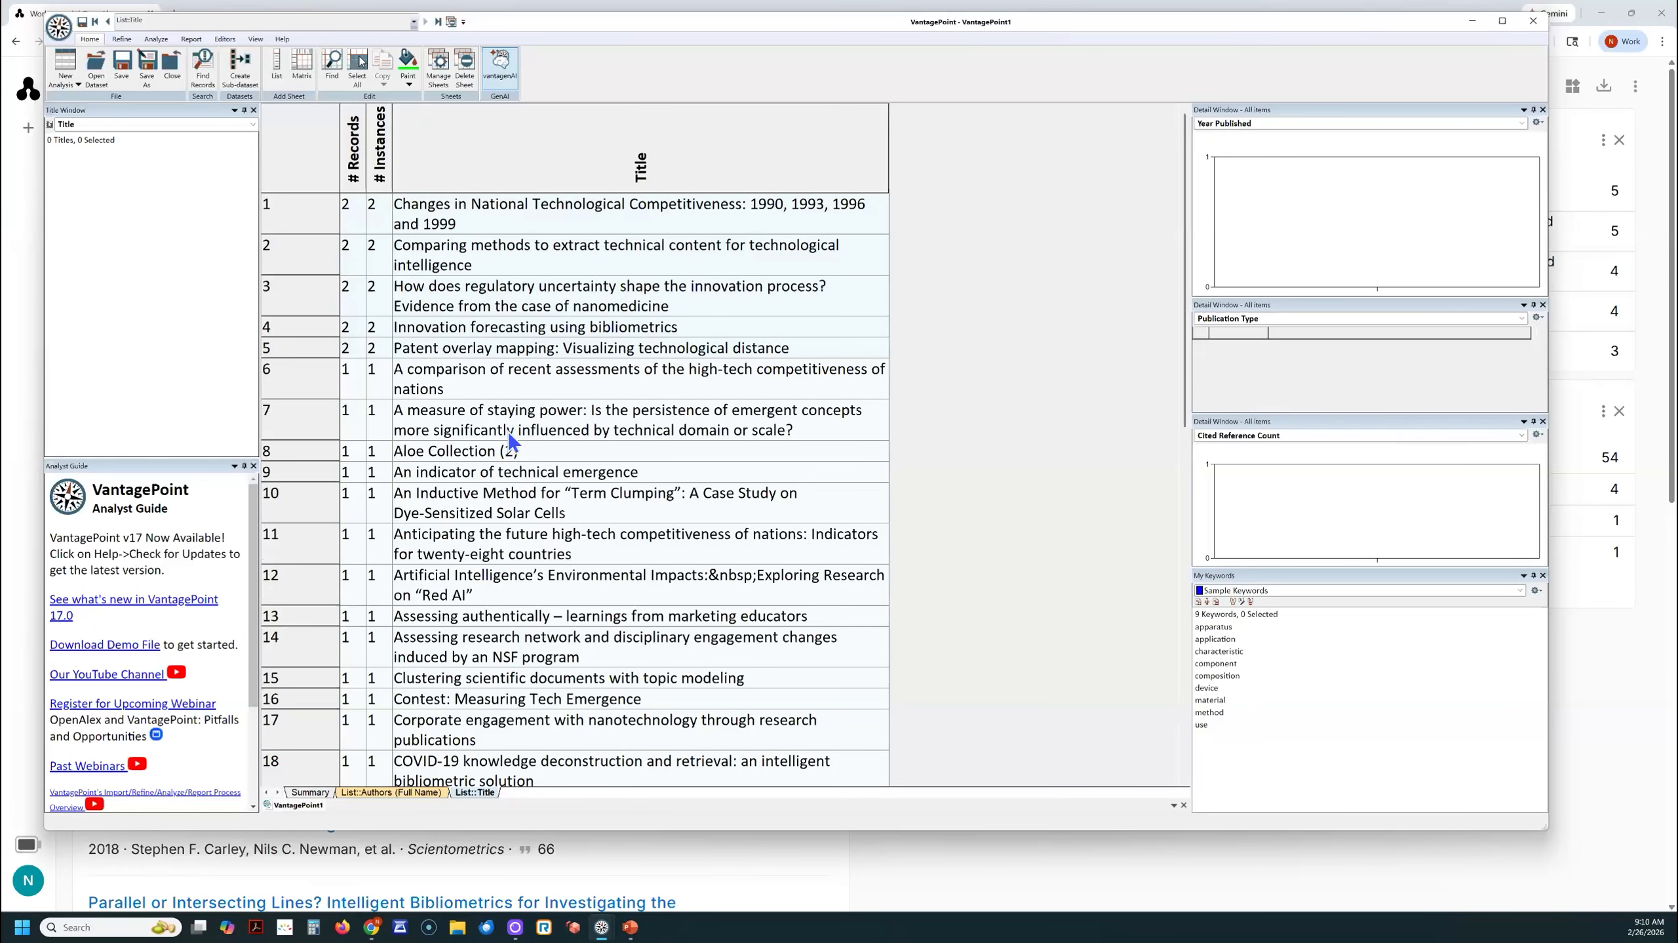
- Select the title "Aloe Collection (2)", open its record to examine the field values, and dismiss the record view
{"action": "left_click", "coordinate": [300, 450]}
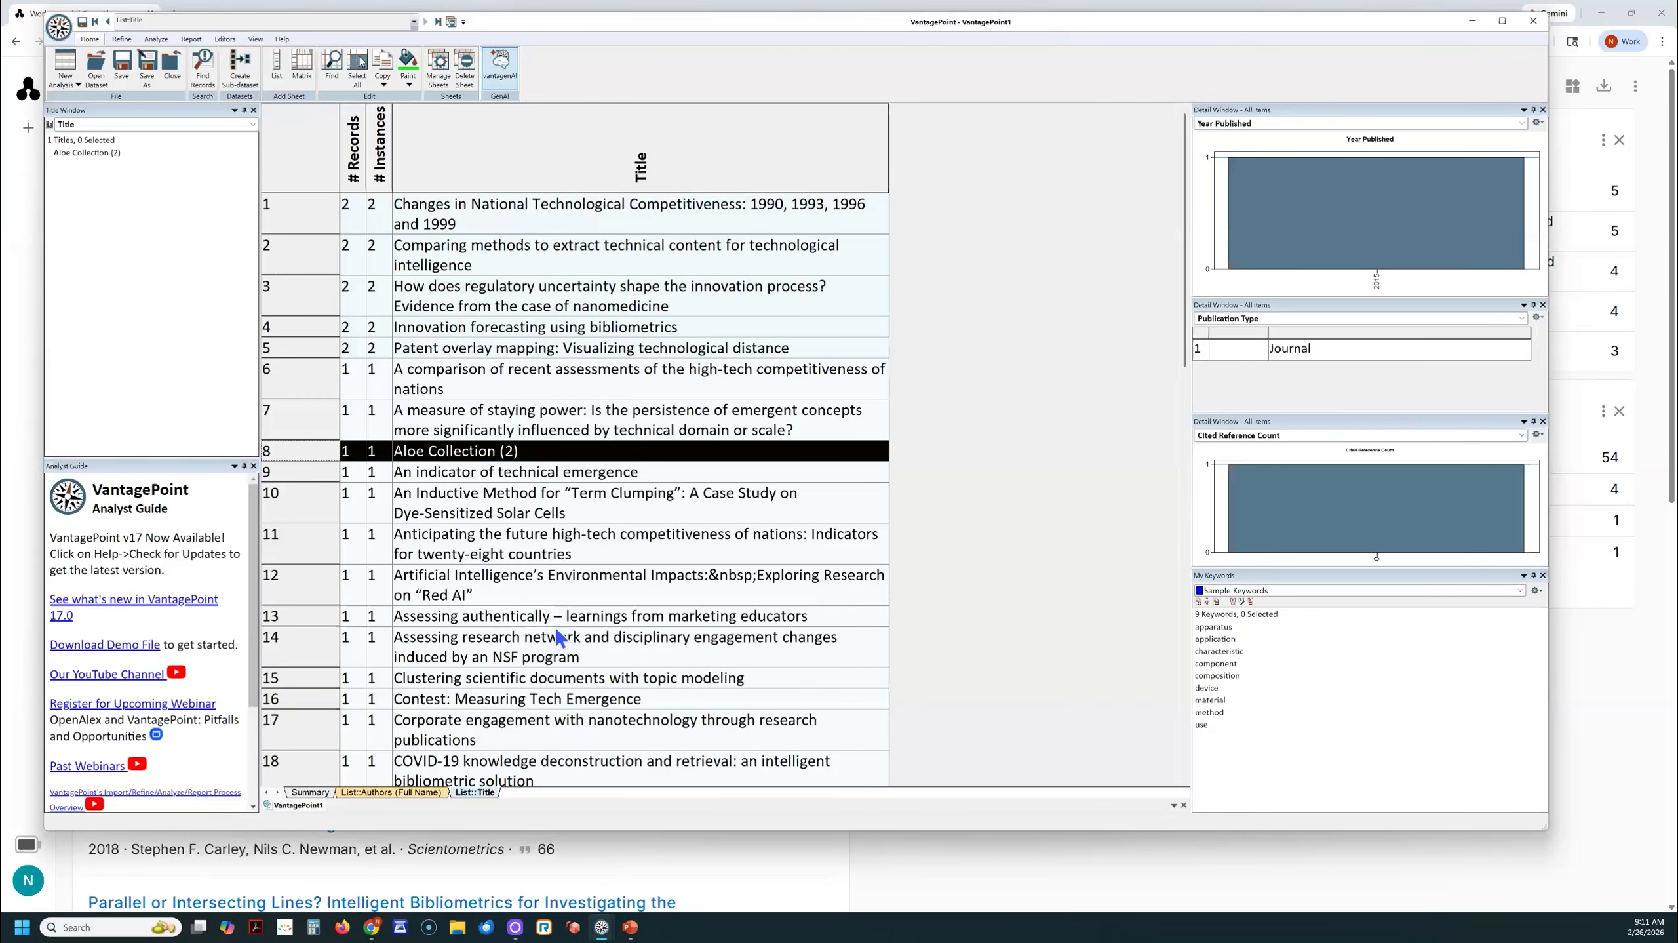
{"action": "left_click", "coordinate": [421, 455]}
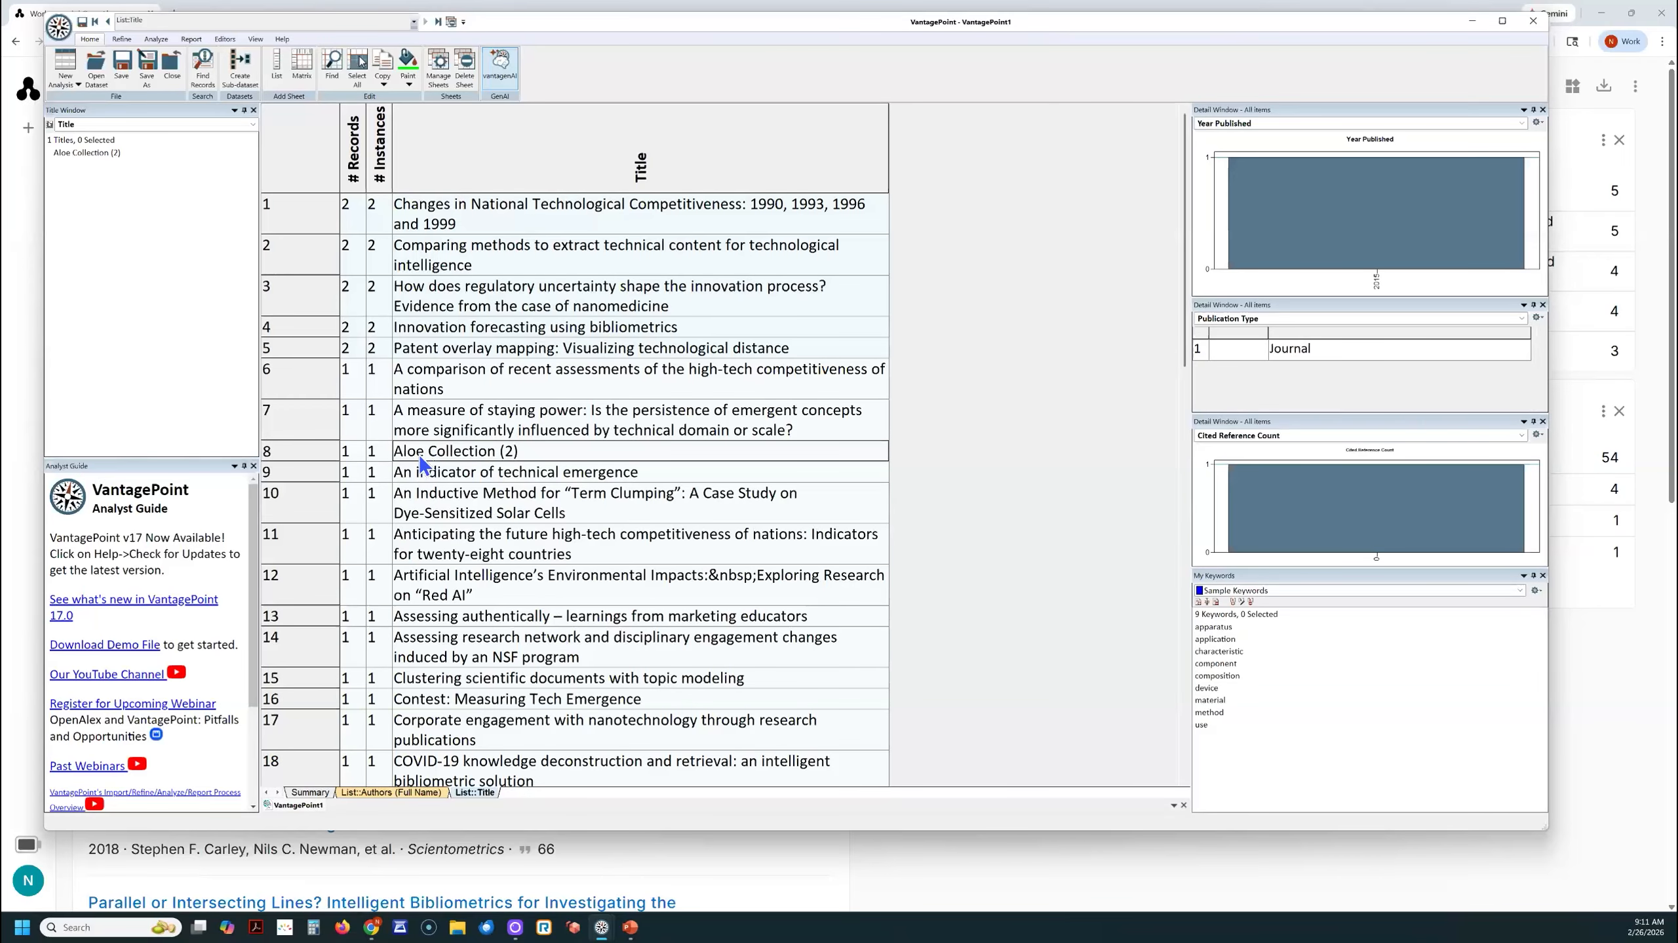
{"action": "left_click", "coordinate": [92, 152]}
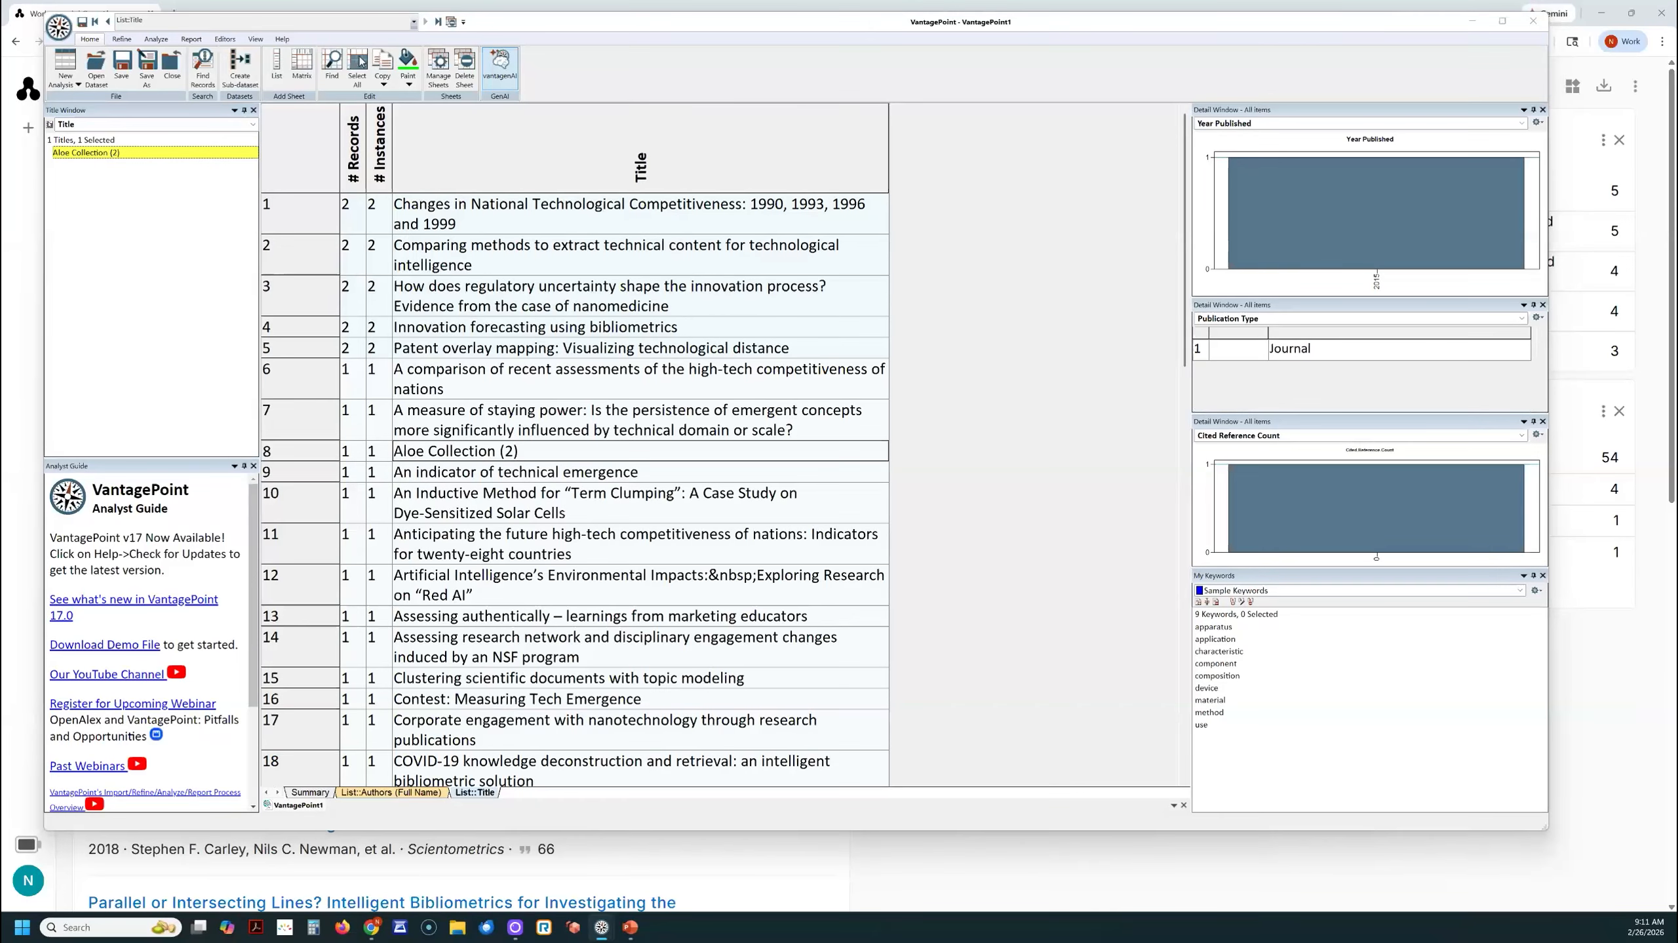
{"action": "left_click_drag", "start_coordinate": [0, 140], "coordinate": [654, 140]}
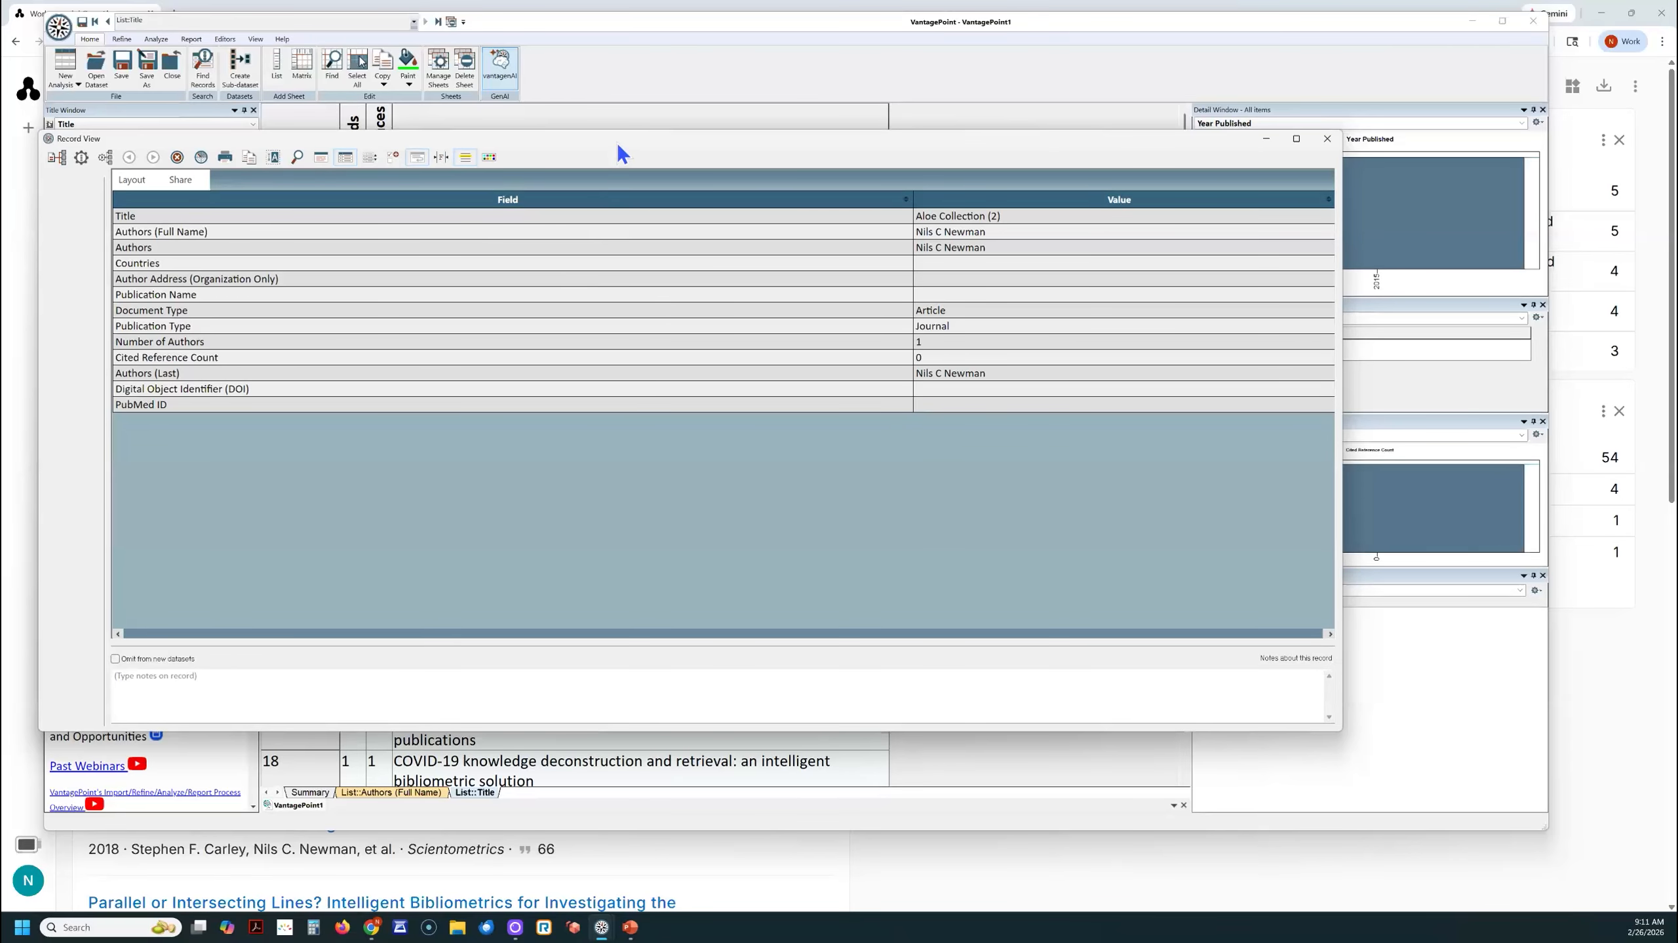
{"action": "left_click_drag", "start_coordinate": [618, 145], "coordinate": [0, 182]}
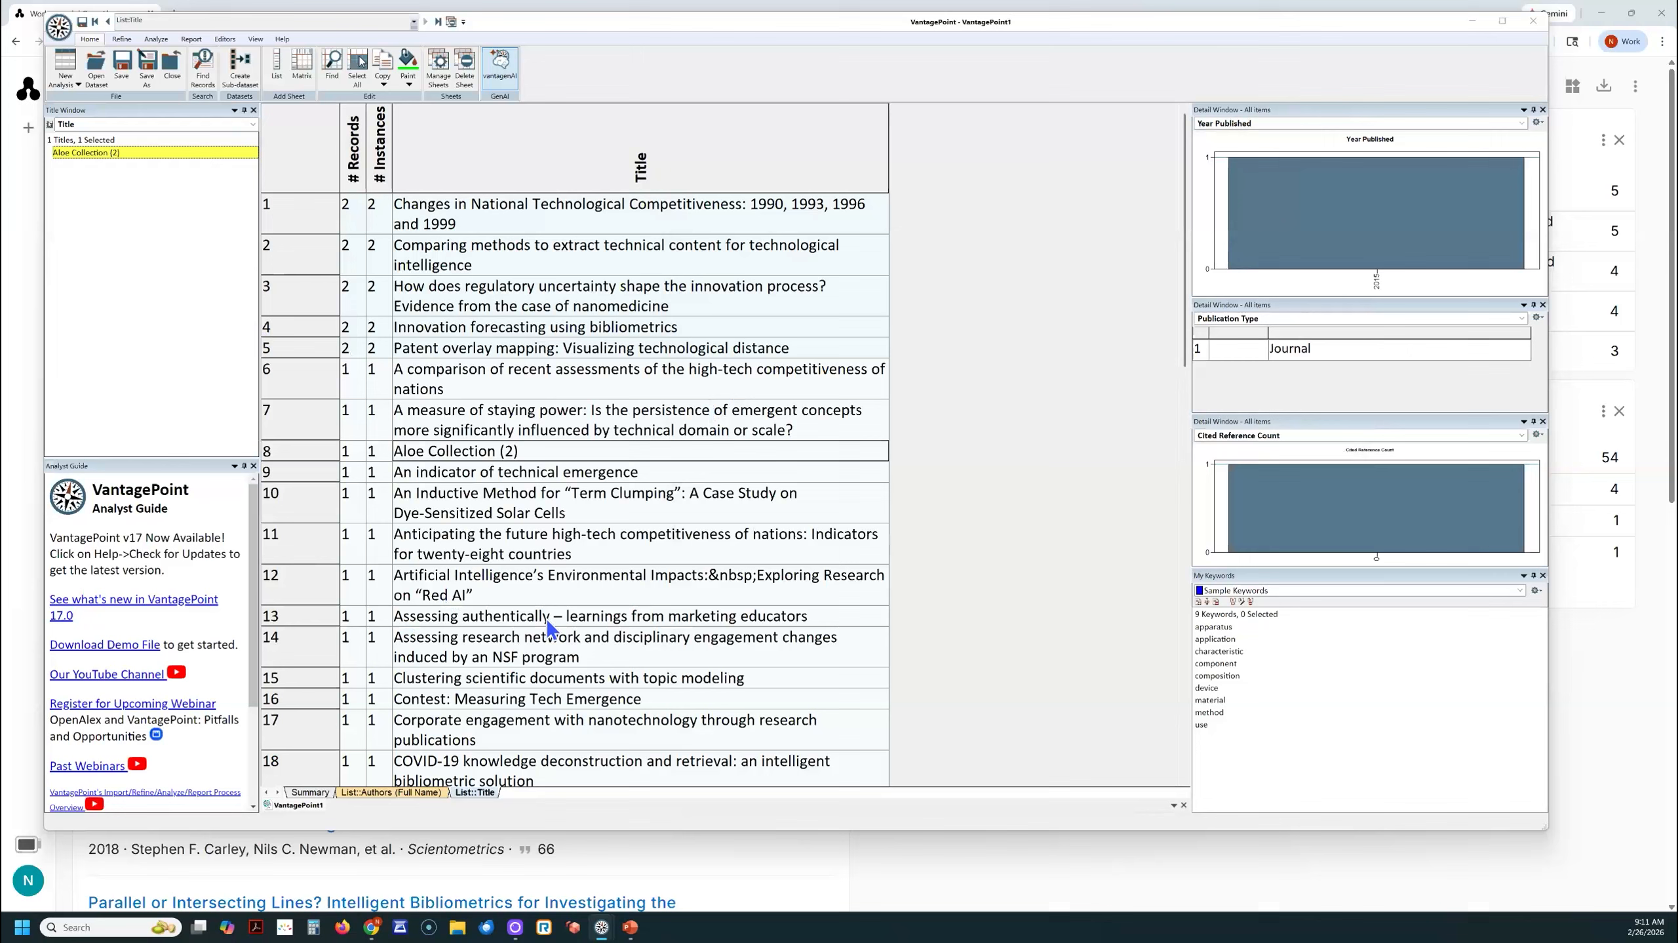
- Look through the rest of the Title list to its end for other questionable titles
{"action": "scroll", "coordinate": [548, 624], "scroll_direction": "down", "scroll_amount": 8}
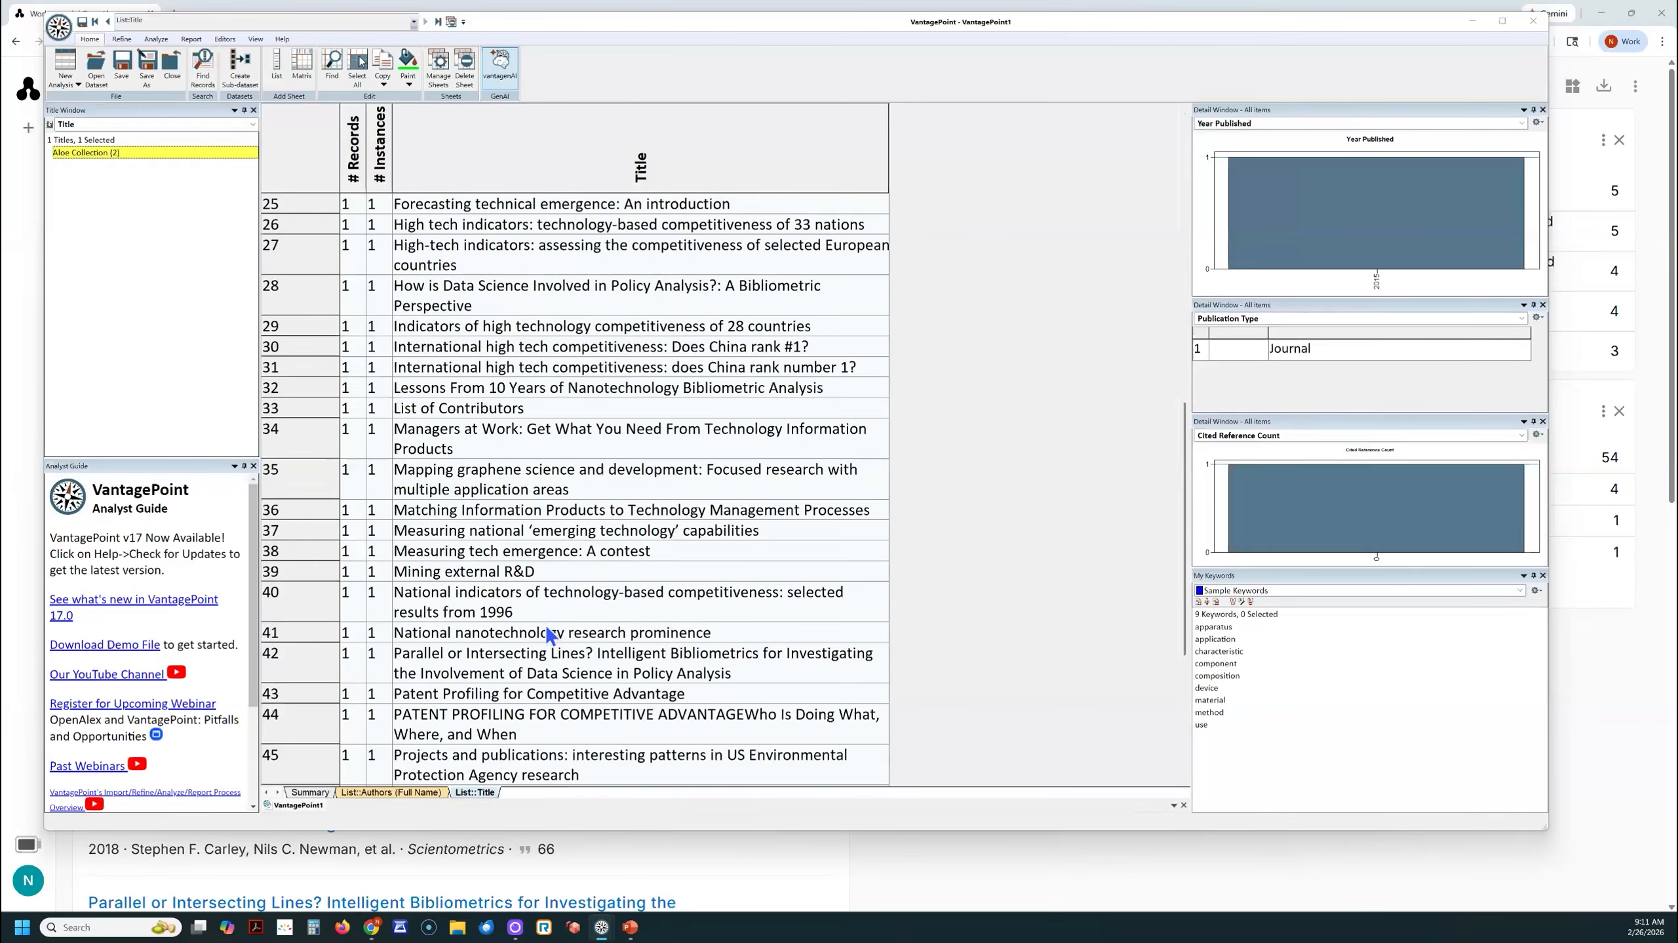
{"action": "scroll", "coordinate": [548, 636], "scroll_direction": "down", "scroll_amount": 3}
{"action": "scroll", "coordinate": [548, 635], "scroll_direction": "down", "scroll_amount": 2}
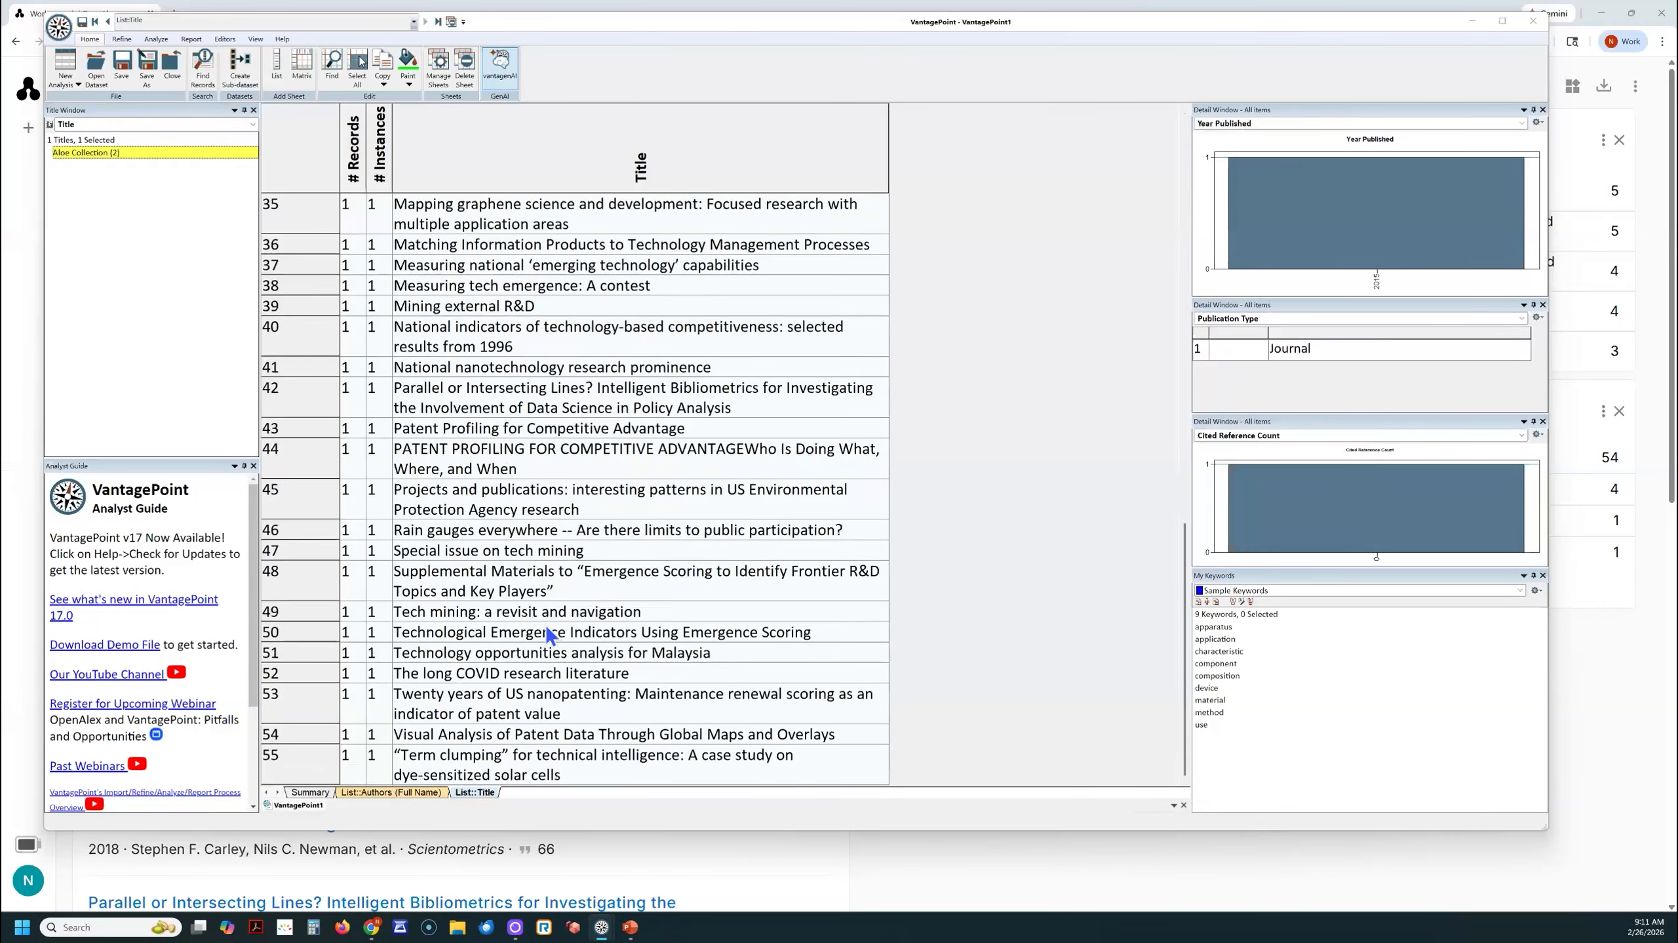
- Review the Title list from start to end again, checking for near-duplicate, non-article and otherwise questionable titles
{"action": "scroll", "coordinate": [548, 635], "scroll_direction": "up", "scroll_amount": 5}
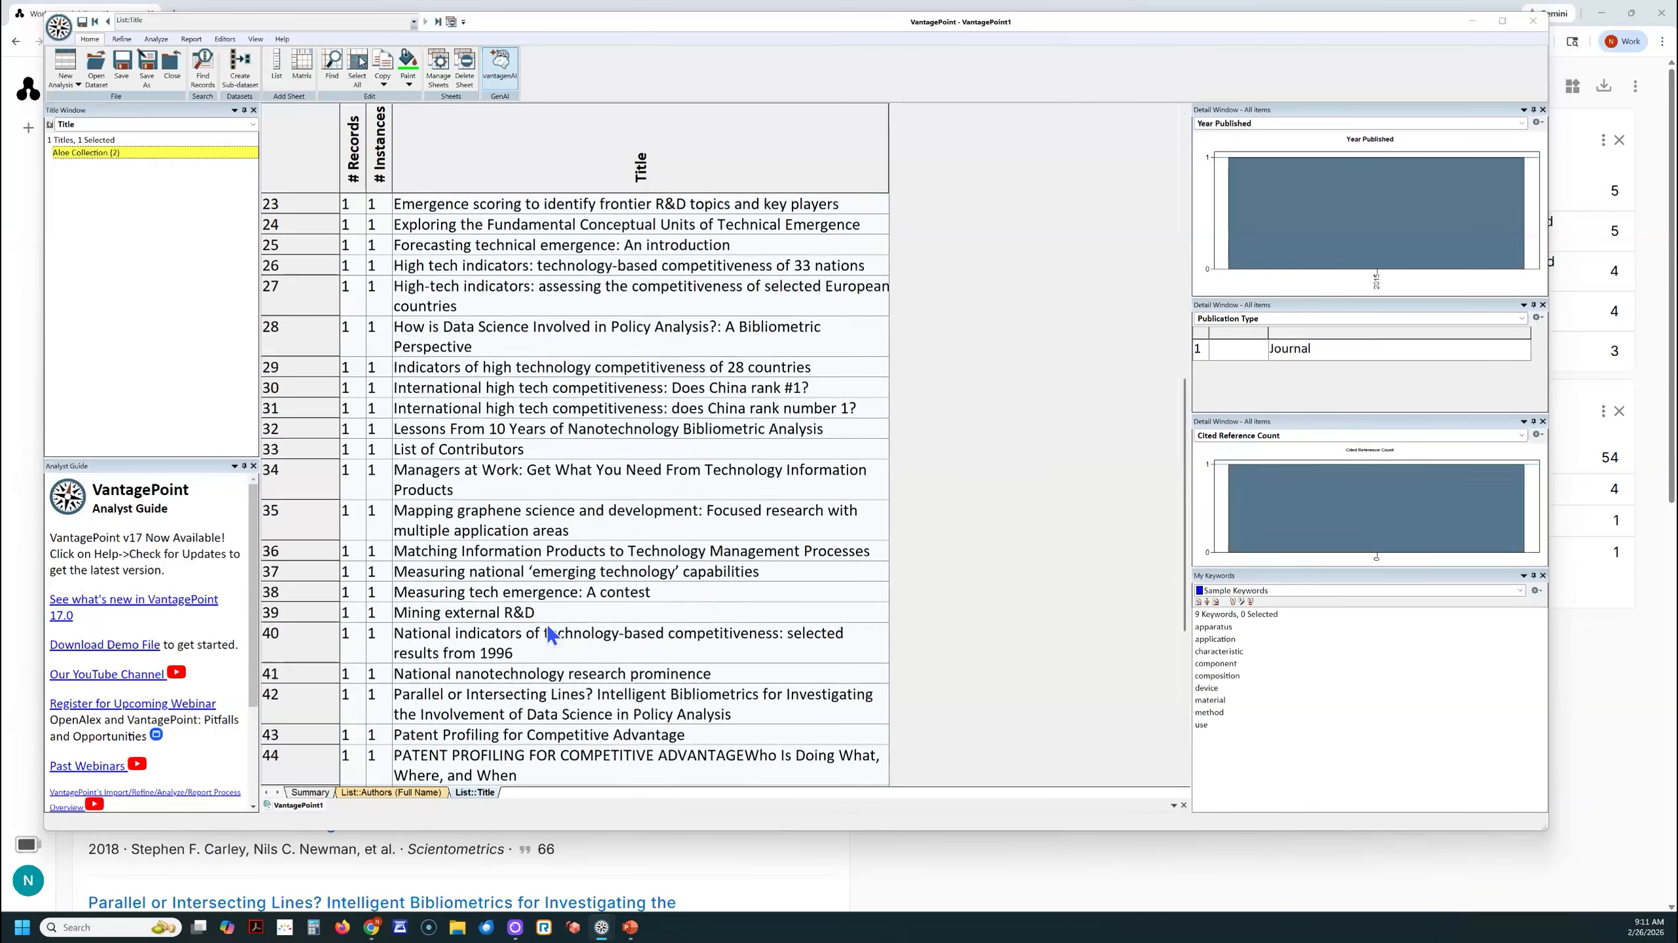
{"action": "scroll", "coordinate": [549, 635], "scroll_direction": "down", "scroll_amount": 1}
{"action": "scroll", "coordinate": [552, 635], "scroll_direction": "down", "scroll_amount": 4}
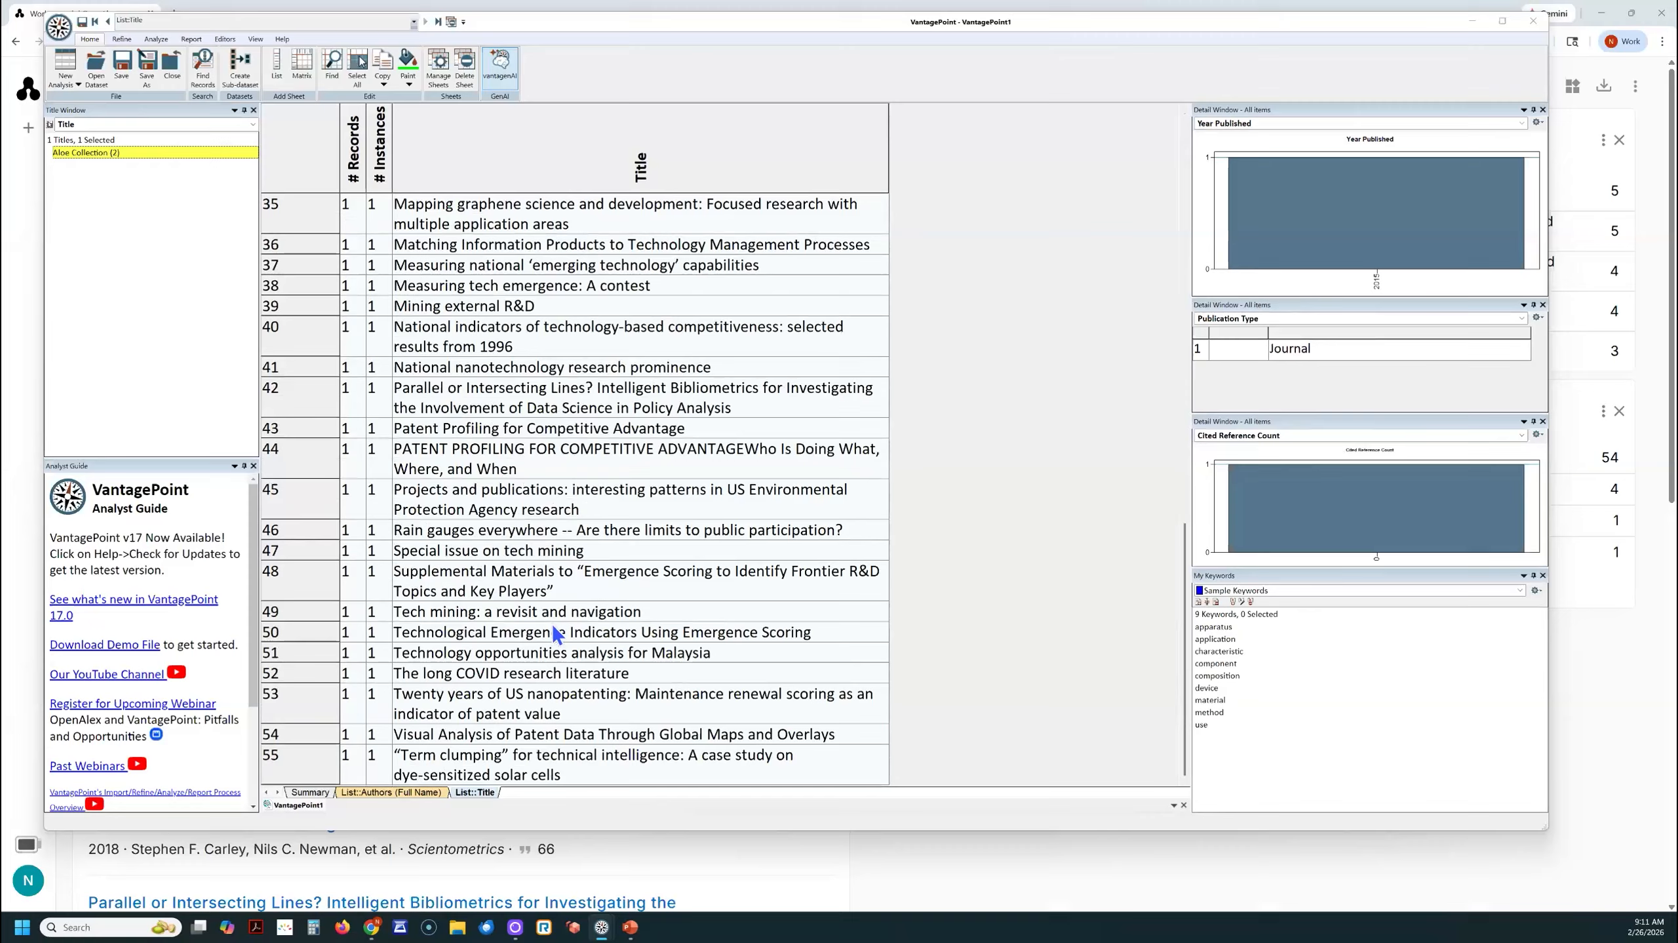
{"action": "scroll", "coordinate": [556, 635], "scroll_direction": "up", "scroll_amount": 5}
{"action": "scroll", "coordinate": [556, 635], "scroll_direction": "up", "scroll_amount": 6}
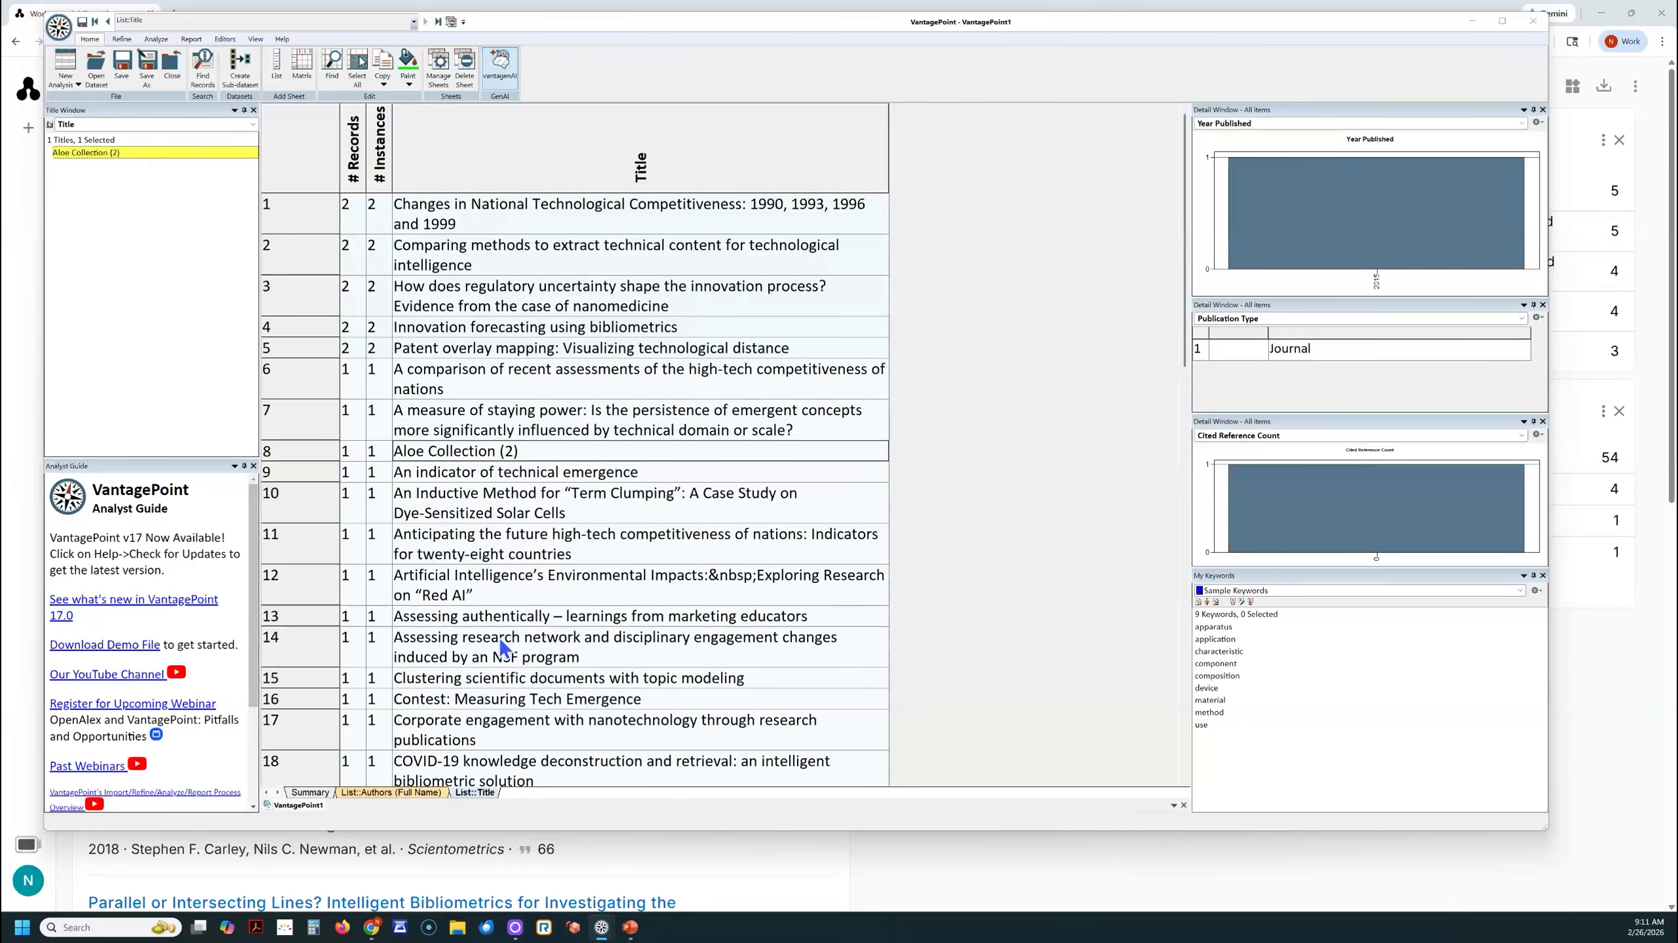
{"action": "scroll", "coordinate": [518, 644], "scroll_direction": "down", "scroll_amount": 3}
{"action": "scroll", "coordinate": [518, 643], "scroll_direction": "down", "scroll_amount": 3}
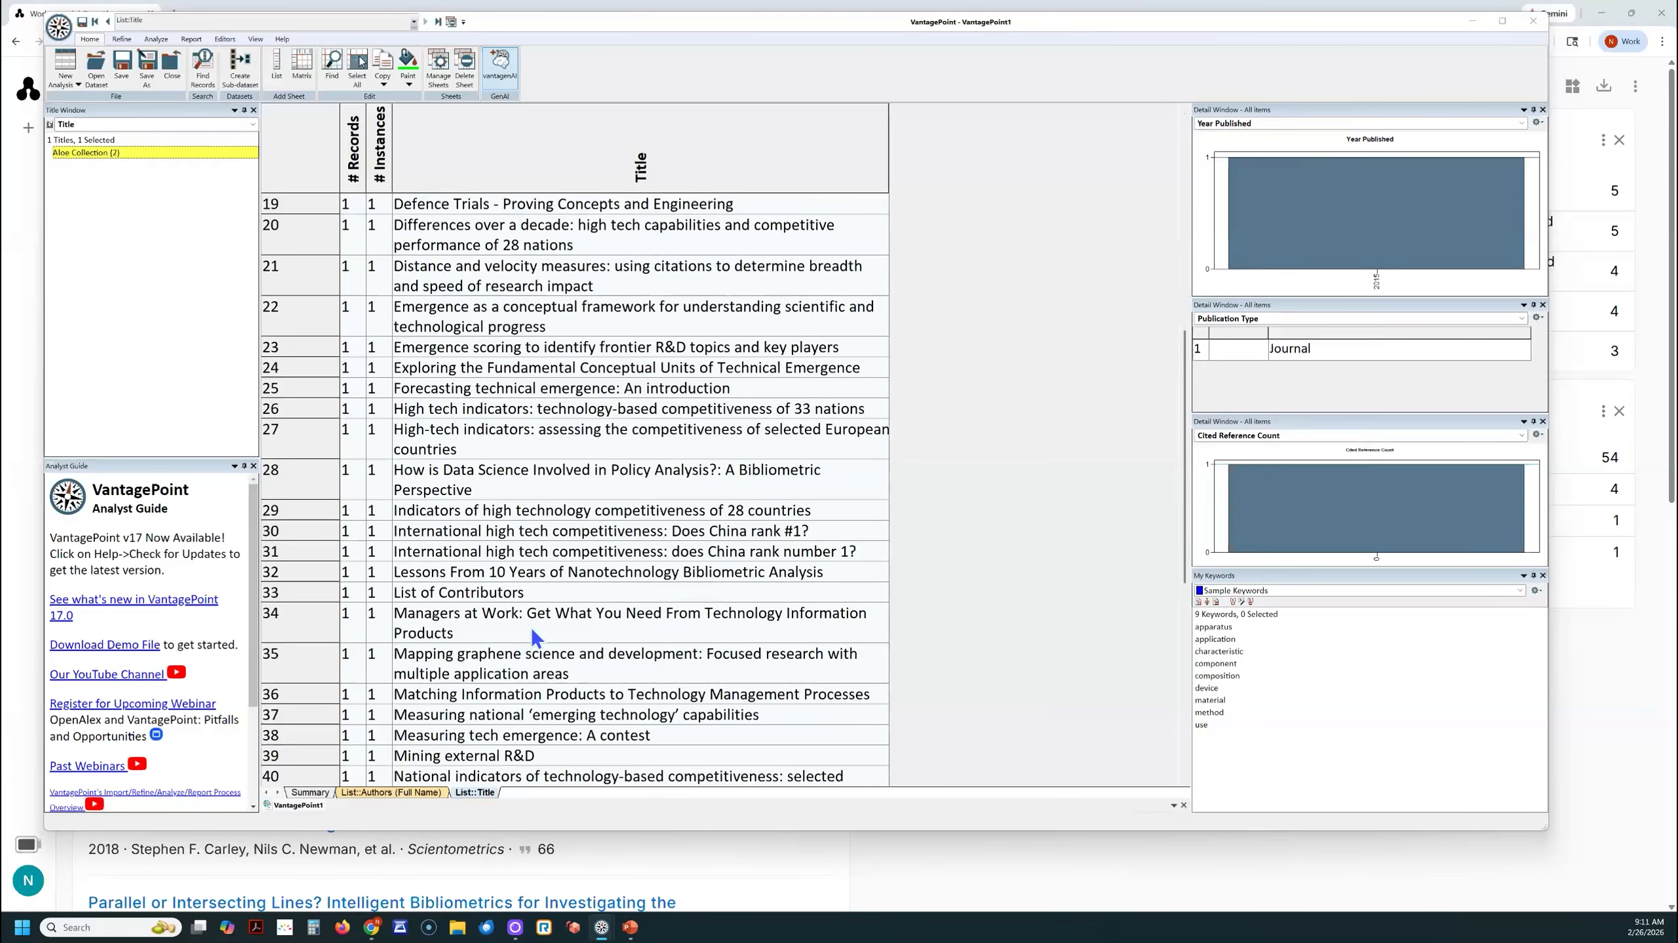
{"action": "scroll", "coordinate": [538, 635], "scroll_direction": "down", "scroll_amount": 2}
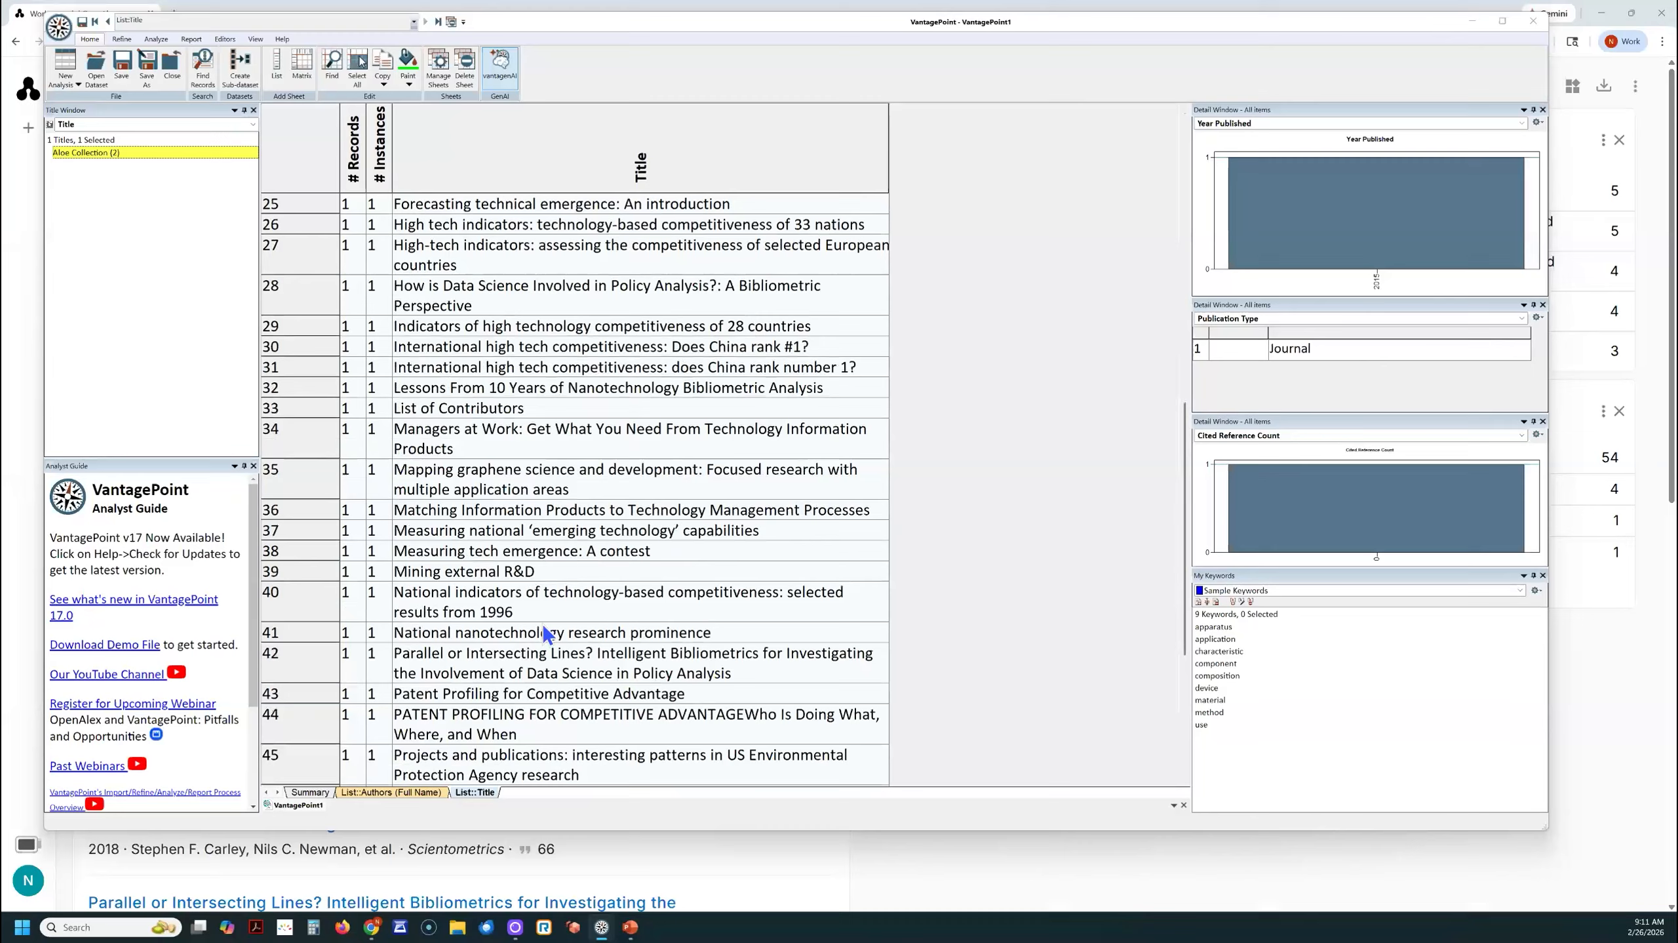
{"action": "scroll", "coordinate": [545, 634], "scroll_direction": "down", "scroll_amount": 3}
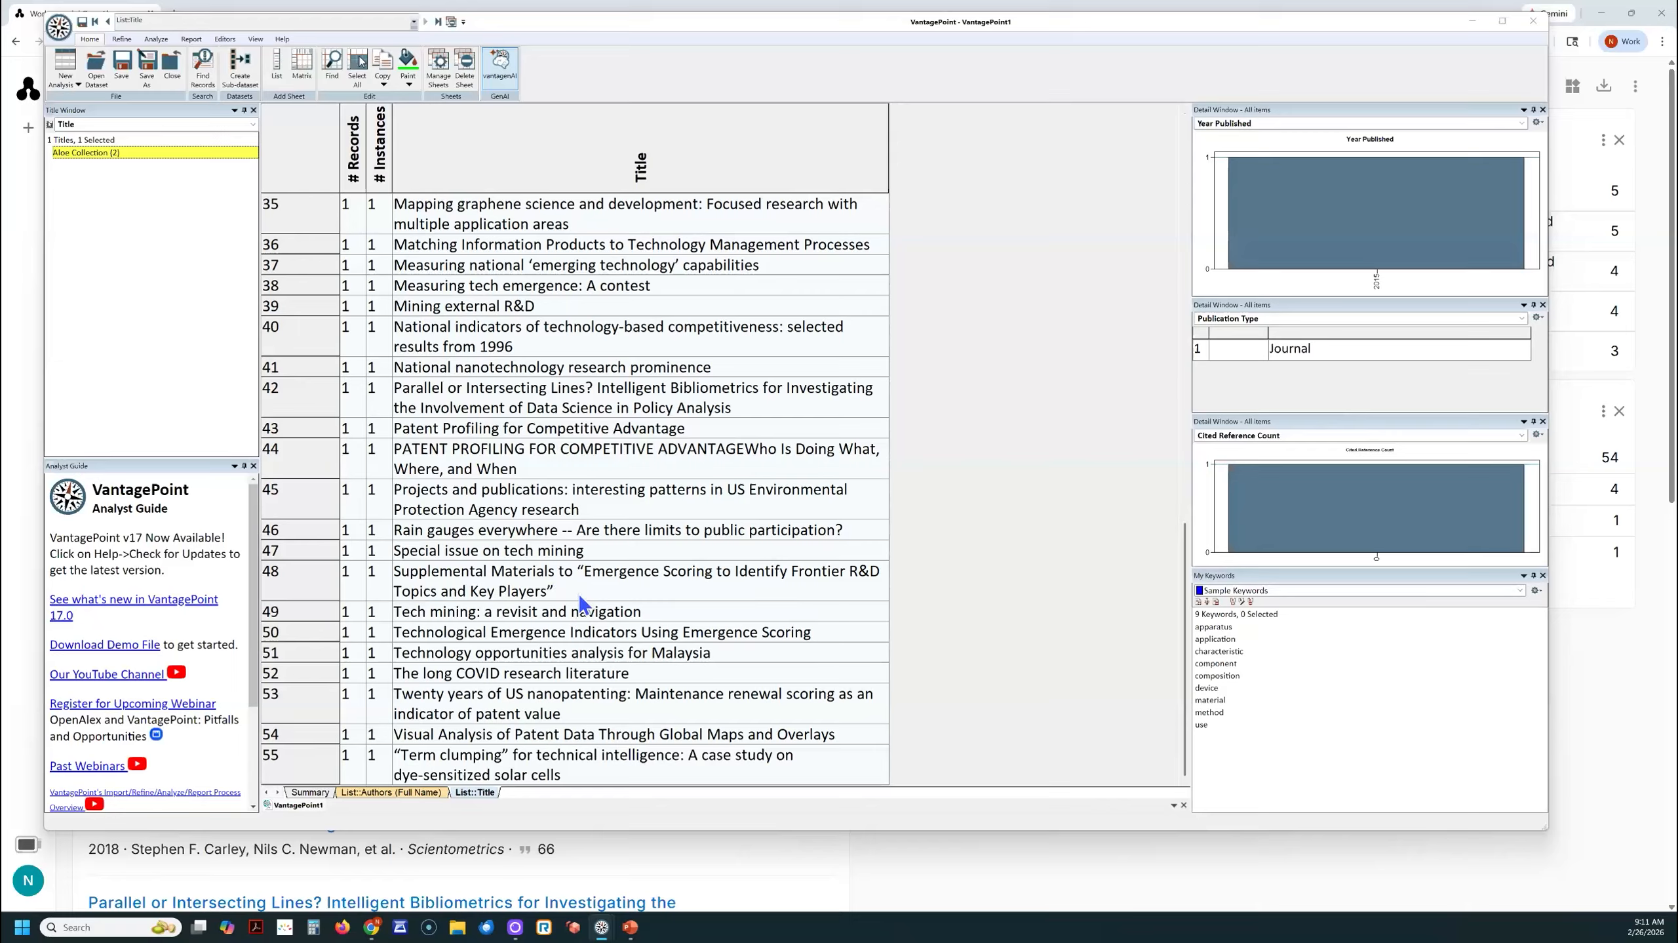
{"action": "scroll", "coordinate": [579, 592], "scroll_direction": "up", "scroll_amount": 6}
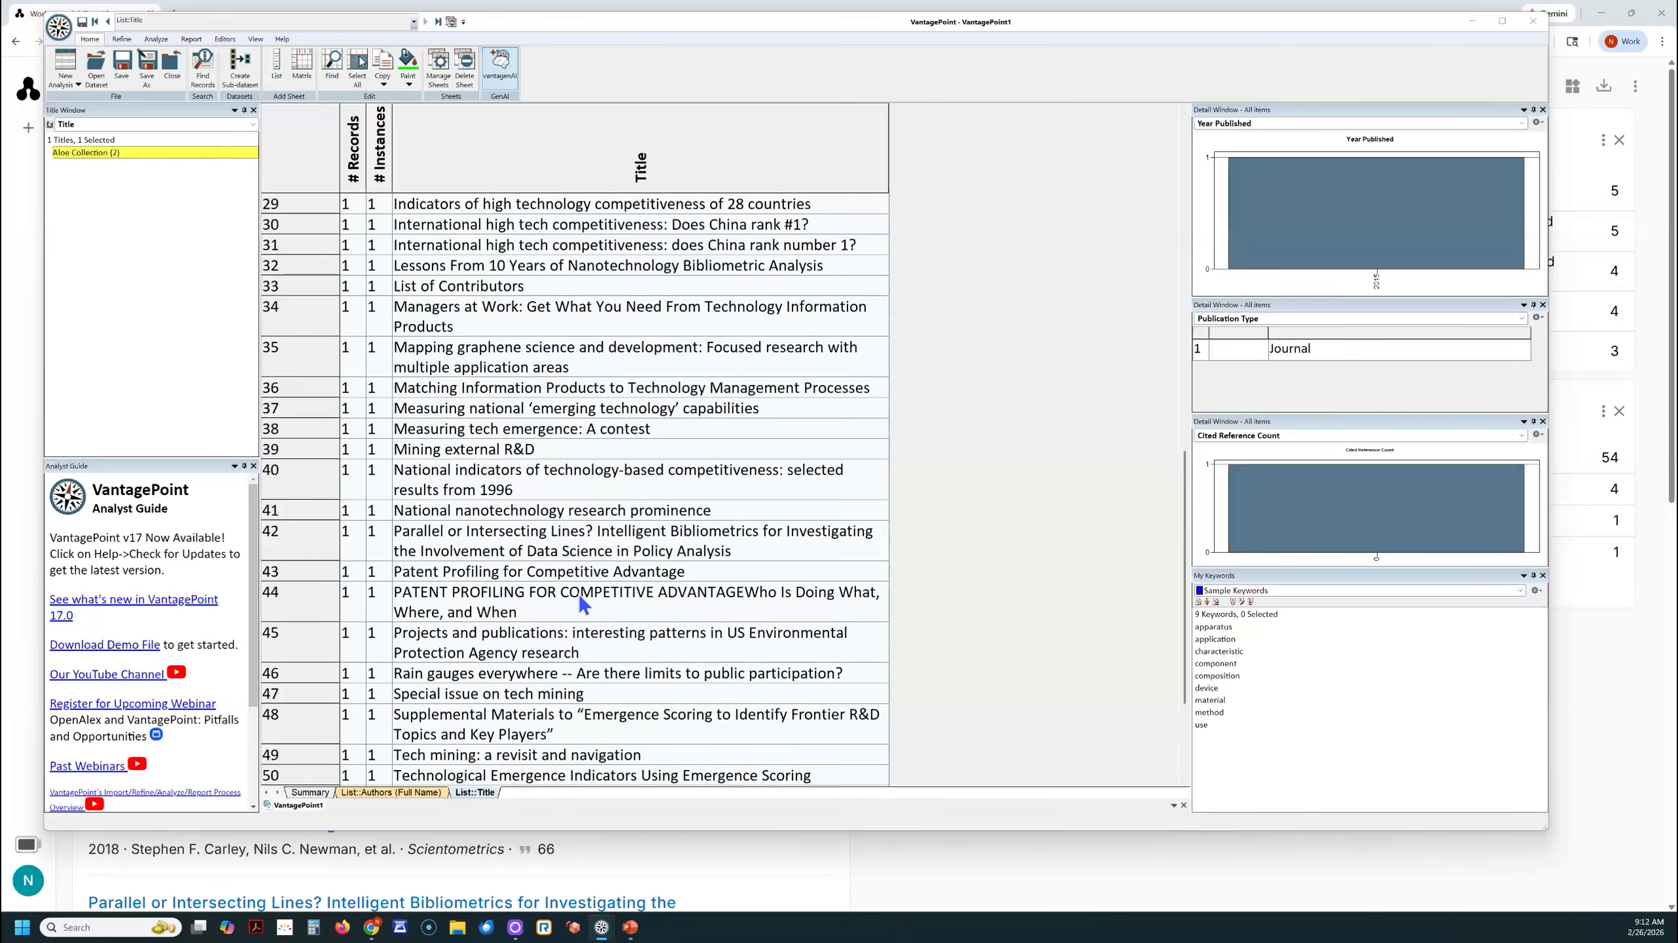
- Create a list of the Publication Type field from the Summary sheet and enlarge it for reading
{"action": "left_click", "coordinate": [308, 792]}
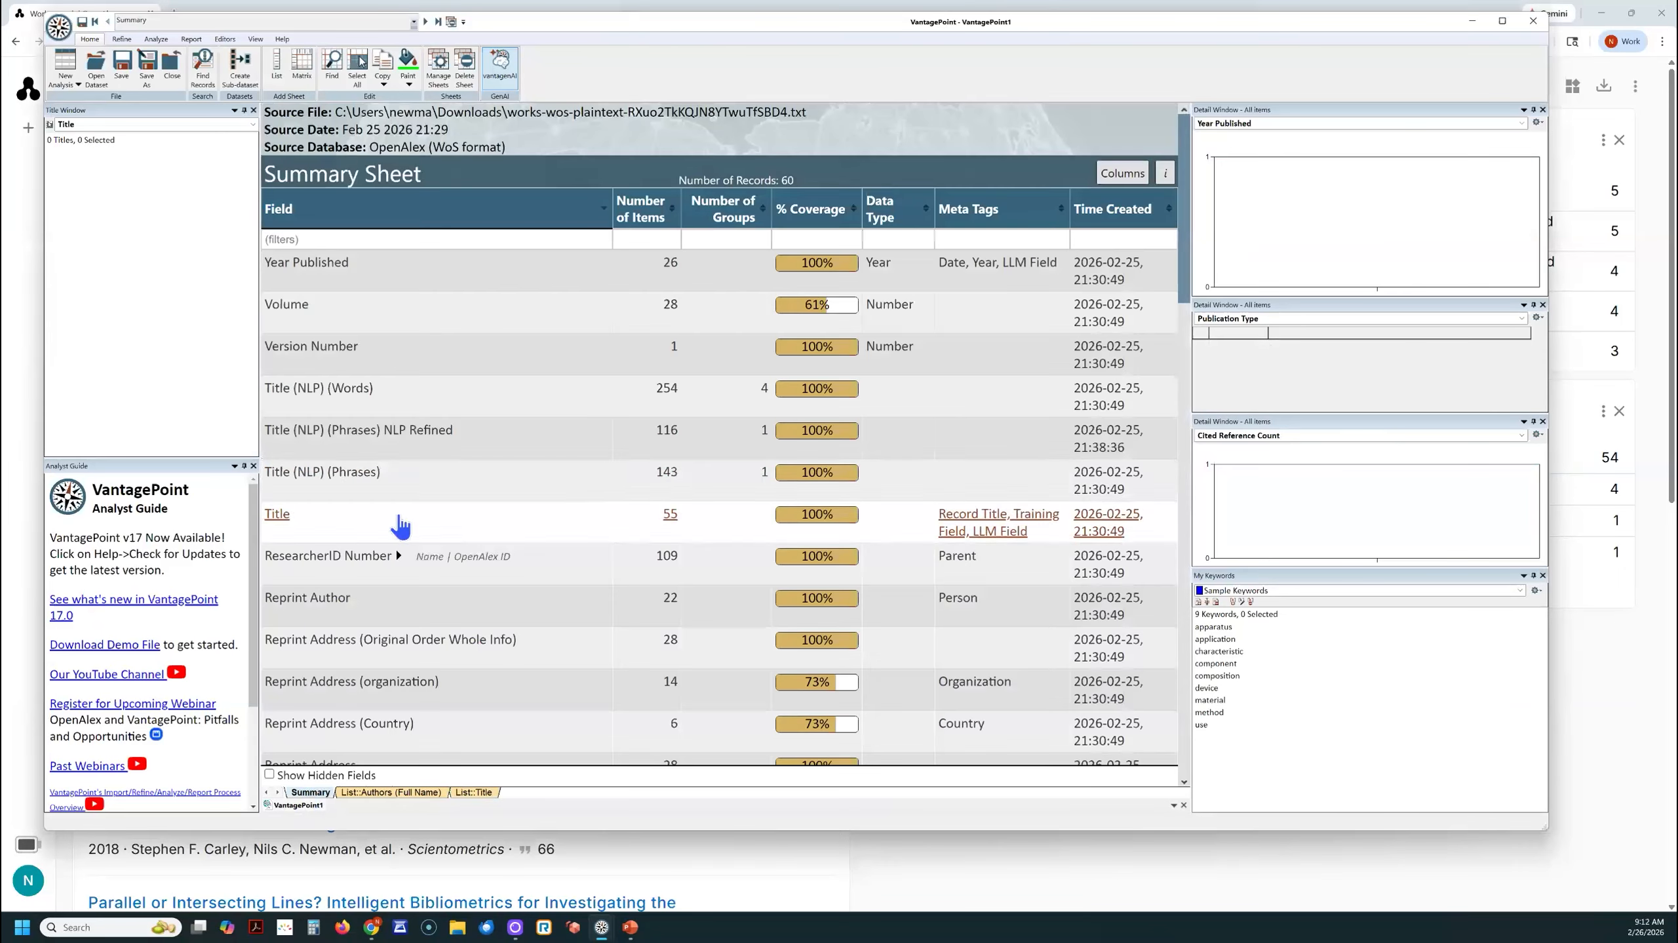
{"action": "scroll", "coordinate": [454, 635], "scroll_direction": "down", "scroll_amount": 5}
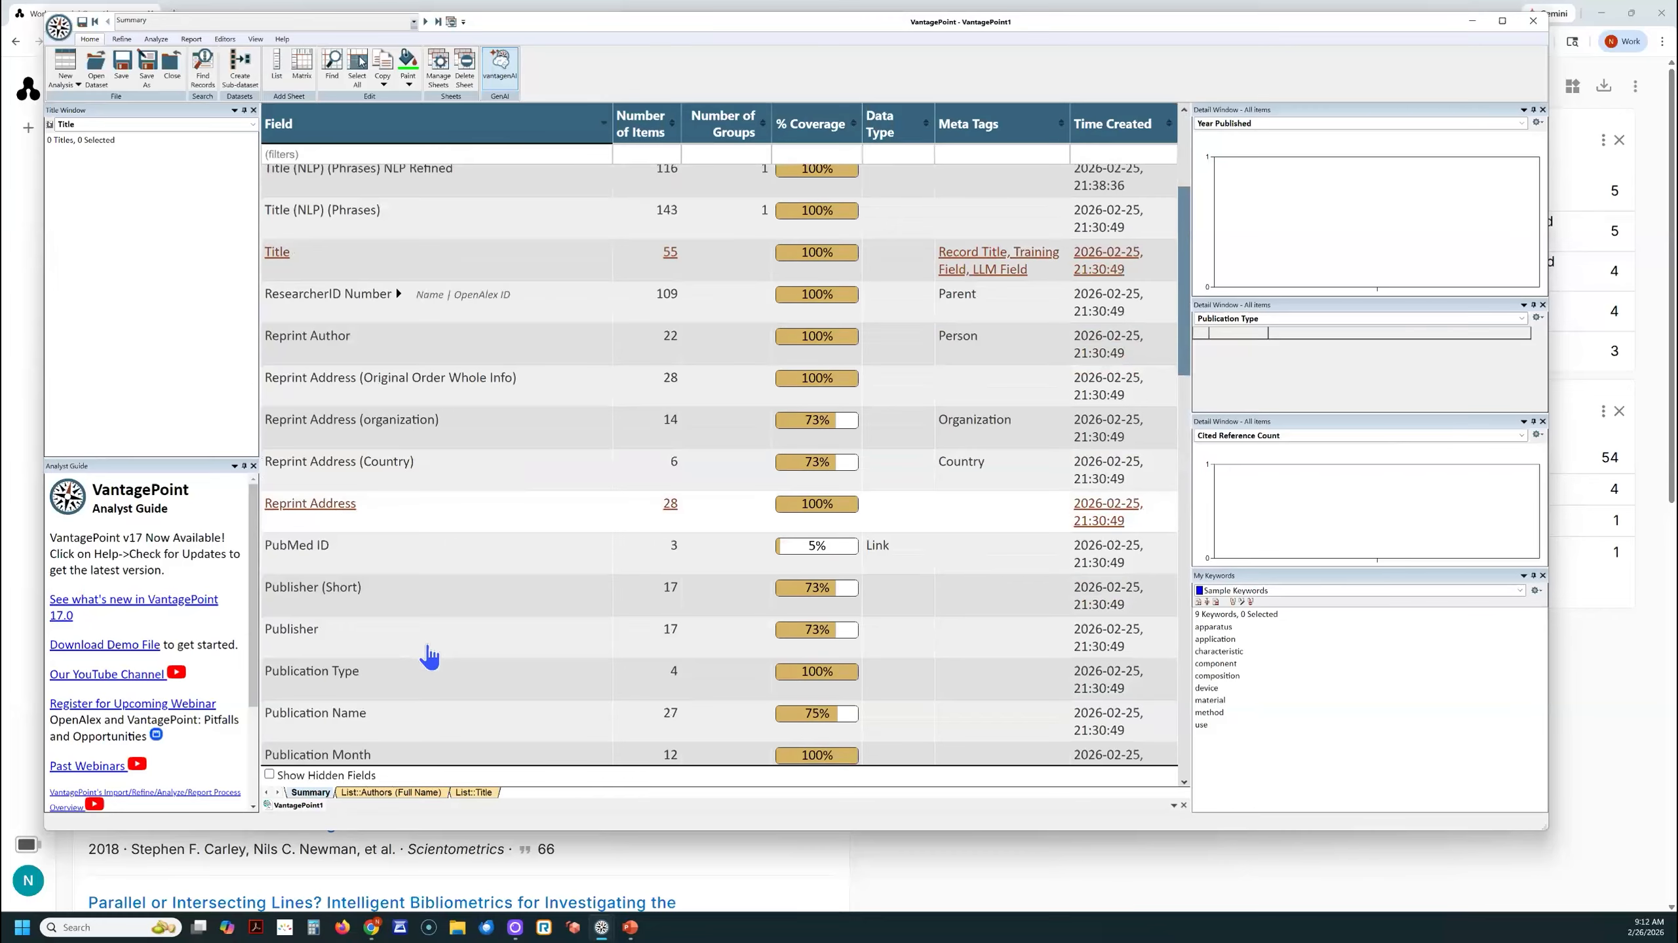
{"action": "scroll", "coordinate": [429, 656], "scroll_direction": "down", "scroll_amount": 3}
{"action": "double_click", "coordinate": [309, 539]}
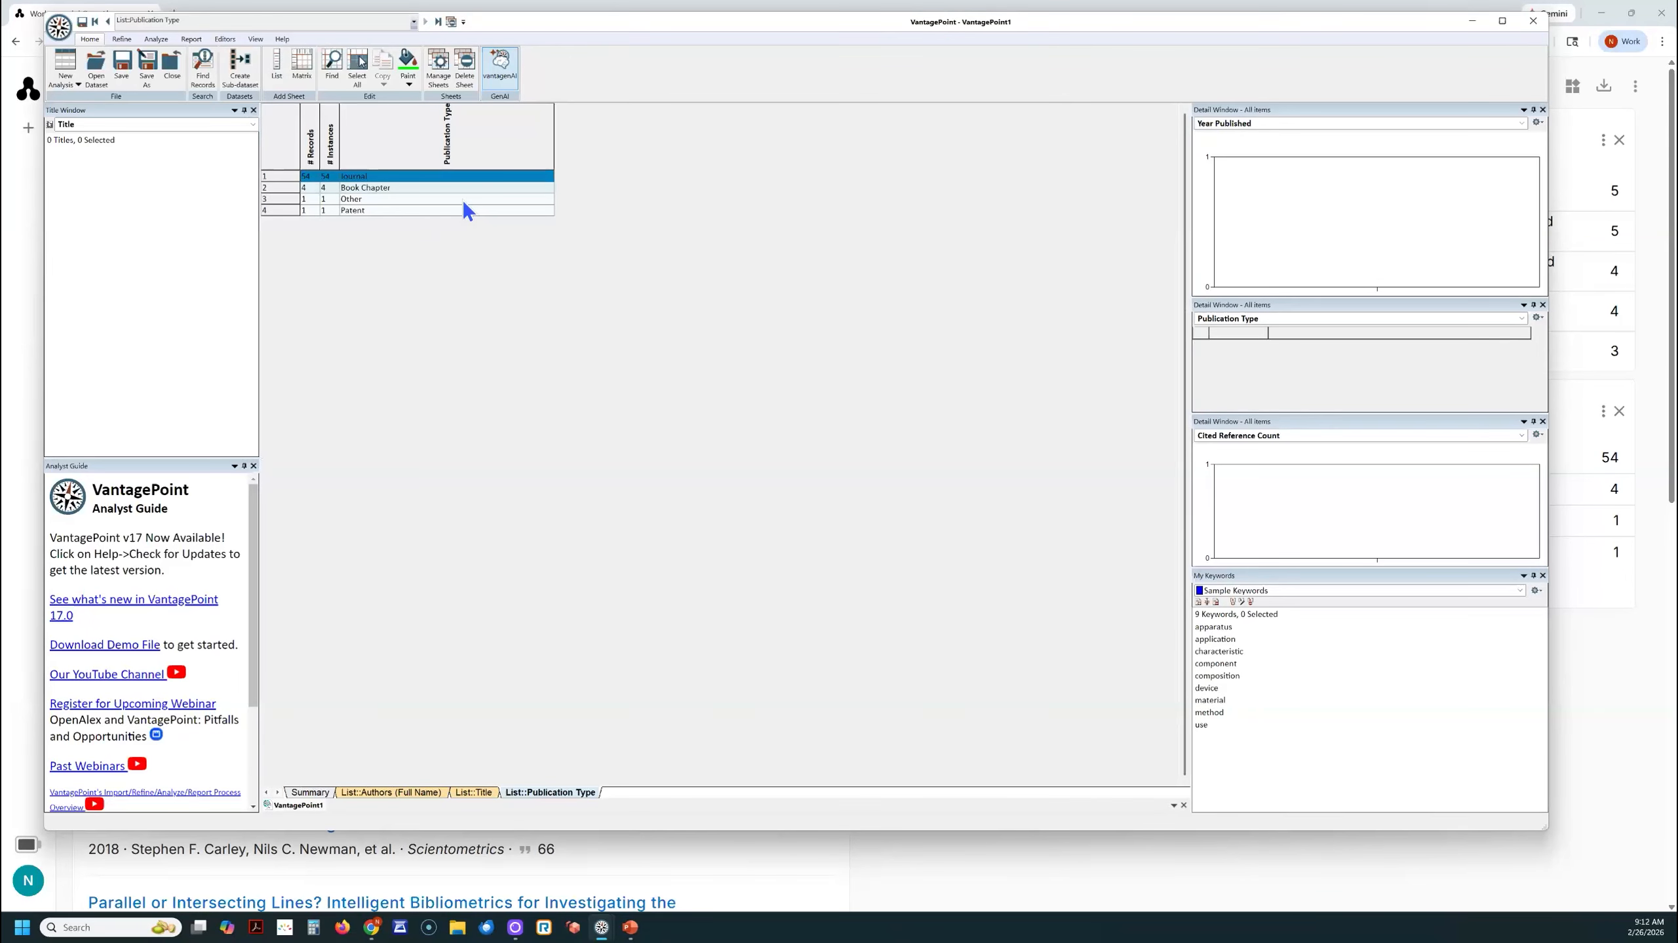
{"action": "scroll", "coordinate": [462, 204], "scroll_direction": "up", "scroll_amount": 5}
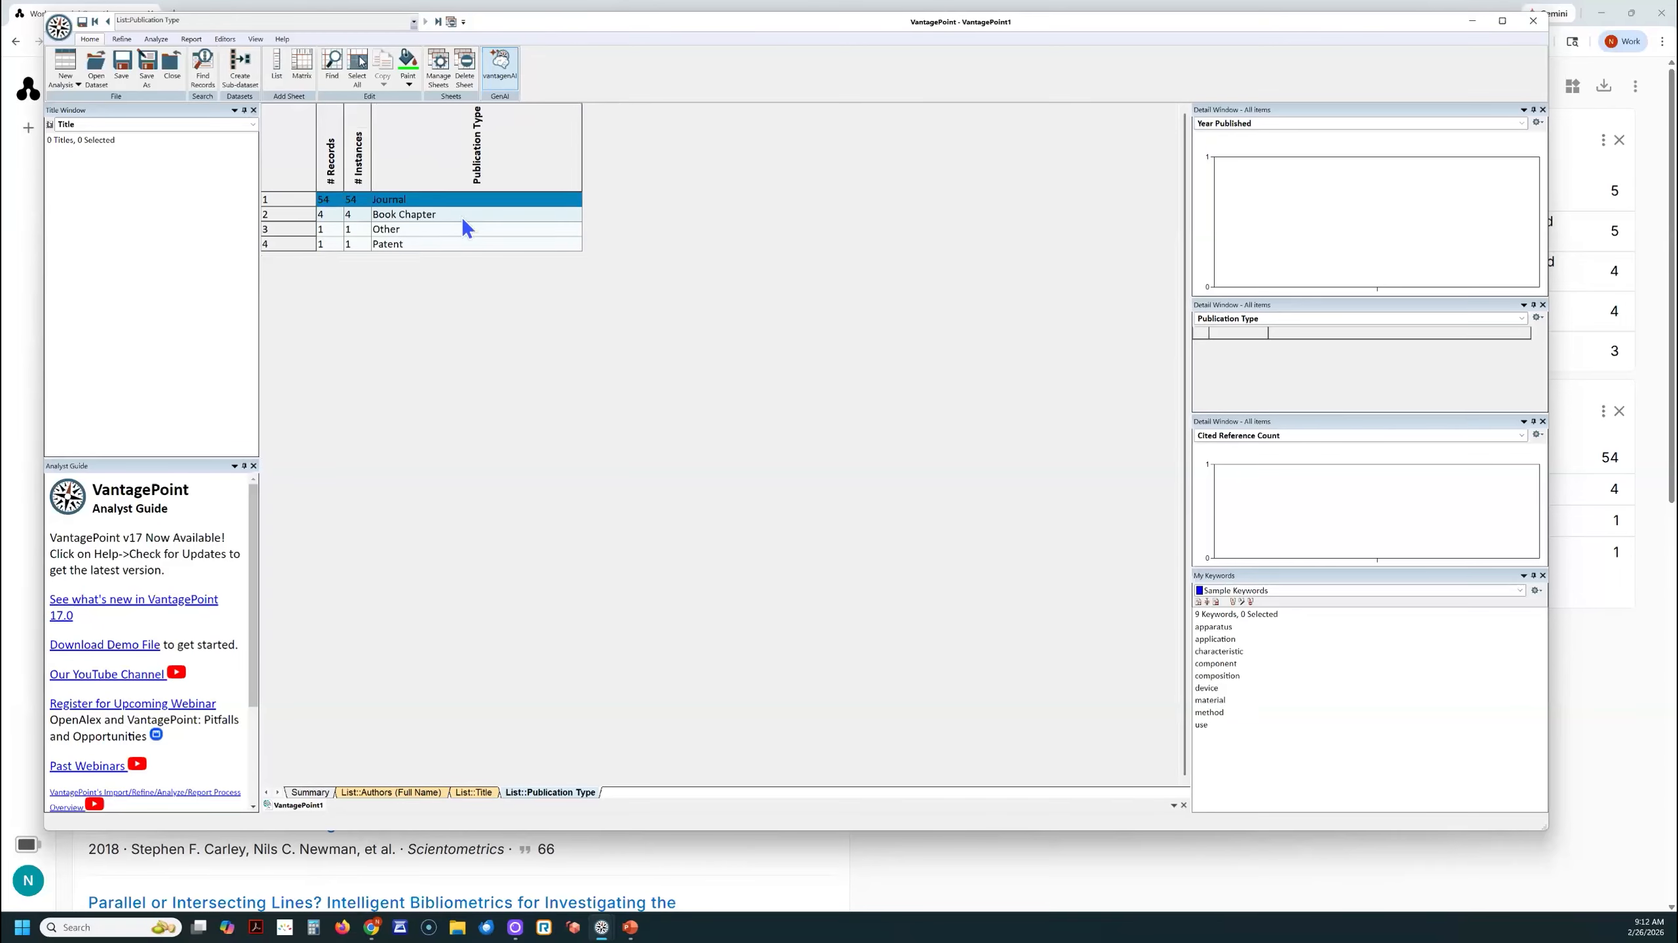
{"action": "scroll", "coordinate": [459, 214], "scroll_direction": "up", "scroll_amount": 1}
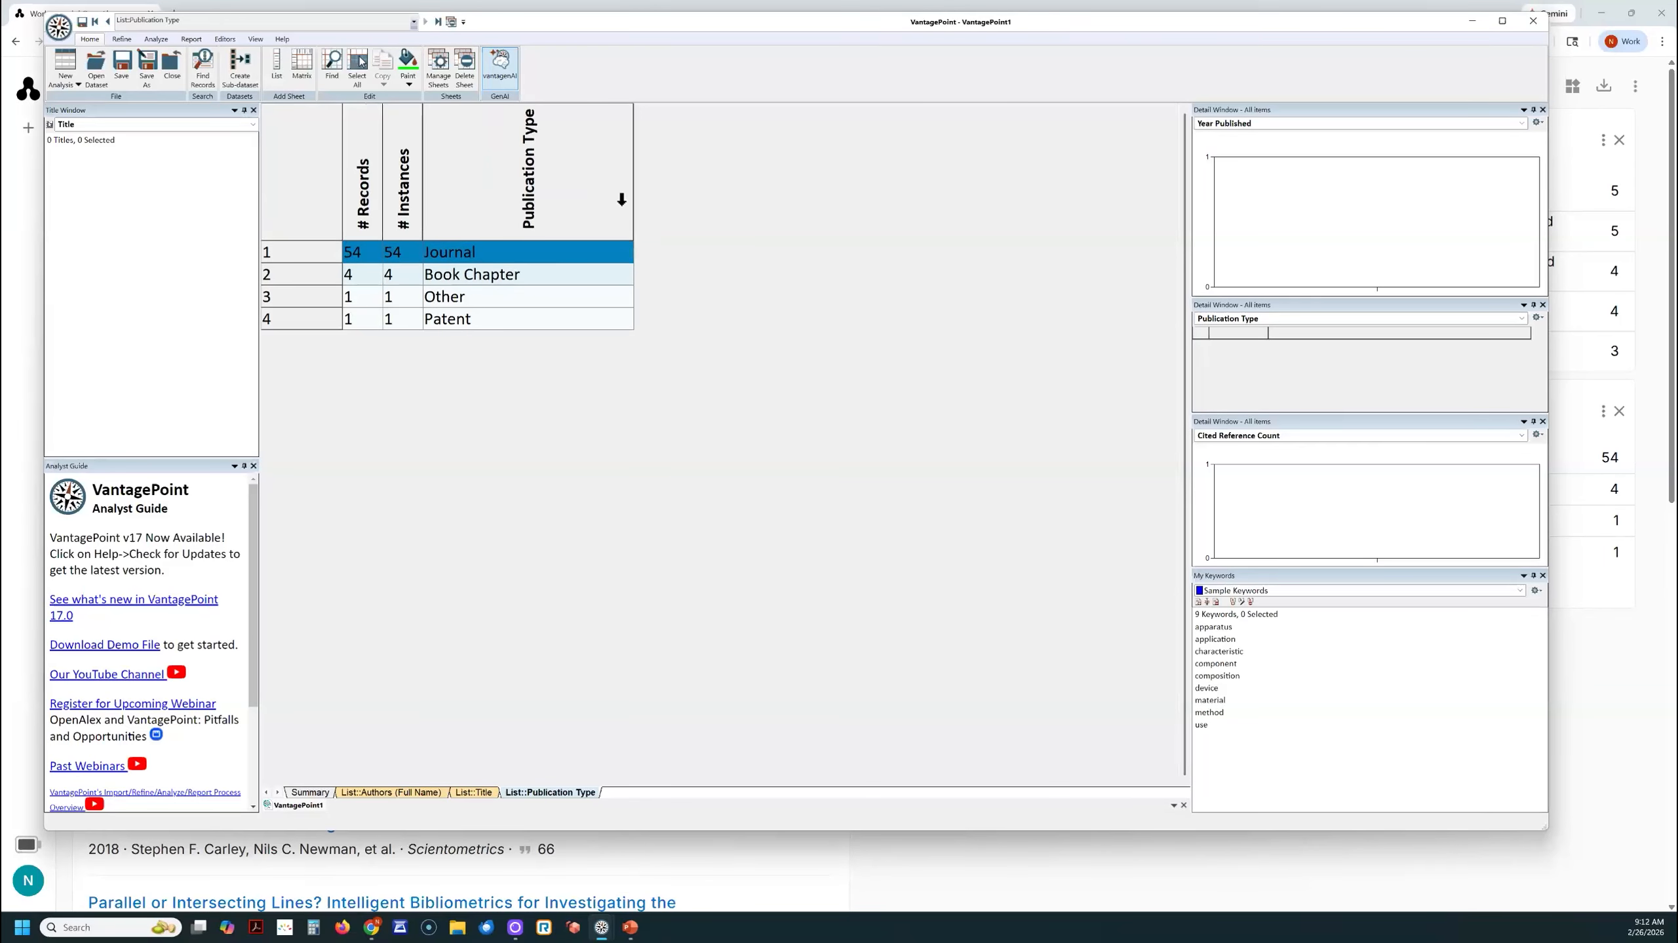
- Check the Journal and Patent types, examine the Patent record "Patent overlay mapping: Visualizing technological distance", and dismiss the record view
{"action": "left_click", "coordinate": [545, 259]}
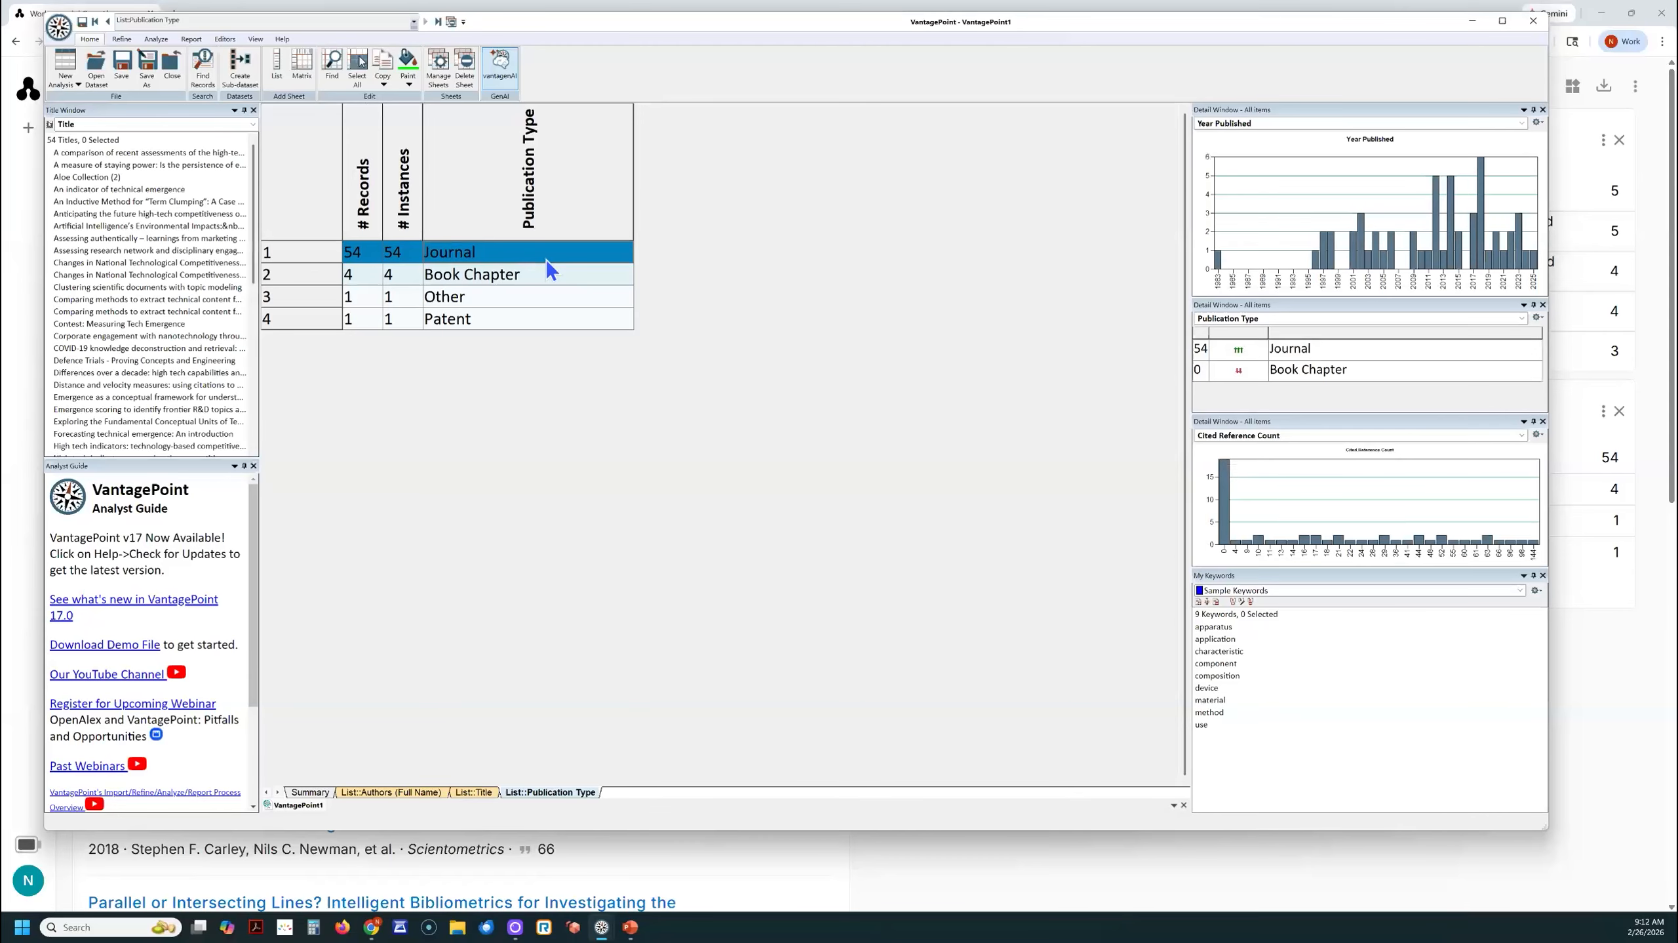
{"action": "left_click", "coordinate": [516, 323]}
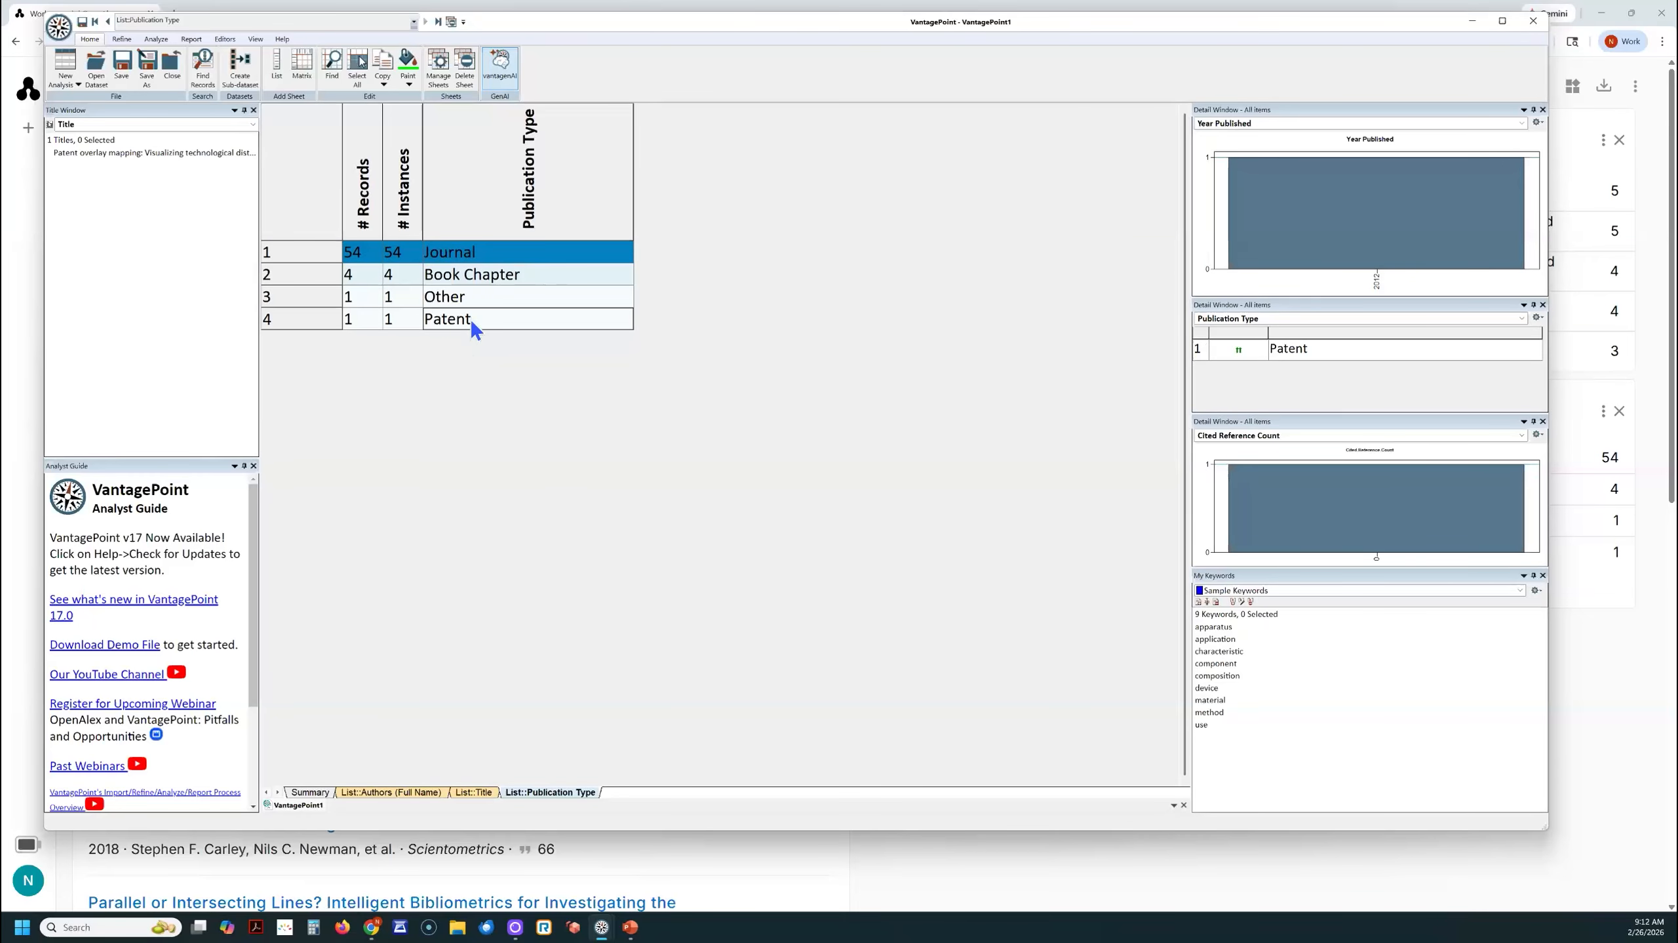
{"action": "left_click", "coordinate": [139, 156]}
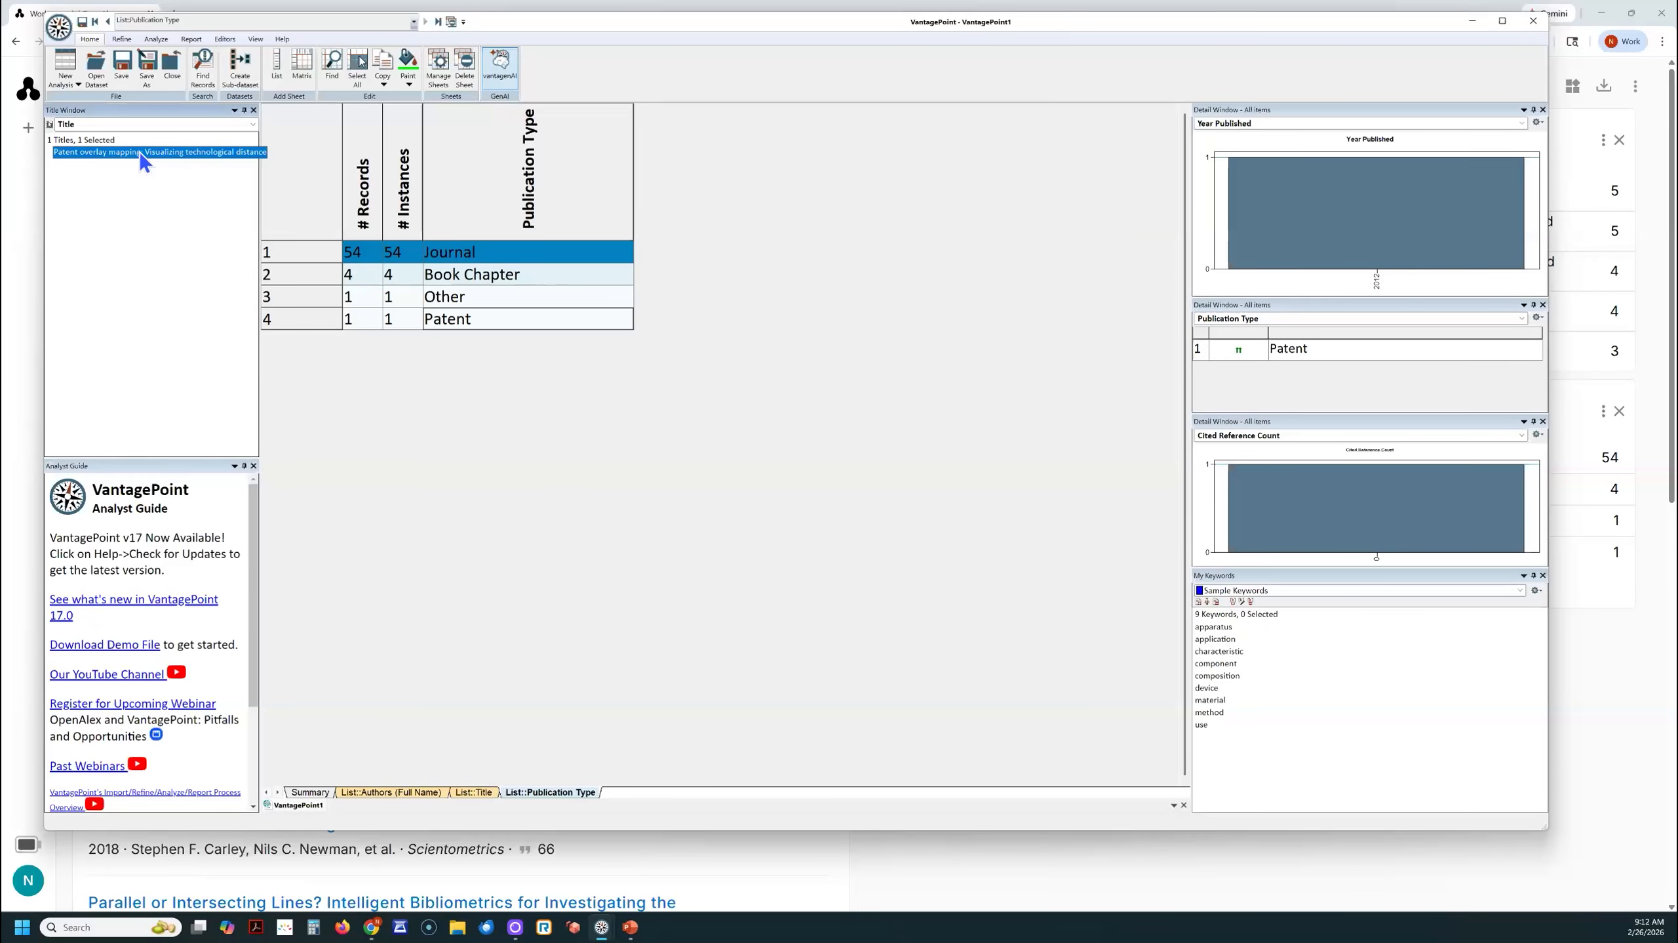
{"action": "double_click", "coordinate": [140, 154]}
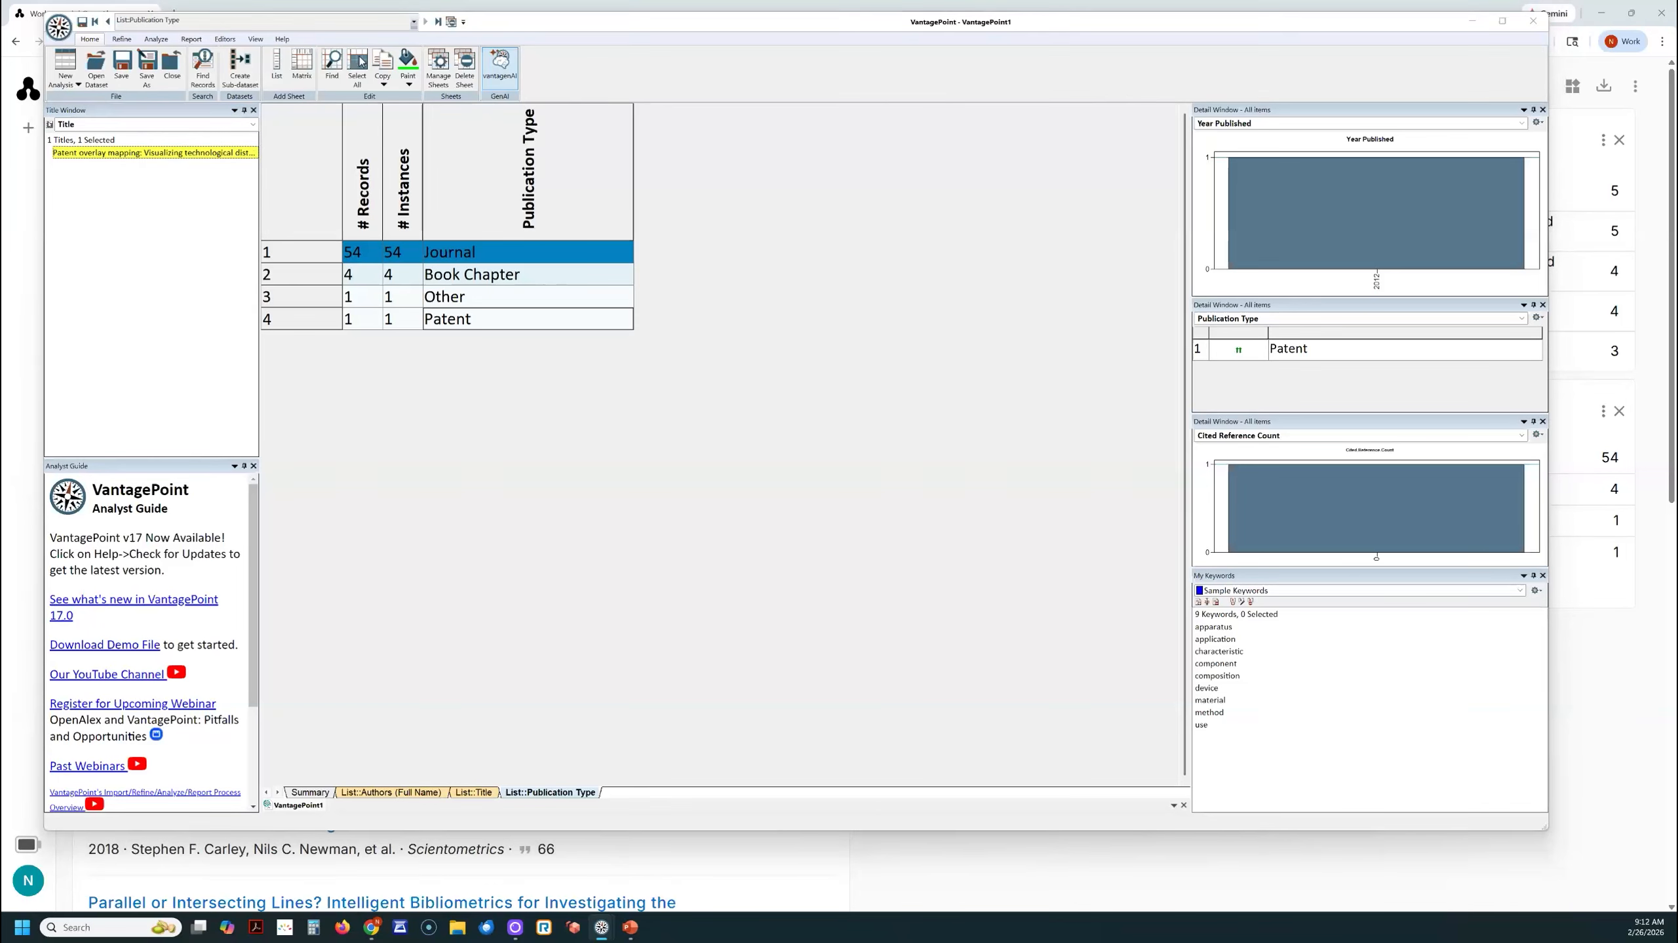
{"action": "left_click_drag", "start_coordinate": [0, 162], "coordinate": [896, 182]}
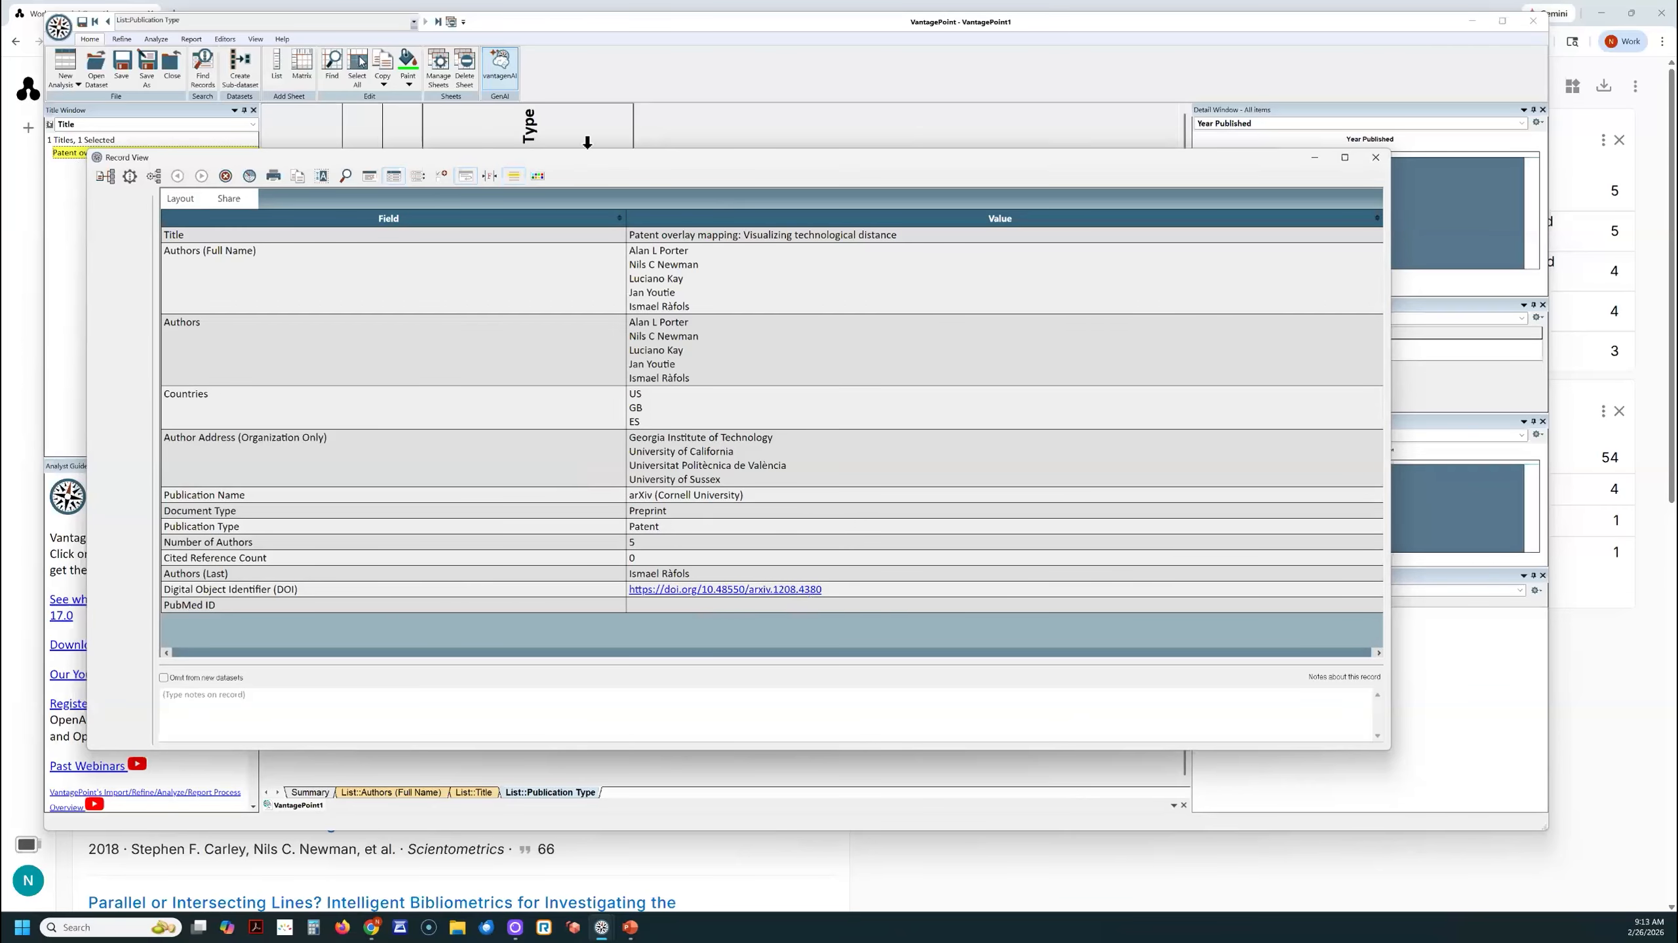
{"action": "left_click_drag", "start_coordinate": [611, 160], "coordinate": [0, 201]}
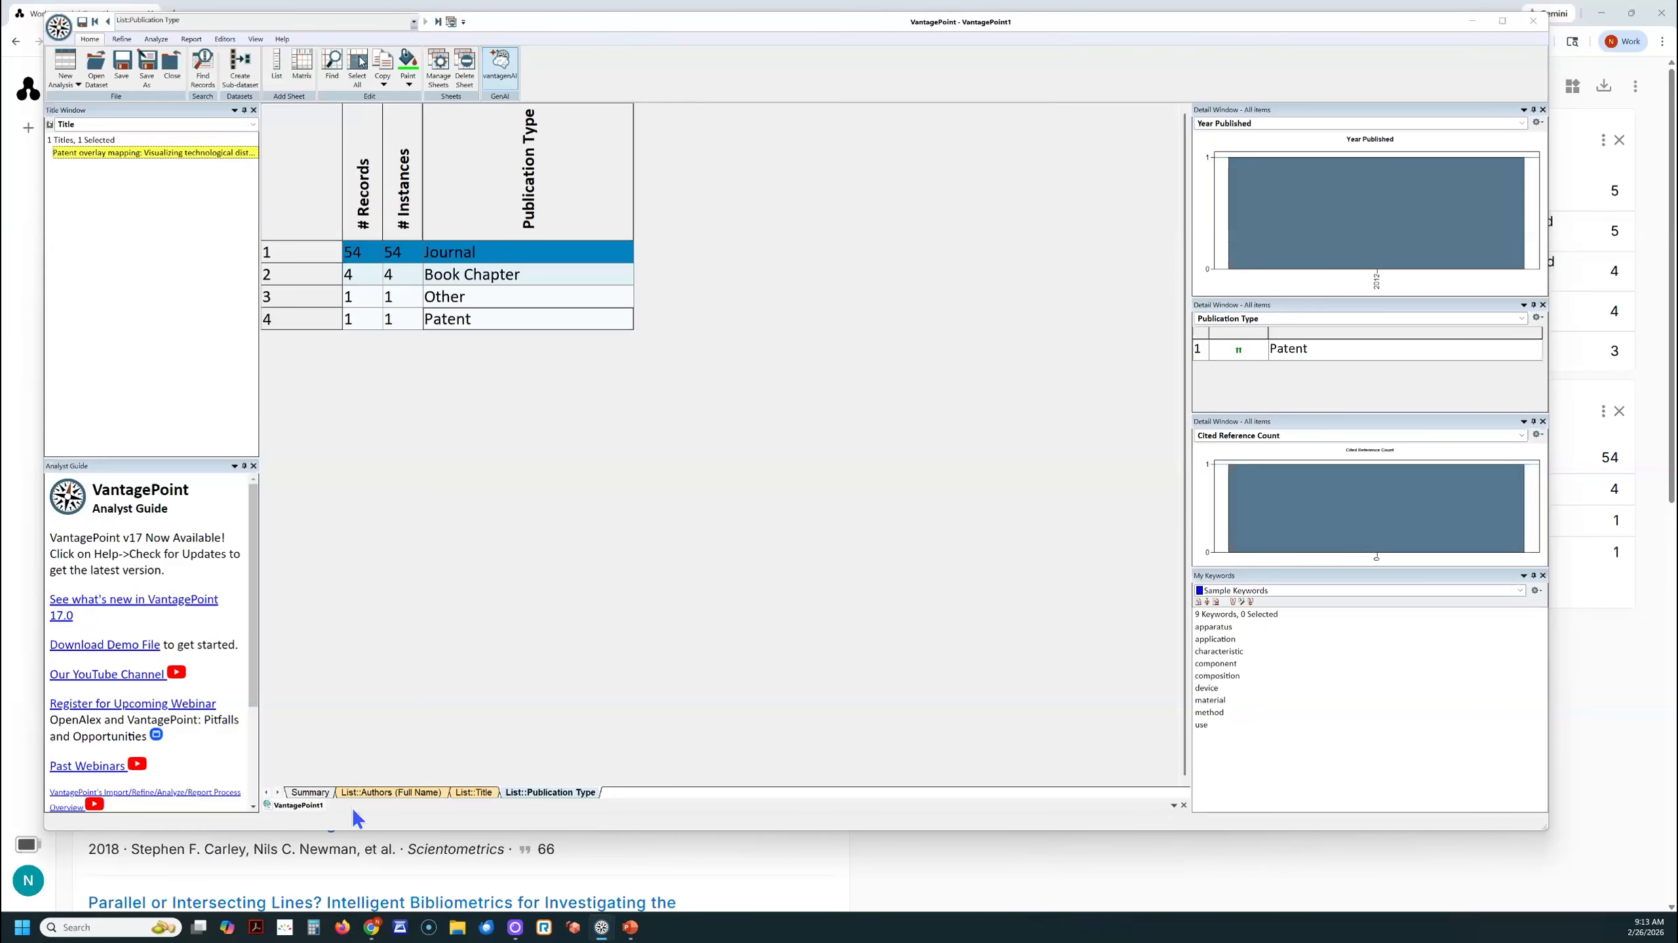
- Create a second list of the Title field from the Summary sheet and enlarge it
{"action": "left_click", "coordinate": [310, 792]}
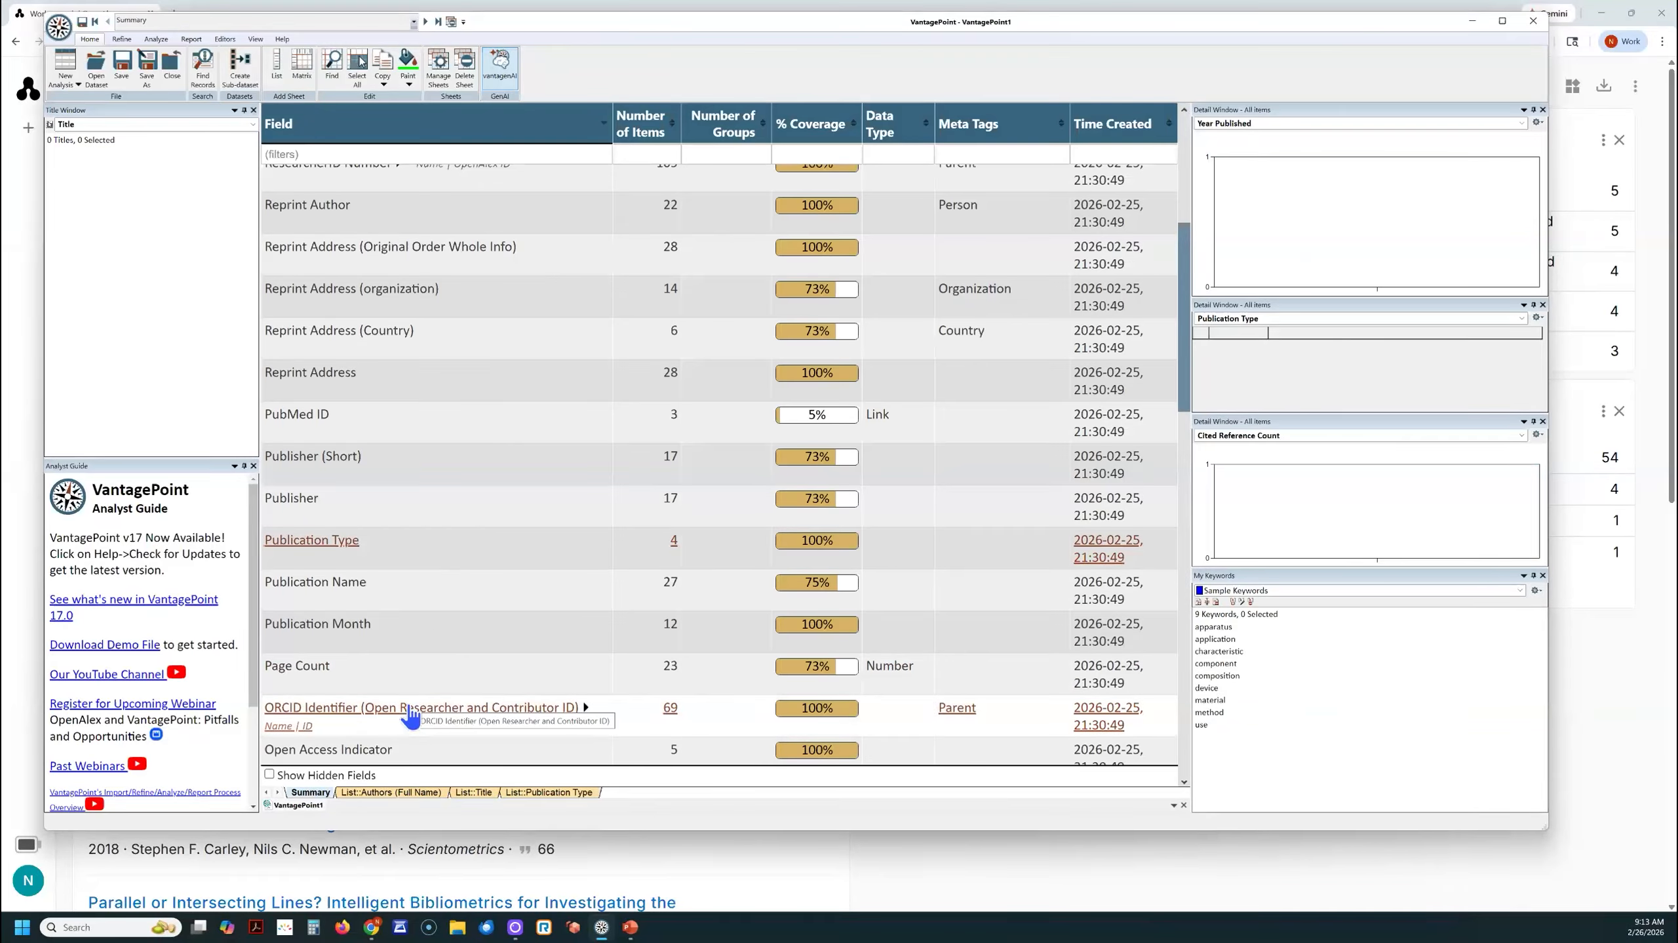
{"action": "scroll", "coordinate": [388, 689], "scroll_direction": "up", "scroll_amount": 1}
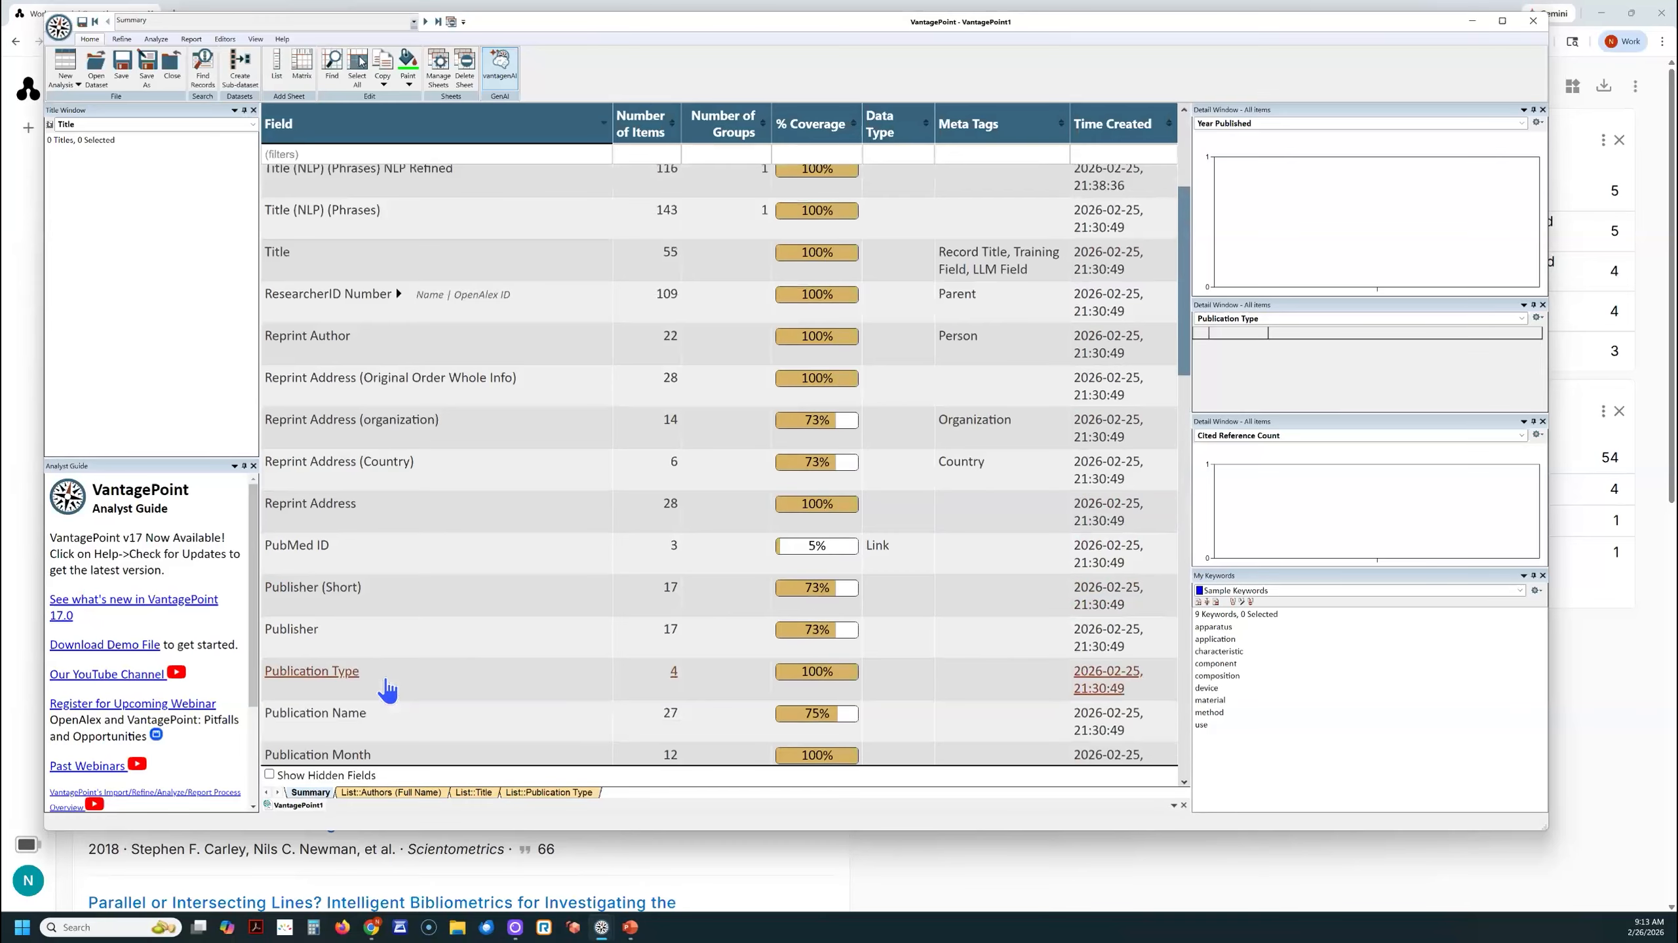
{"action": "scroll", "coordinate": [388, 689], "scroll_direction": "up", "scroll_amount": 2}
{"action": "scroll", "coordinate": [388, 689], "scroll_direction": "down", "scroll_amount": 3}
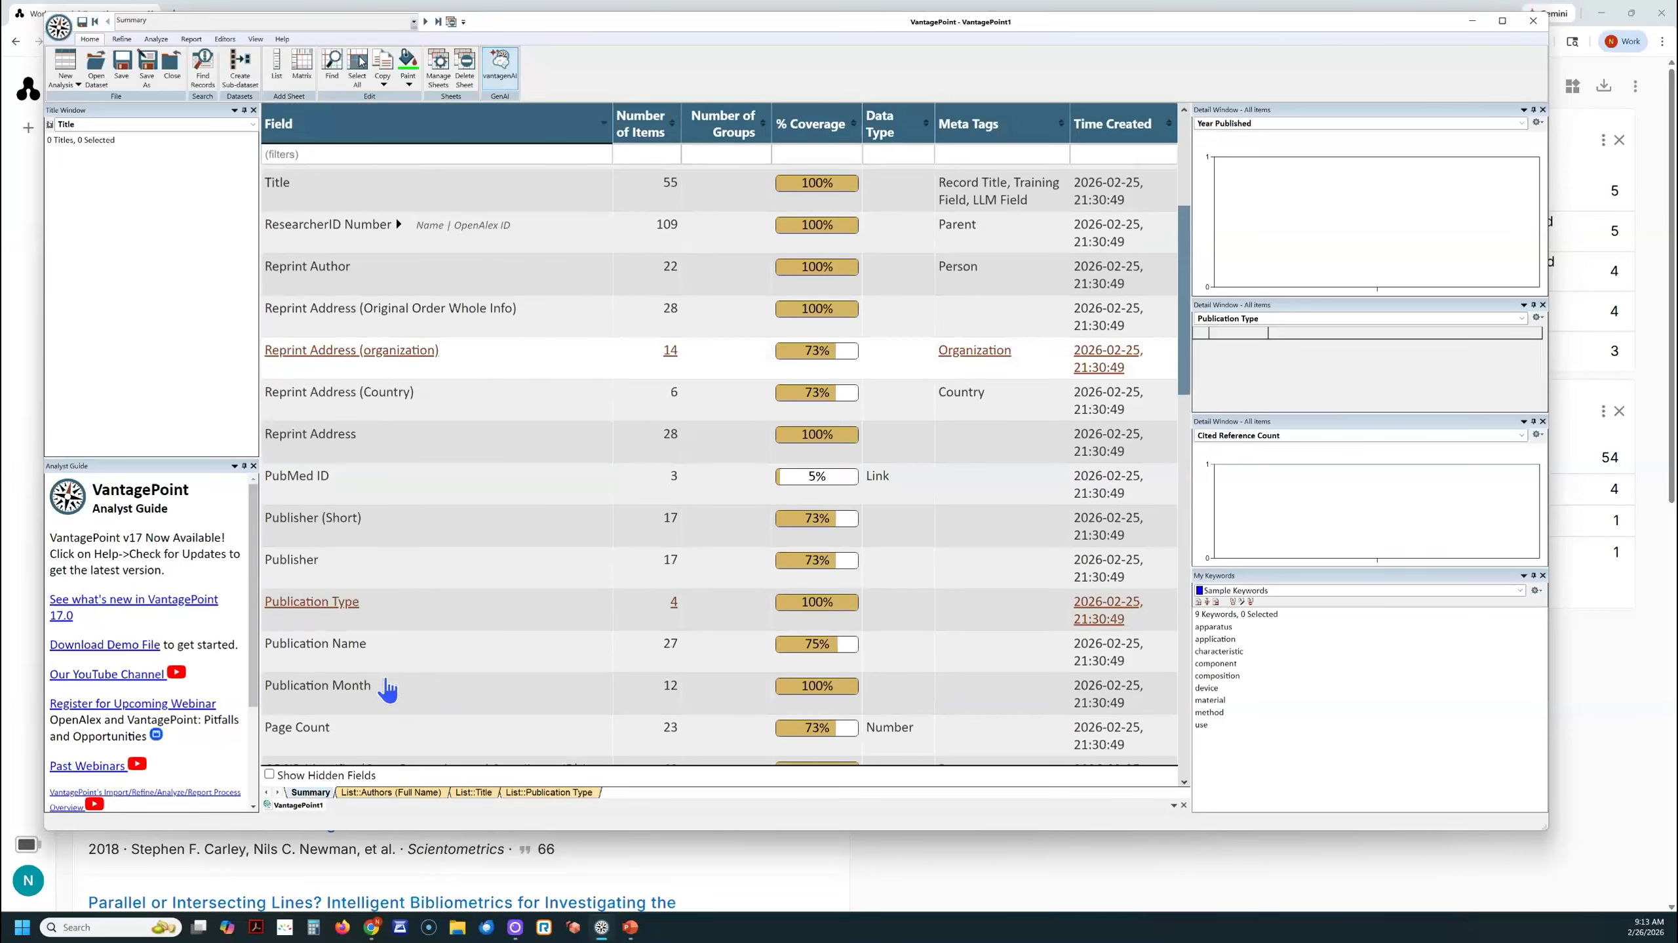
{"action": "scroll", "coordinate": [388, 690], "scroll_direction": "down", "scroll_amount": 2}
{"action": "scroll", "coordinate": [386, 686], "scroll_direction": "up", "scroll_amount": 3}
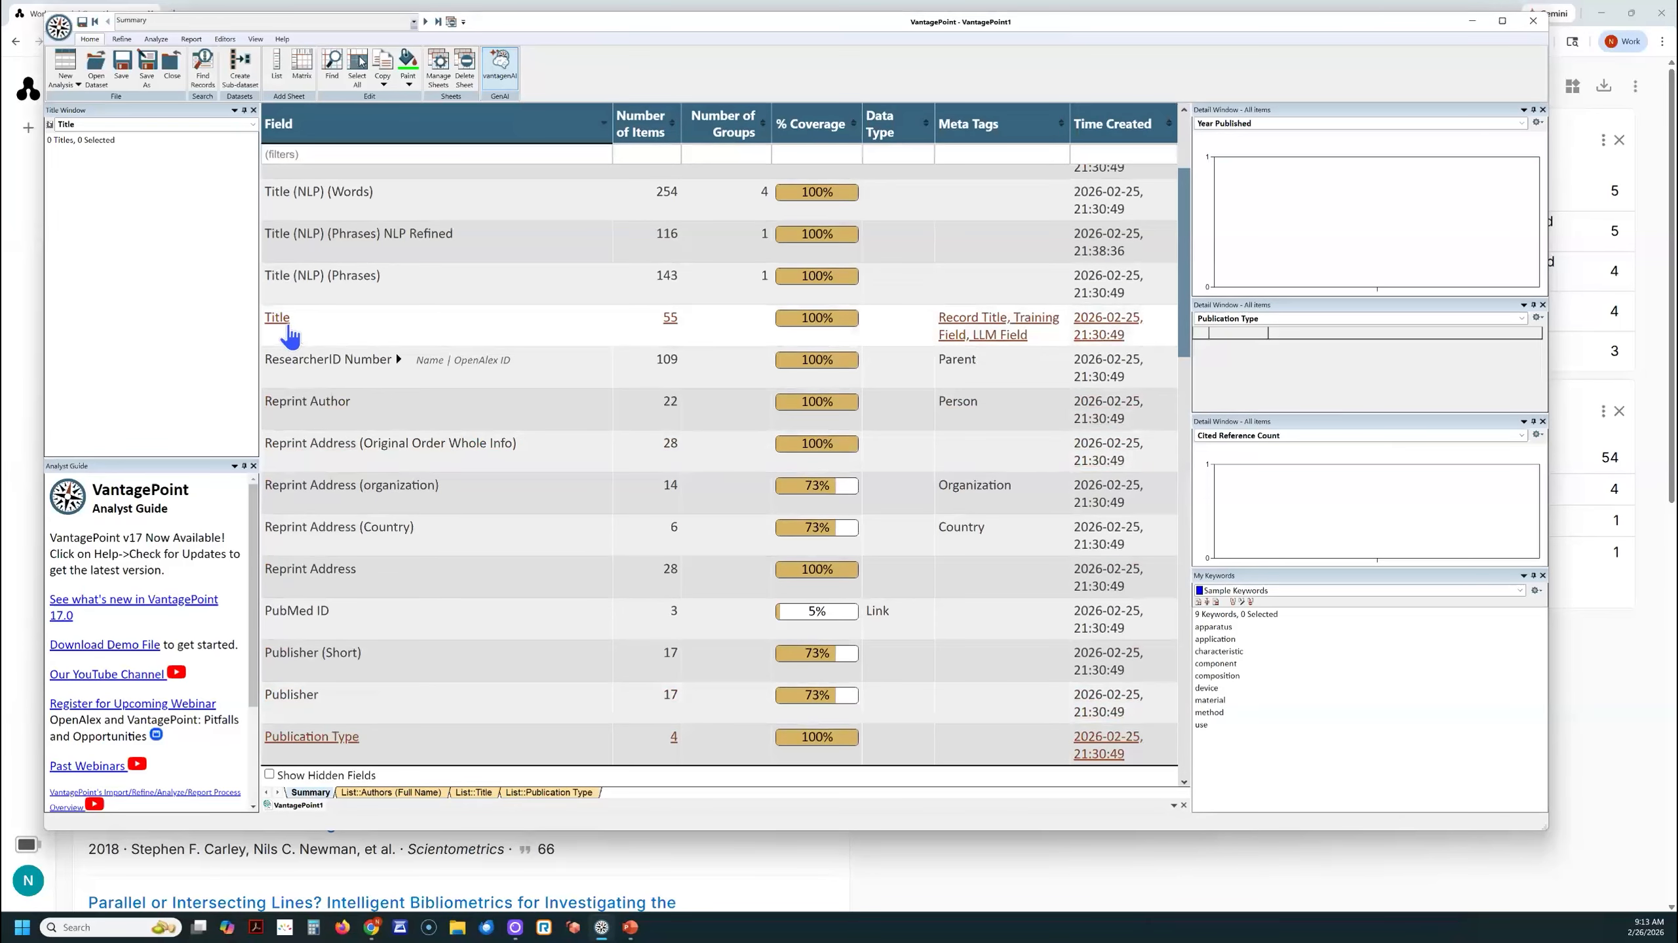
{"action": "left_click", "coordinate": [288, 325]}
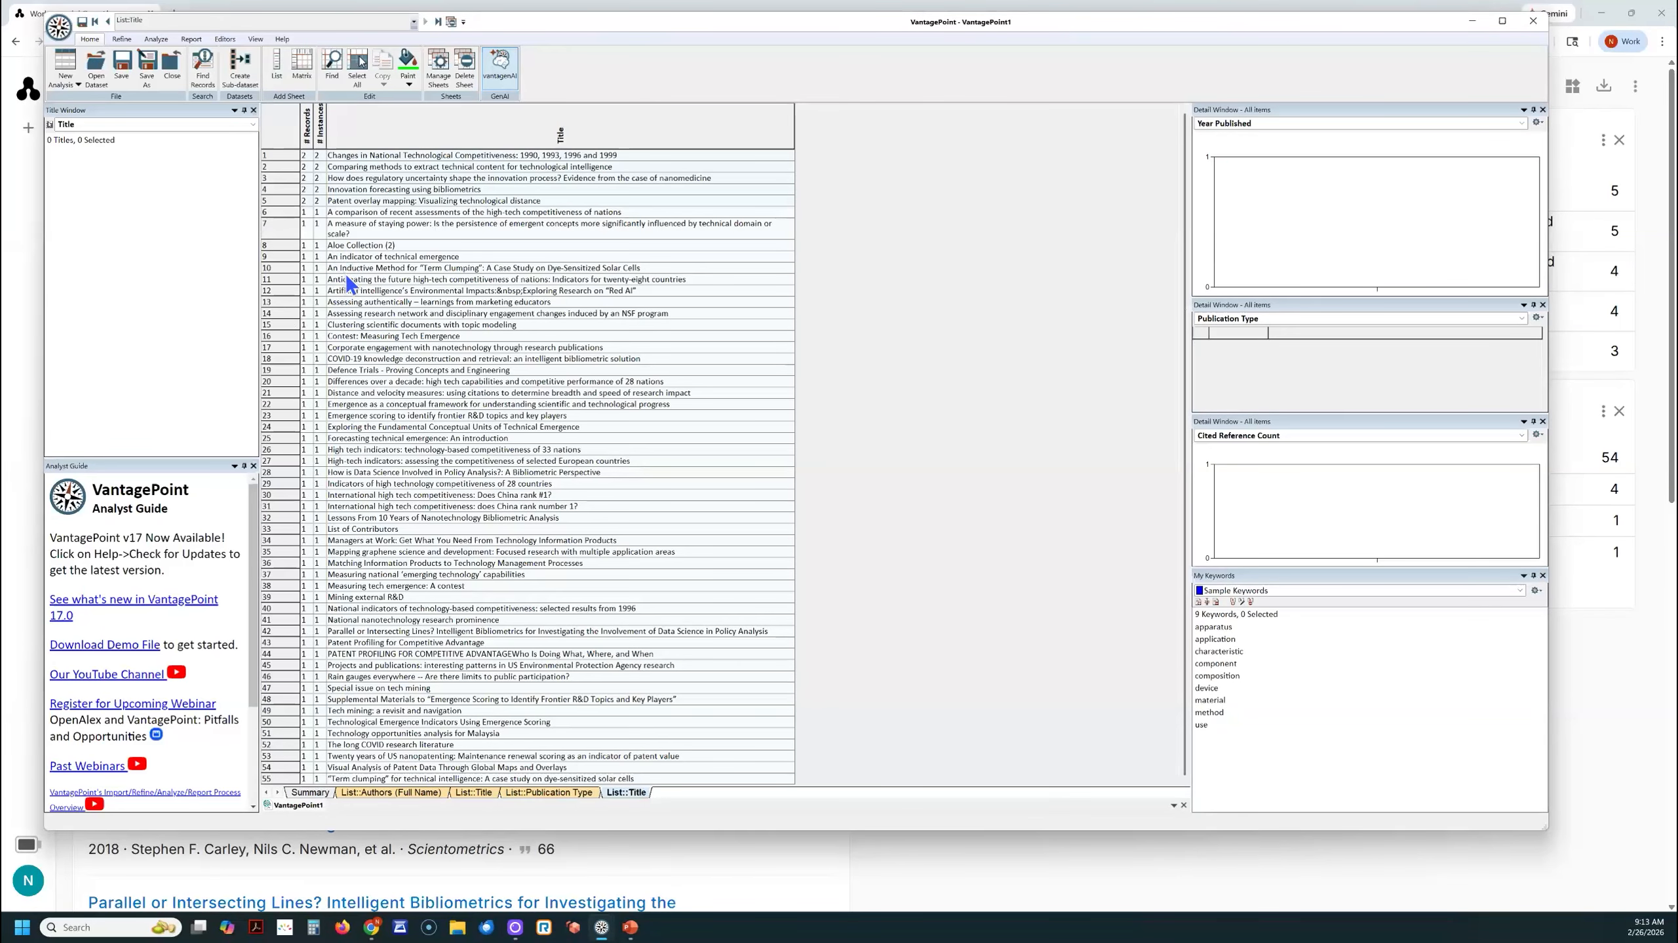
{"action": "scroll", "coordinate": [482, 249], "scroll_direction": "up", "scroll_amount": 5}
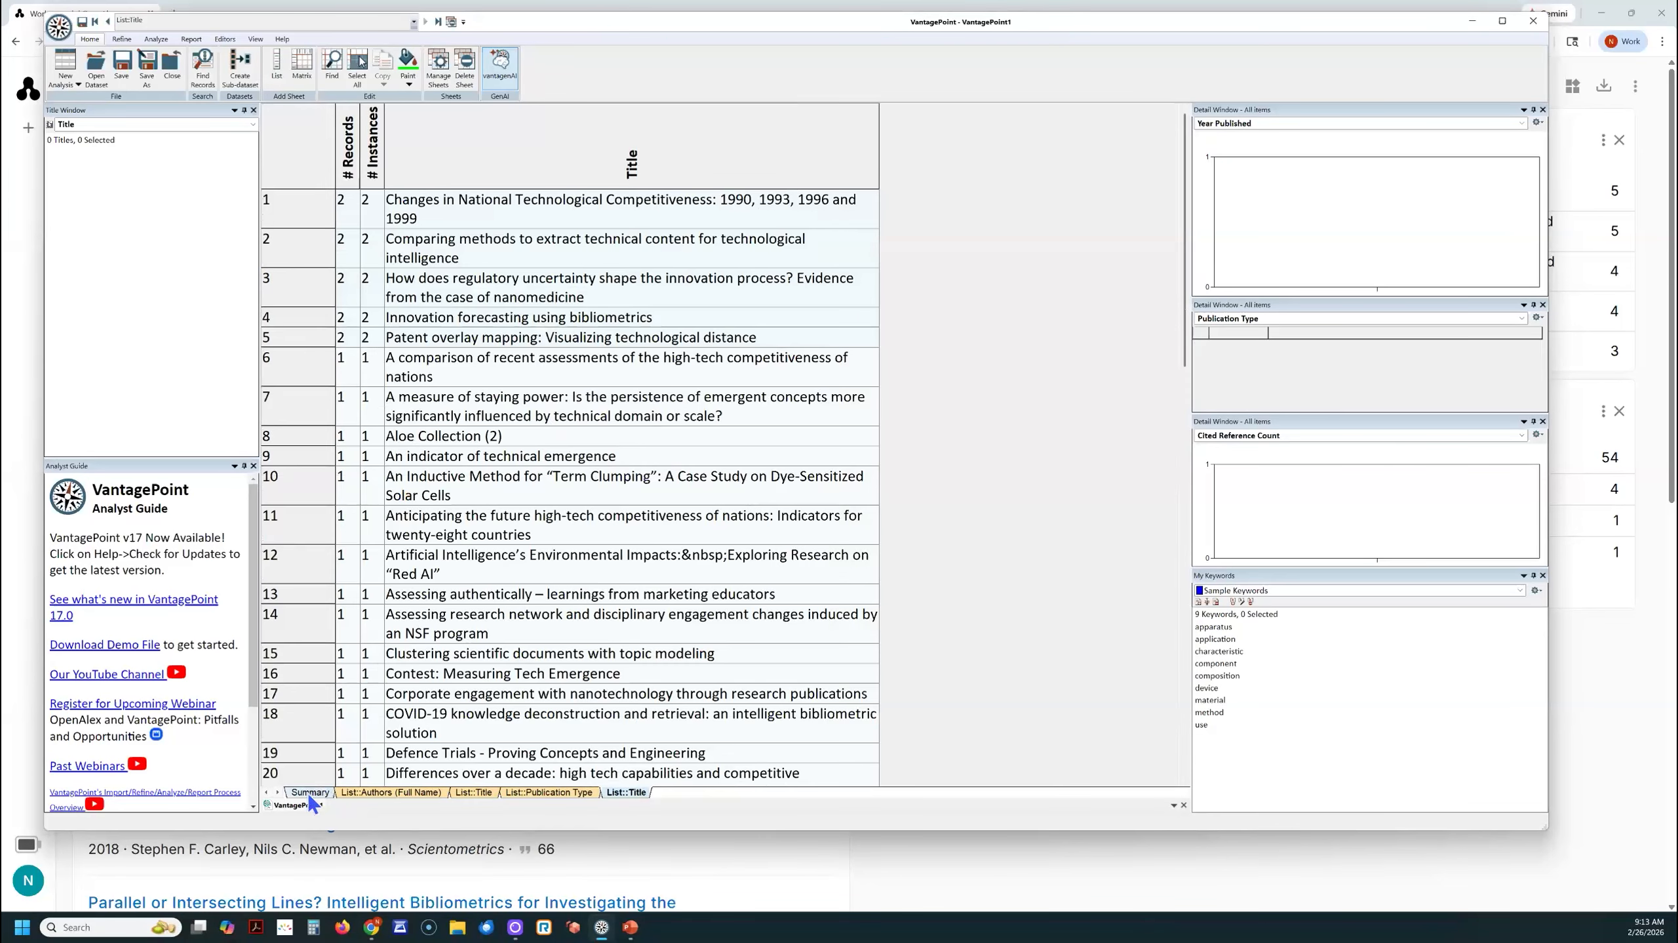
- Show the Authors (Full Name) list again and look through the co-author names
{"action": "left_click", "coordinate": [310, 793]}
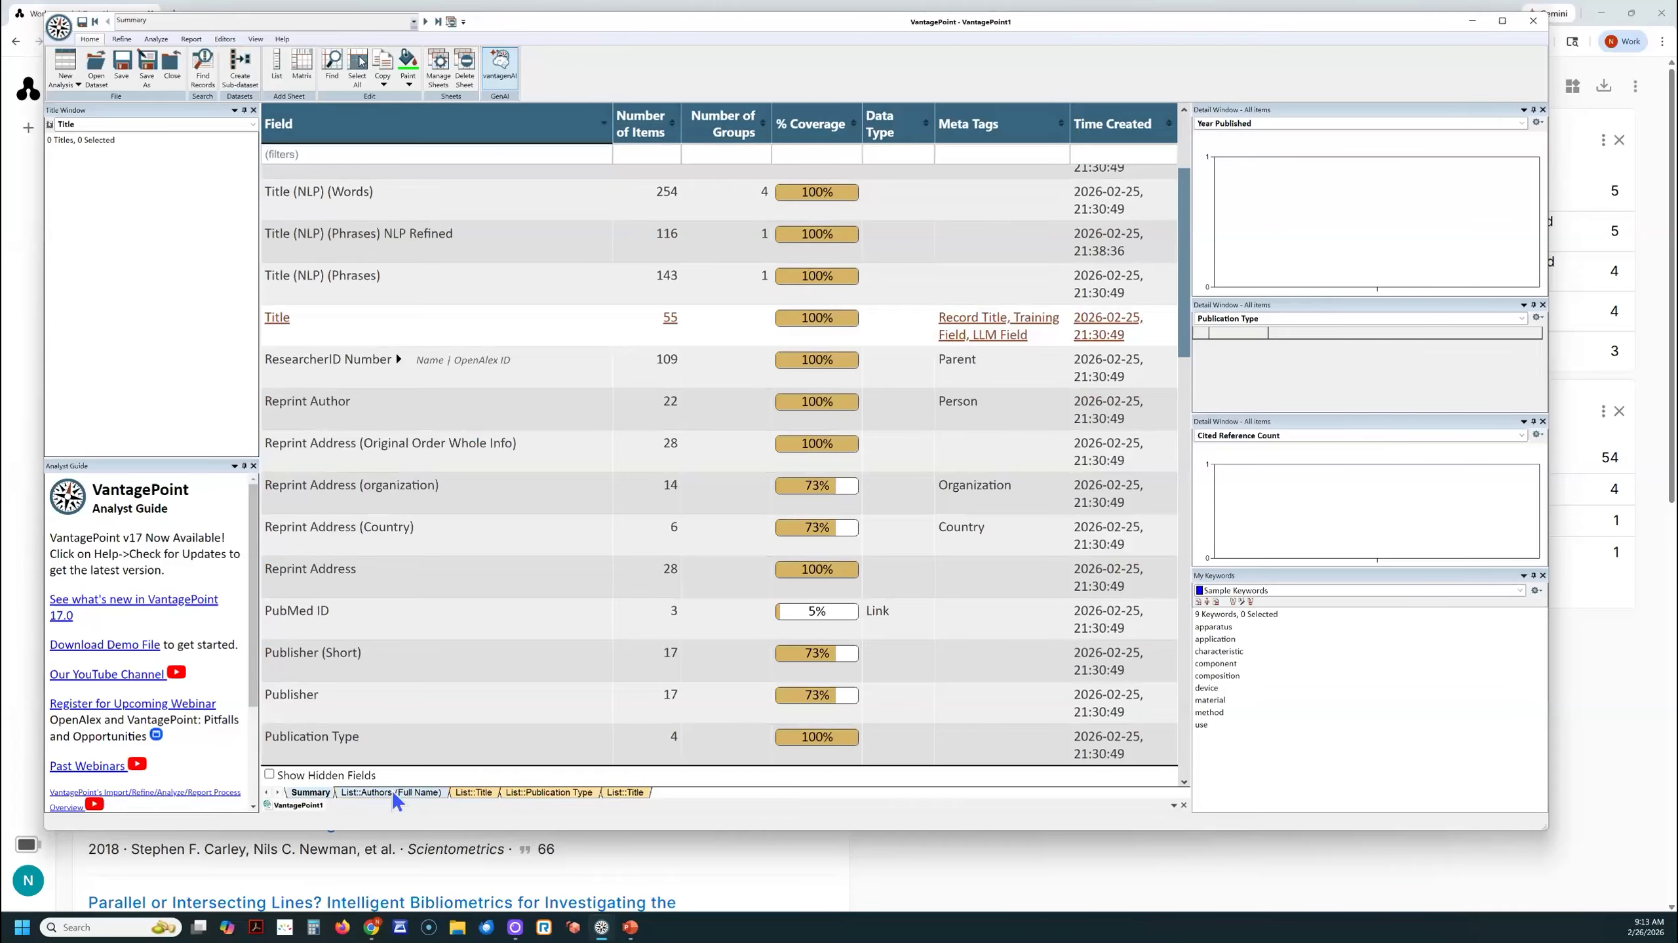
{"action": "left_click", "coordinate": [390, 794]}
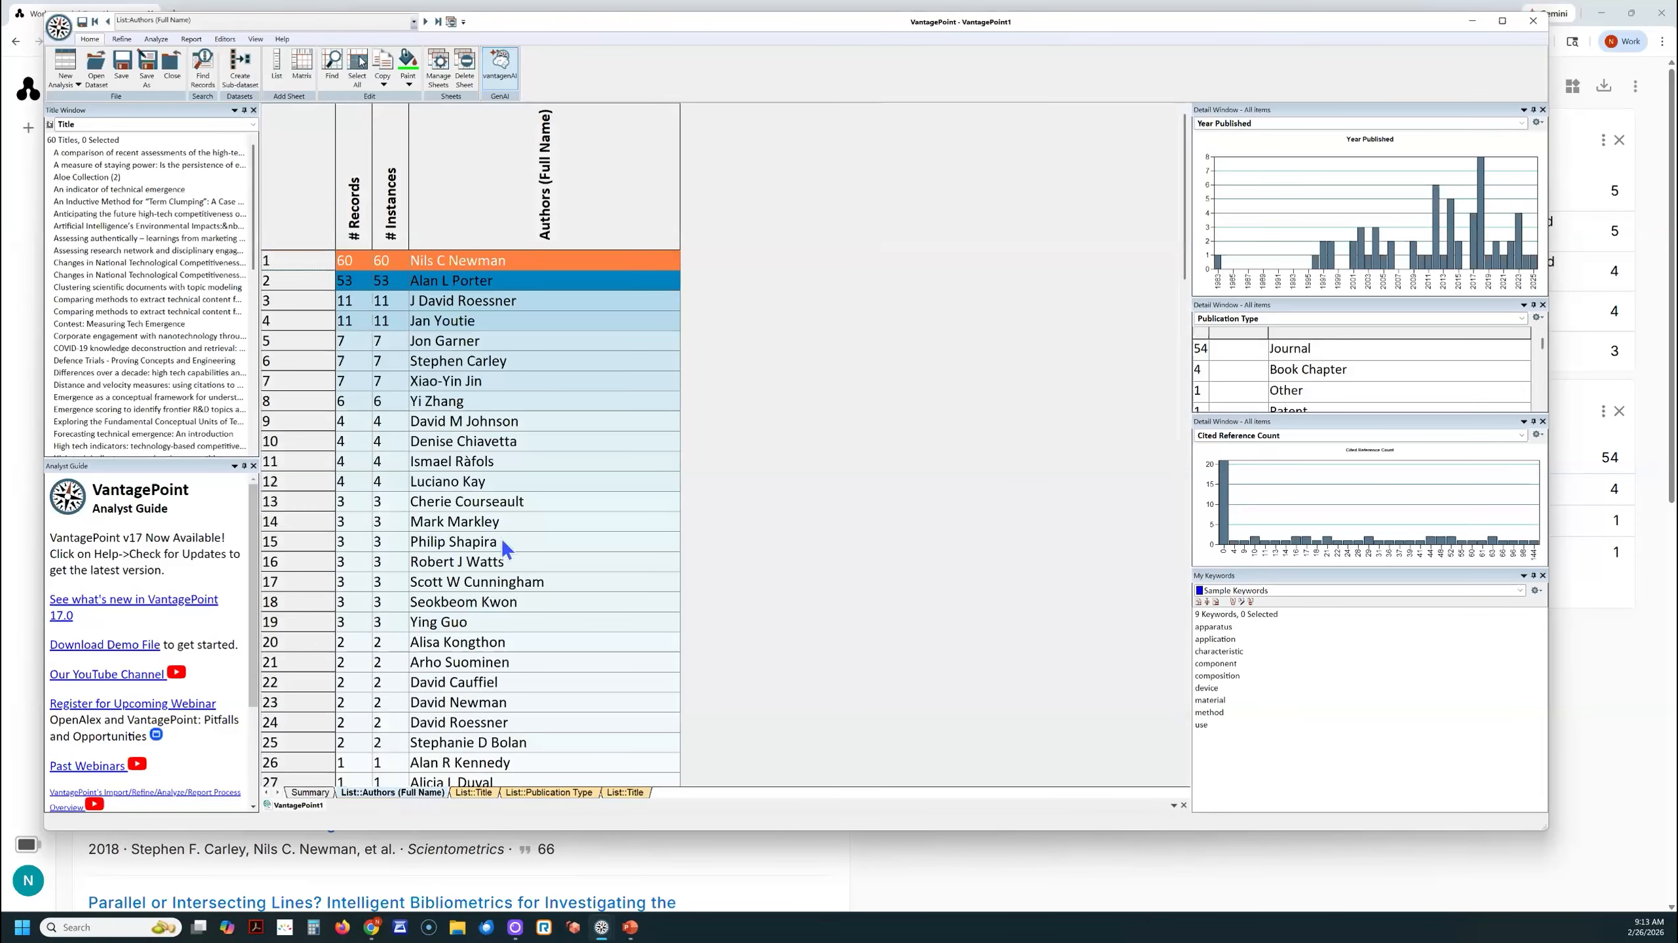
{"action": "scroll", "coordinate": [501, 544], "scroll_direction": "down", "scroll_amount": 18}
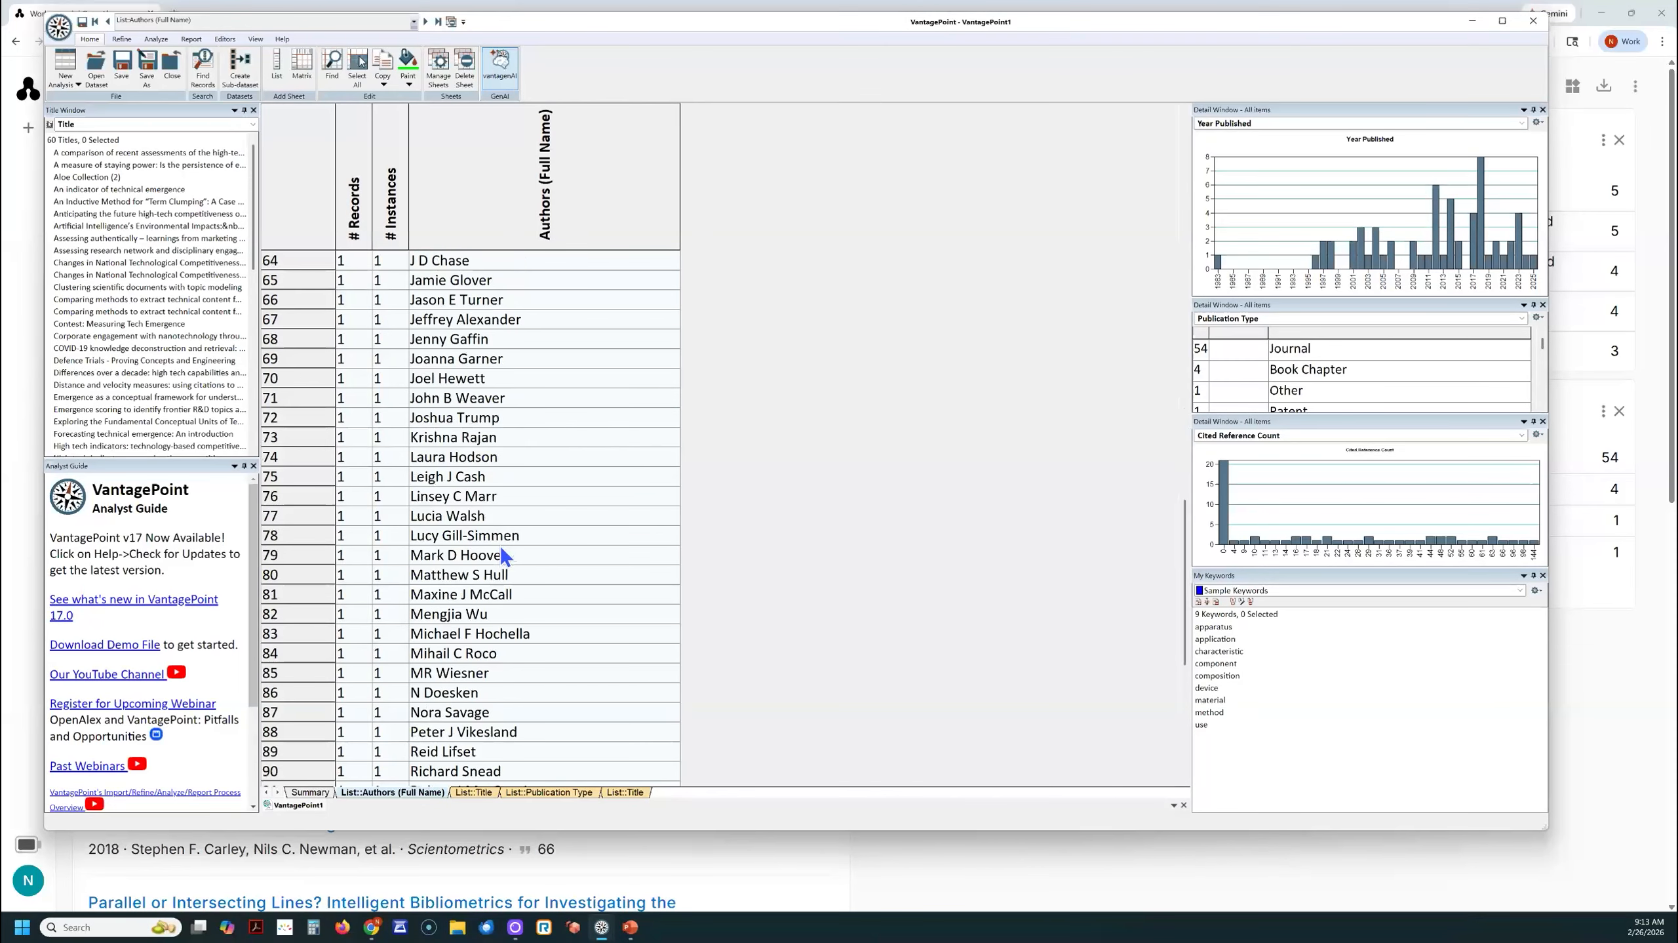
{"action": "scroll", "coordinate": [500, 550], "scroll_direction": "up", "scroll_amount": 20}
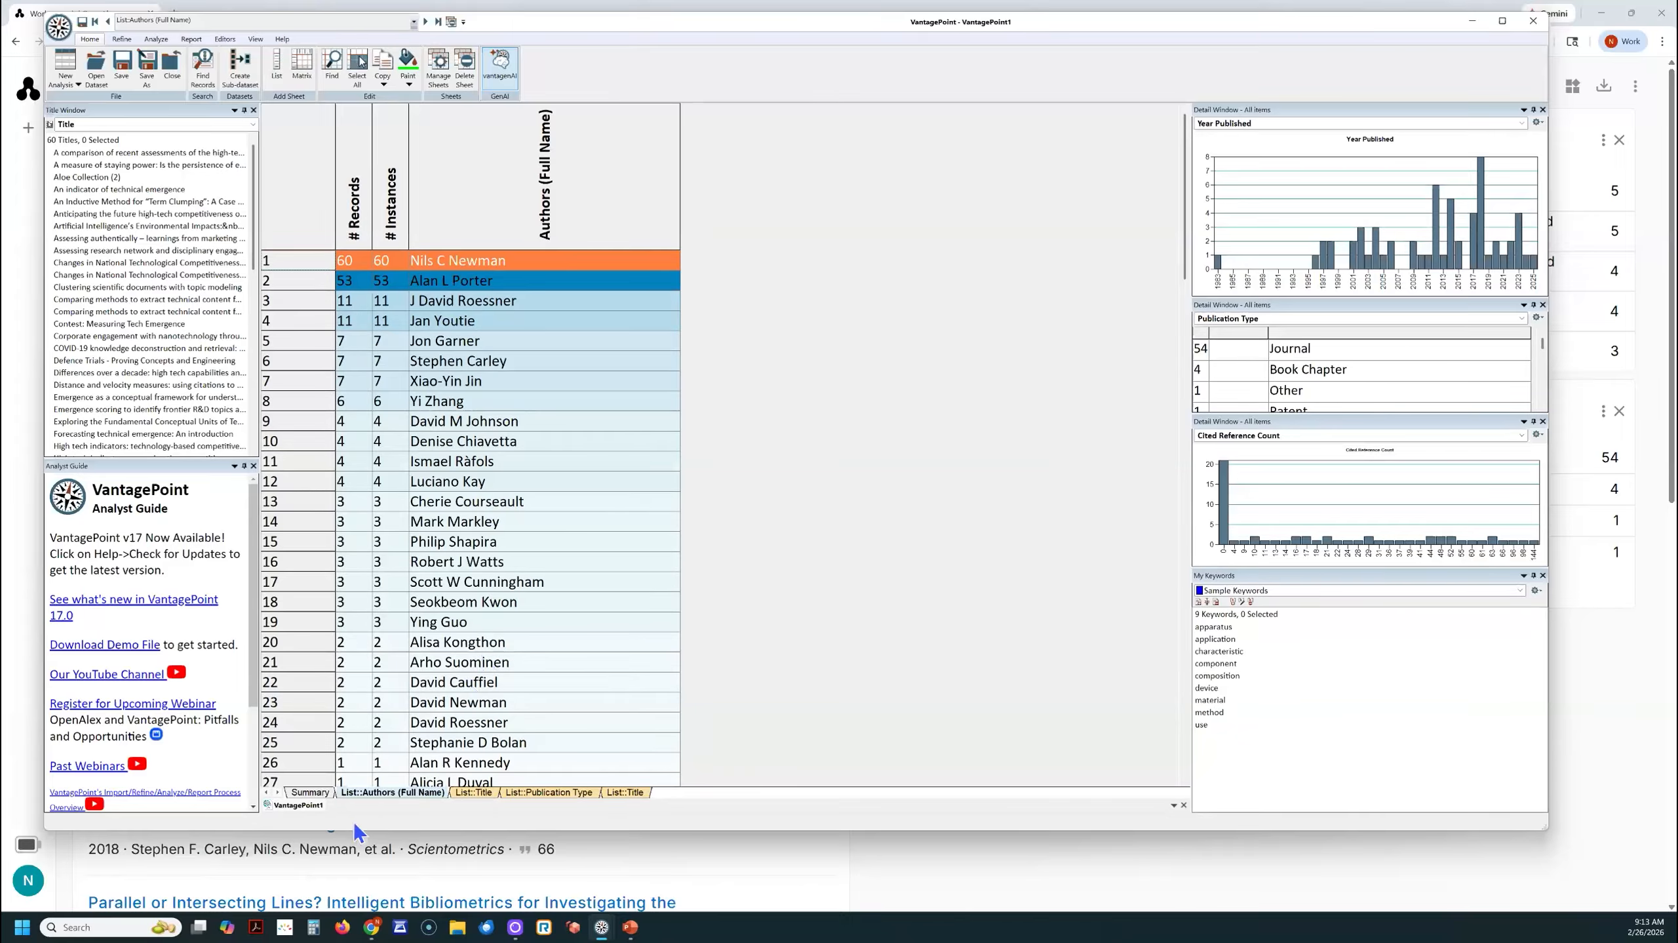
- Create a list of the Publication Name field, enlarge it, and widen the name column so each name fits on one line
{"action": "left_click", "coordinate": [300, 793]}
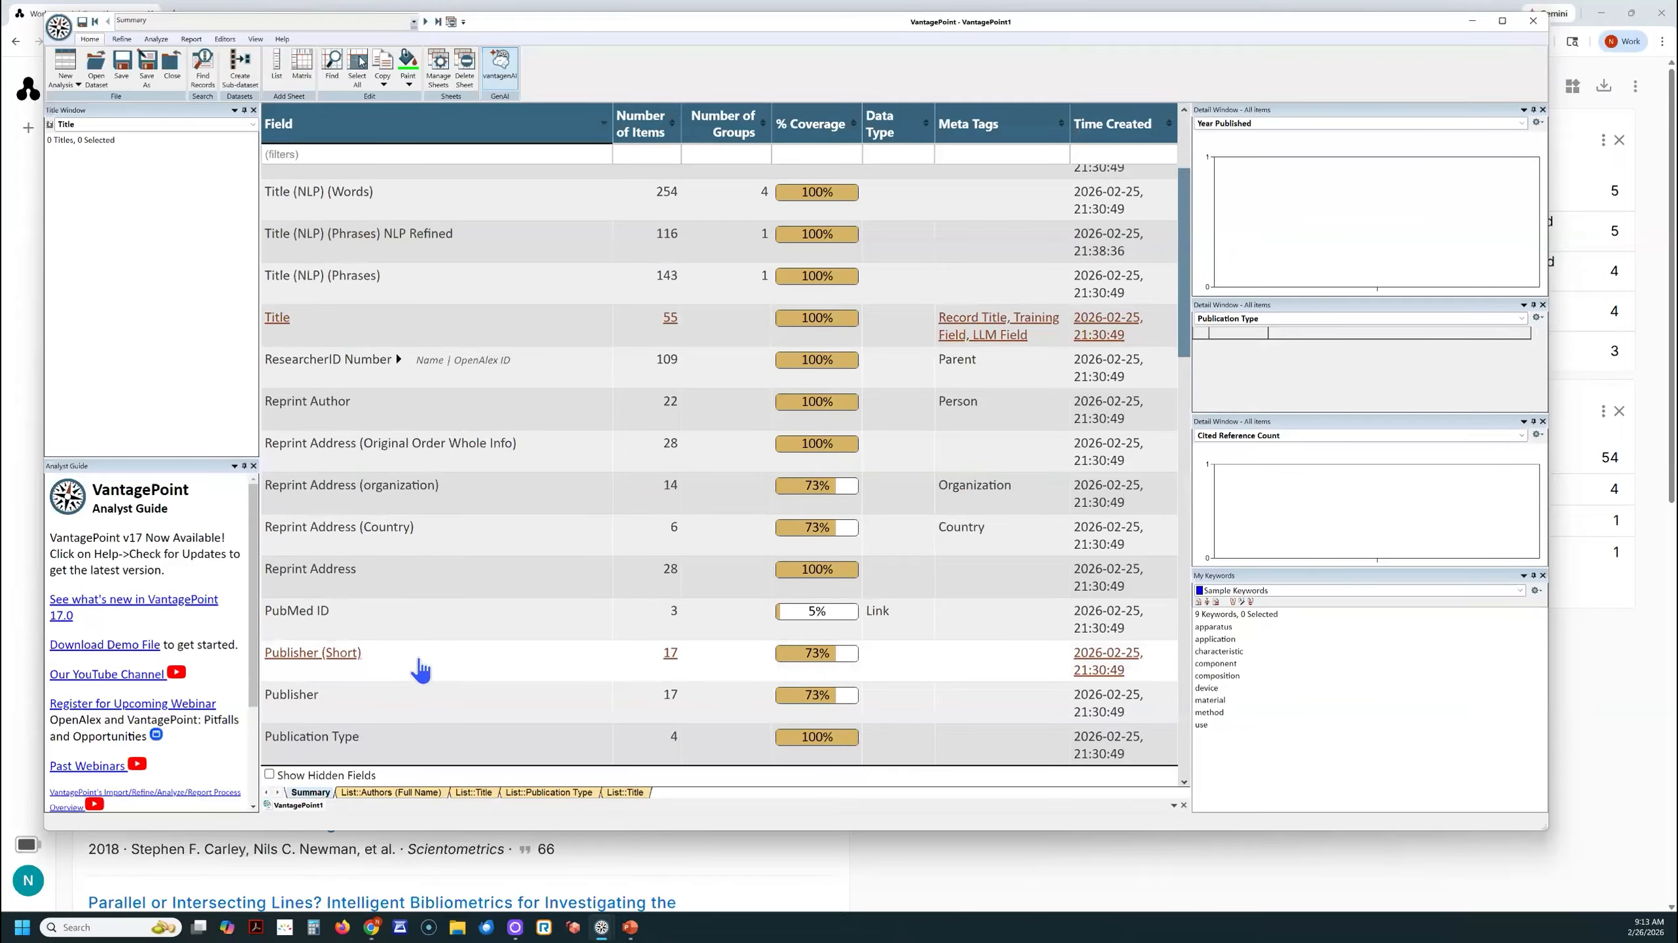
{"action": "scroll", "coordinate": [425, 669], "scroll_direction": "down", "scroll_amount": 2}
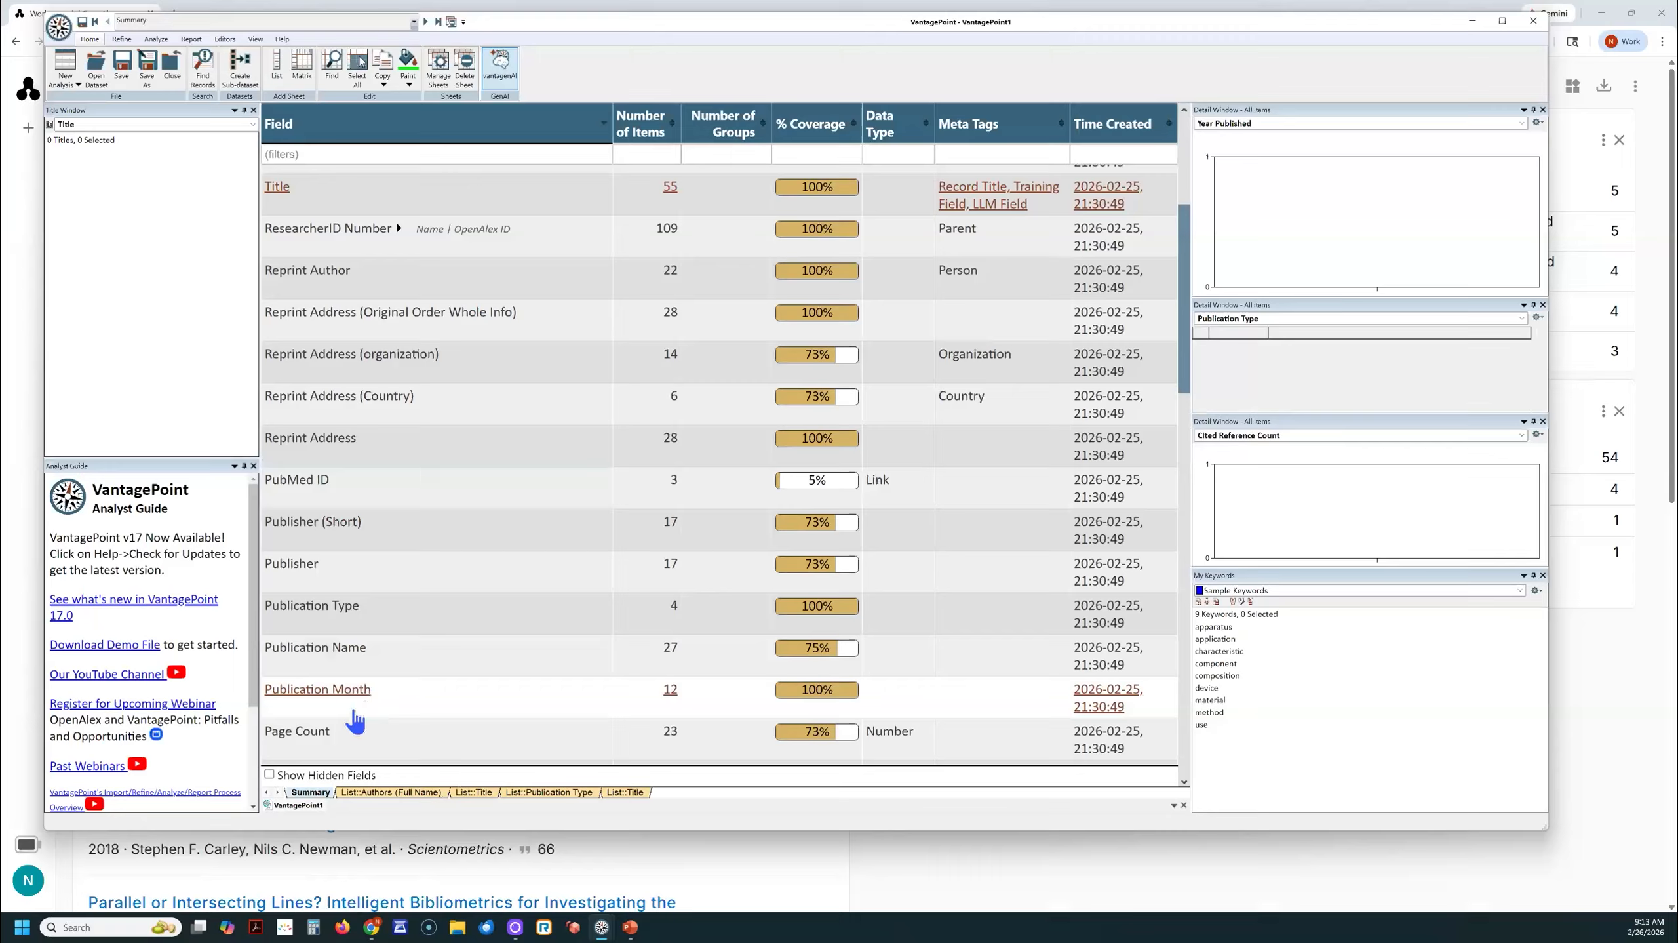
{"action": "scroll", "coordinate": [368, 723], "scroll_direction": "down", "scroll_amount": 1}
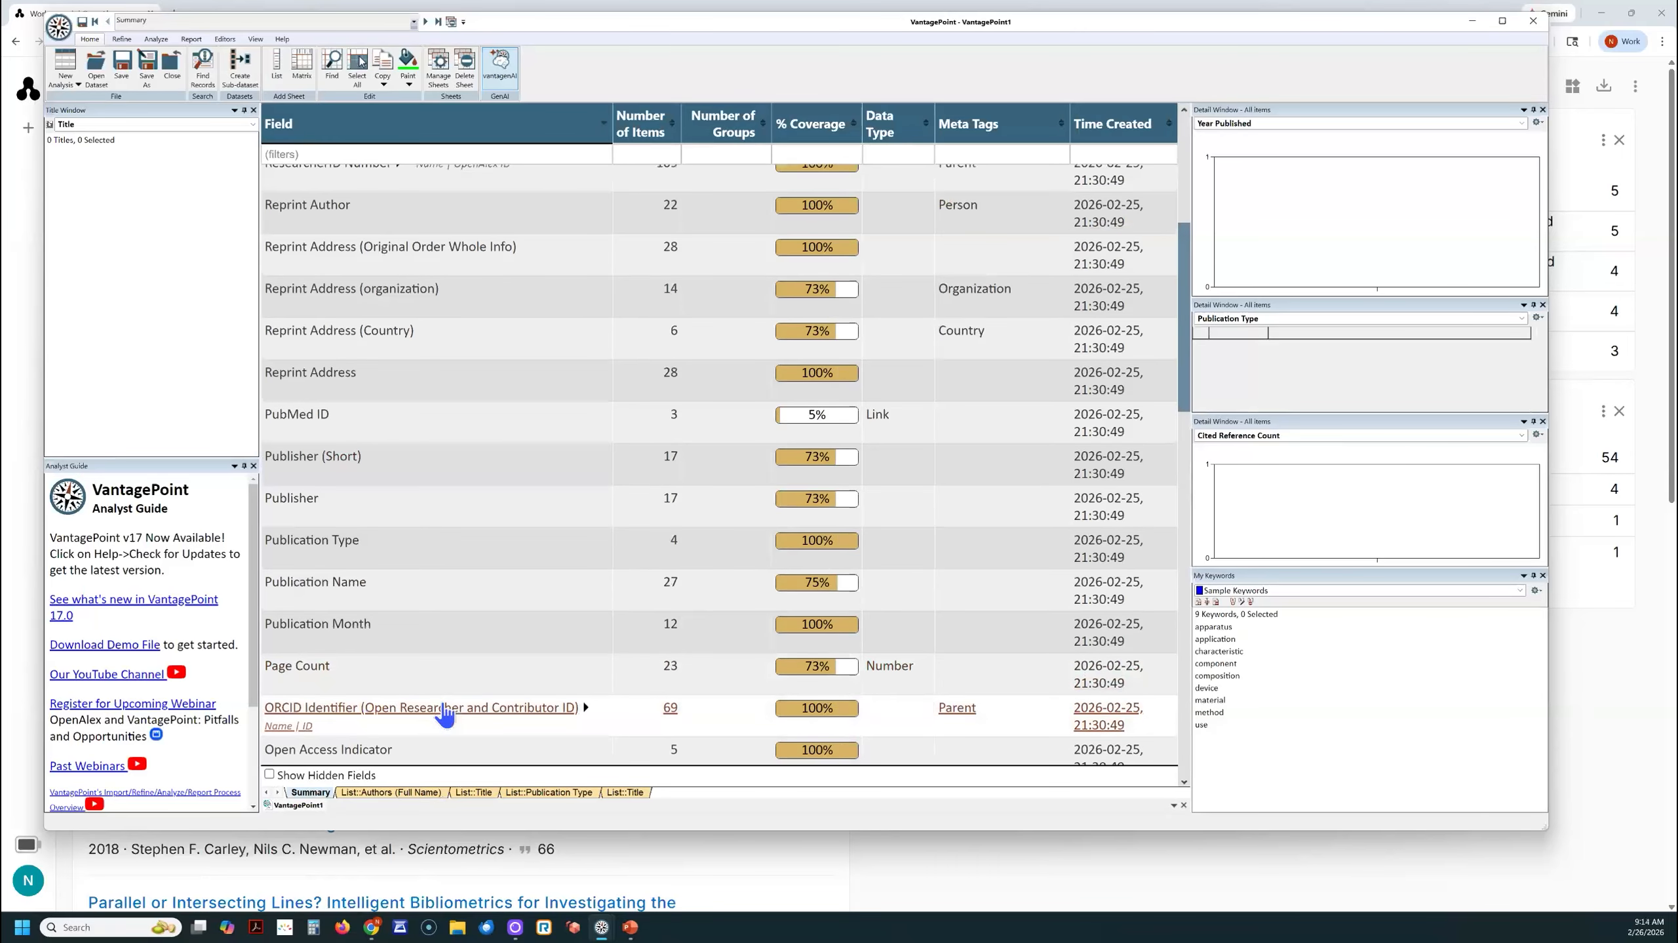
{"action": "scroll", "coordinate": [432, 702], "scroll_direction": "up", "scroll_amount": 1}
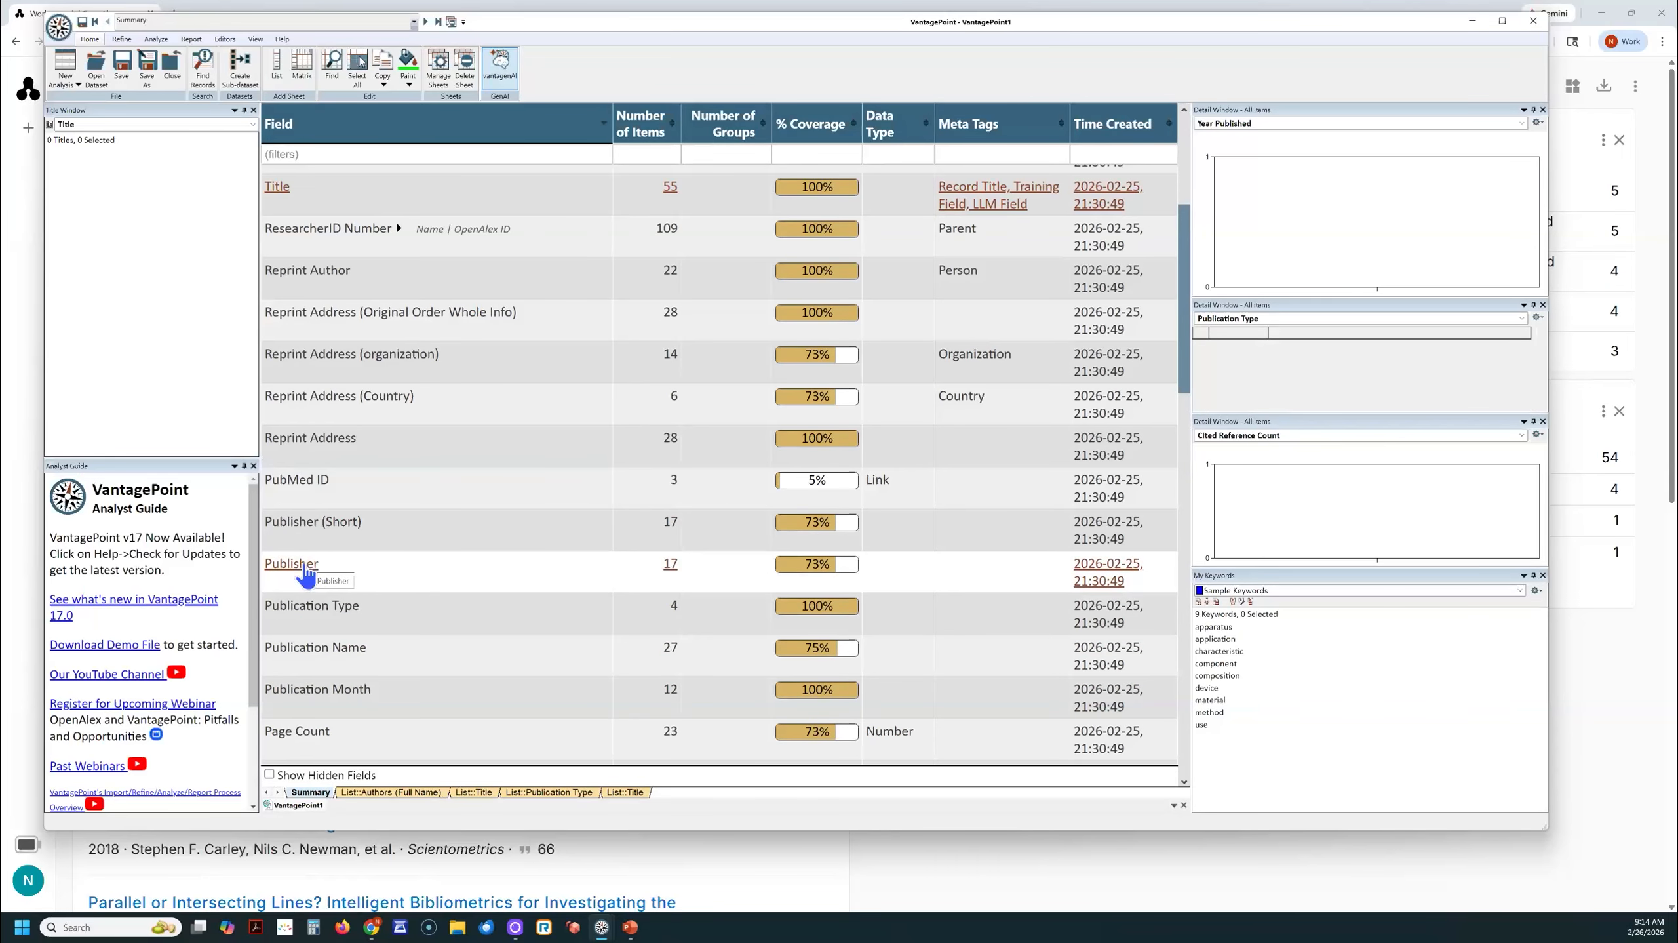
{"action": "left_click", "coordinate": [299, 649]}
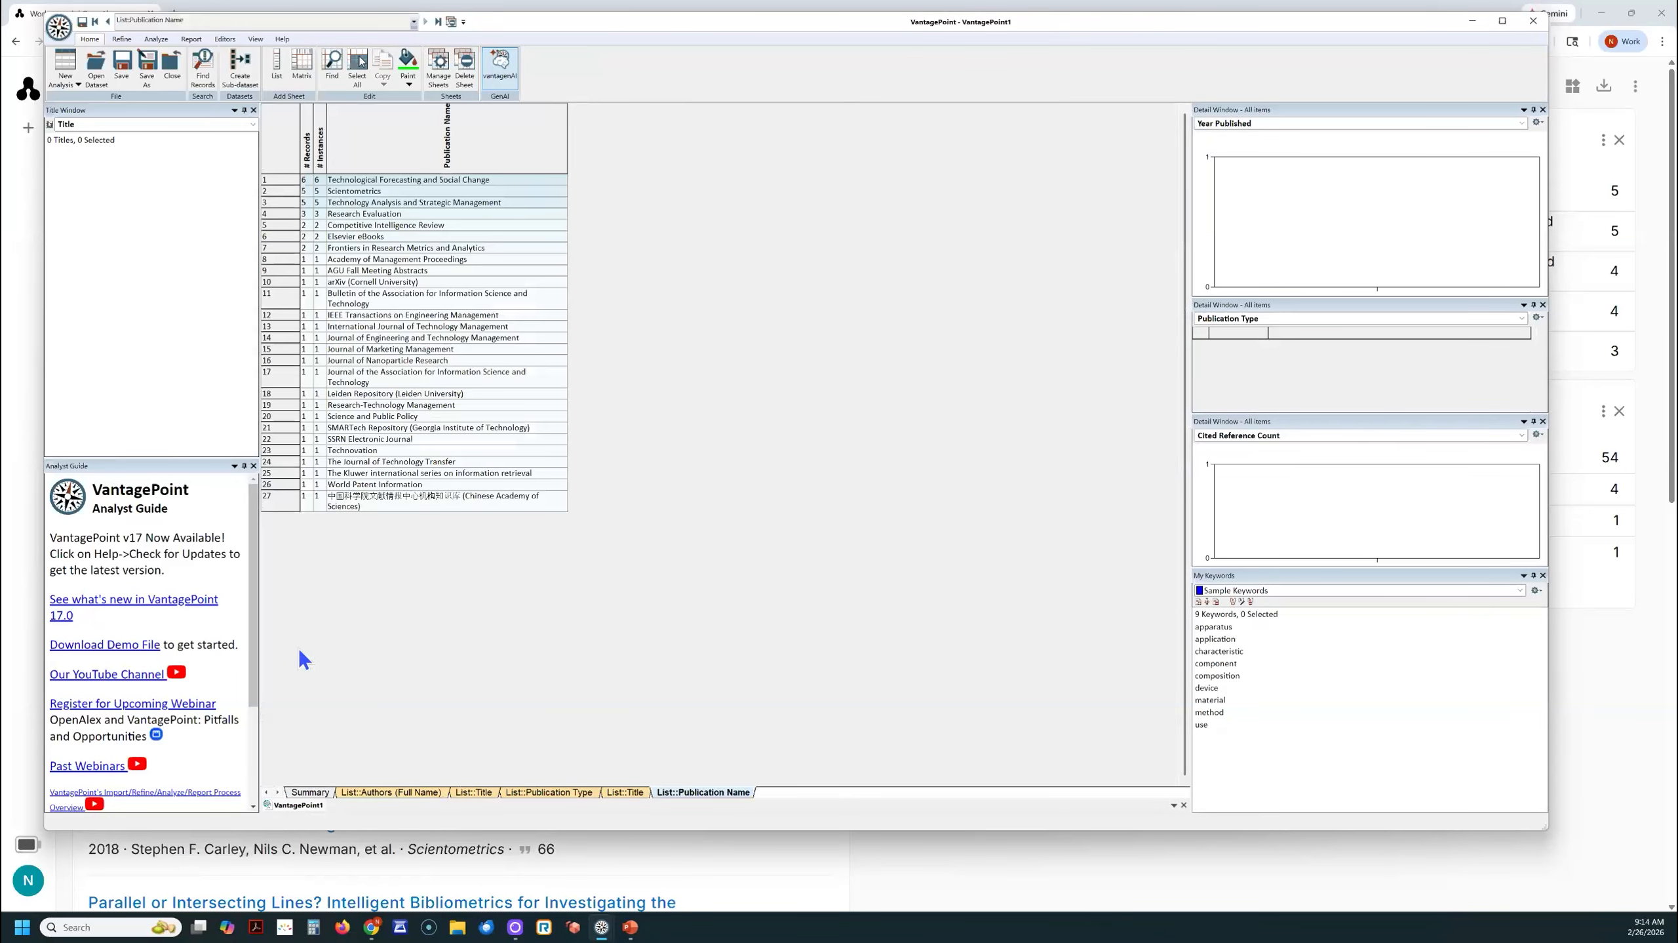
{"action": "scroll", "coordinate": [520, 485], "scroll_direction": "up", "scroll_amount": 3, "text": "ctrl"}
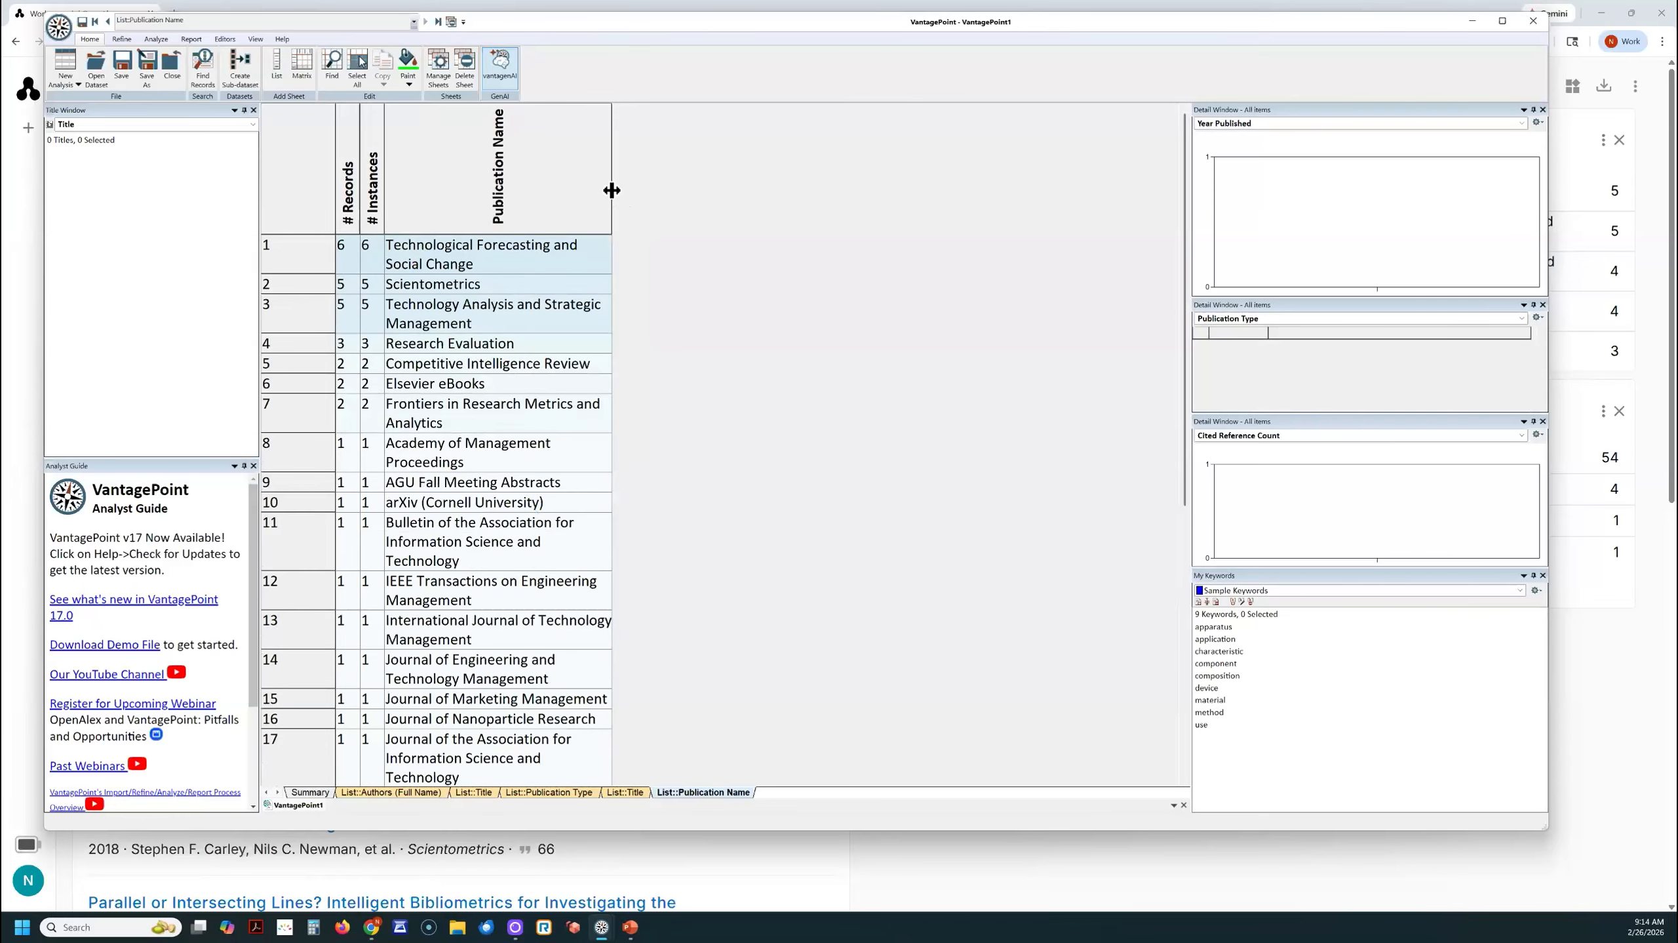
{"action": "left_click_drag", "start_coordinate": [612, 191], "coordinate": [1023, 210]}
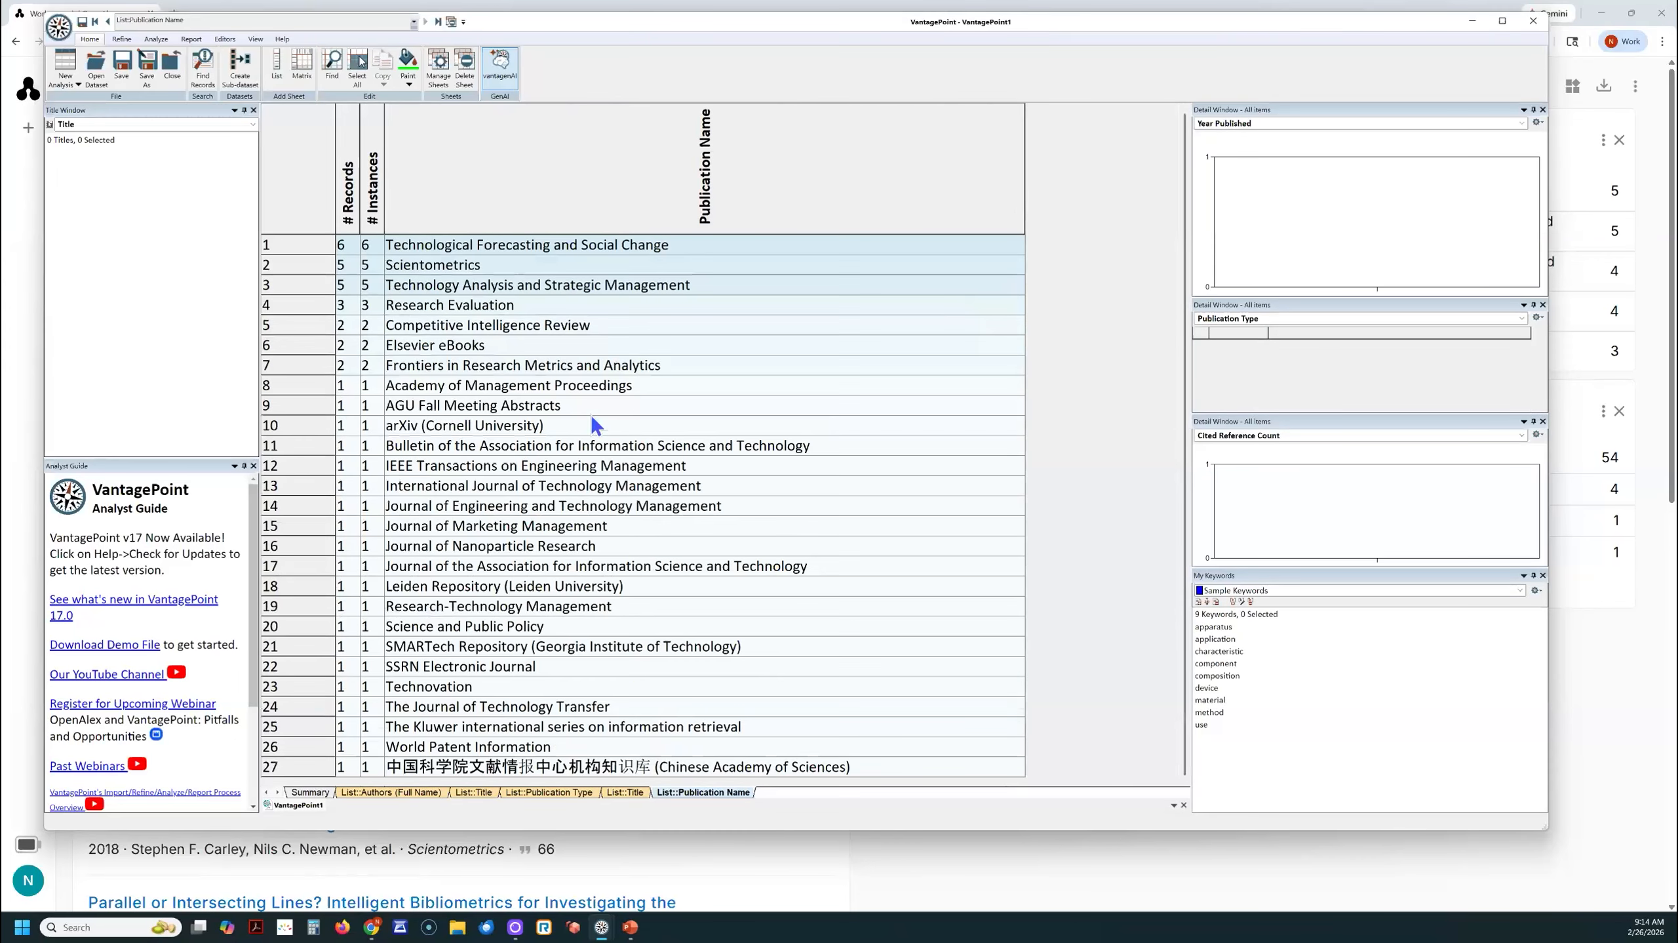
- Examine the record "Rain gauges everywhere -- Are there limits to public participation?" under AGU Fall Meeting Abstracts, and dismiss the record view
{"action": "left_click", "coordinate": [456, 410]}
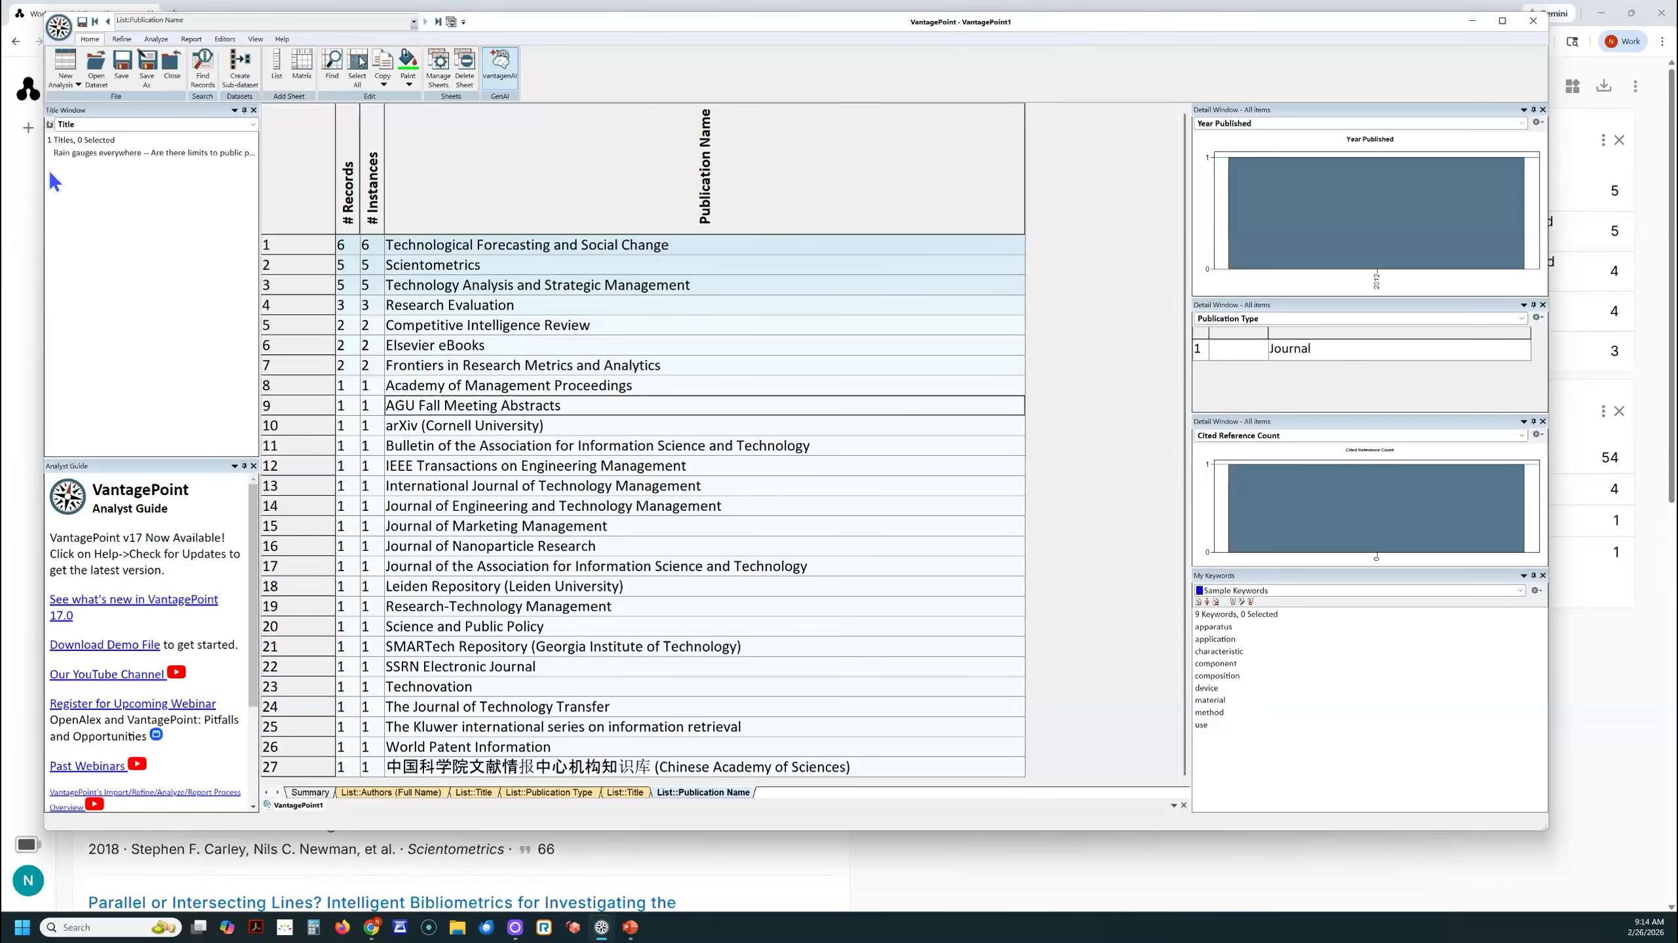
{"action": "left_click", "coordinate": [118, 152]}
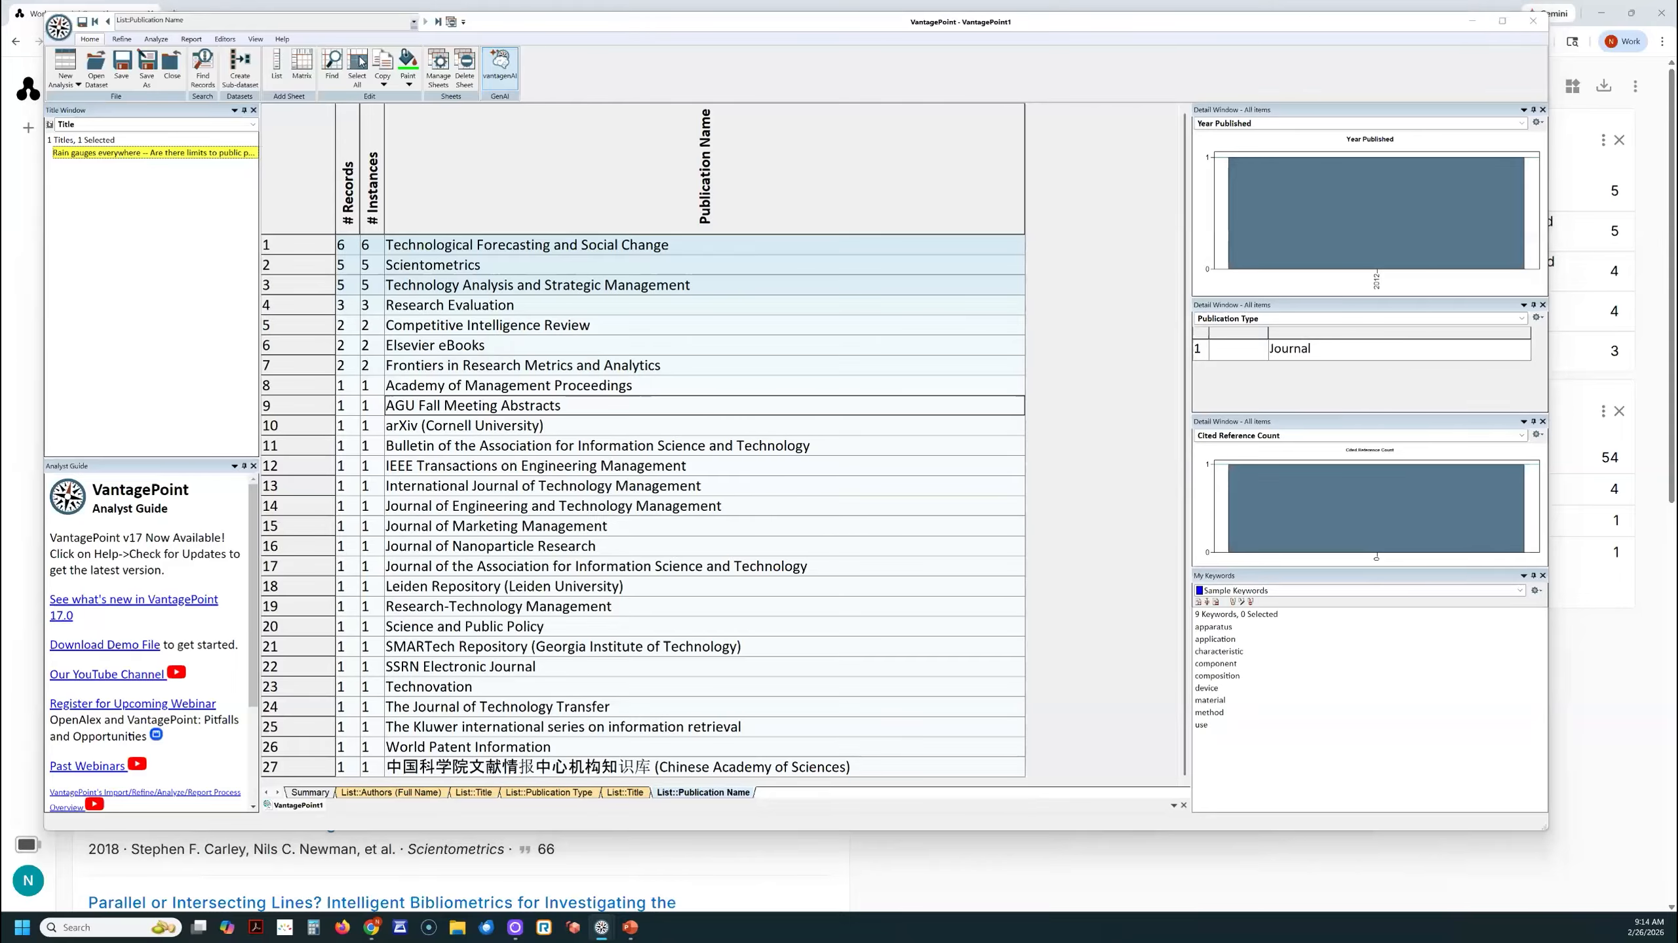
{"action": "left_click_drag", "start_coordinate": [0, 176], "coordinate": [561, 176]}
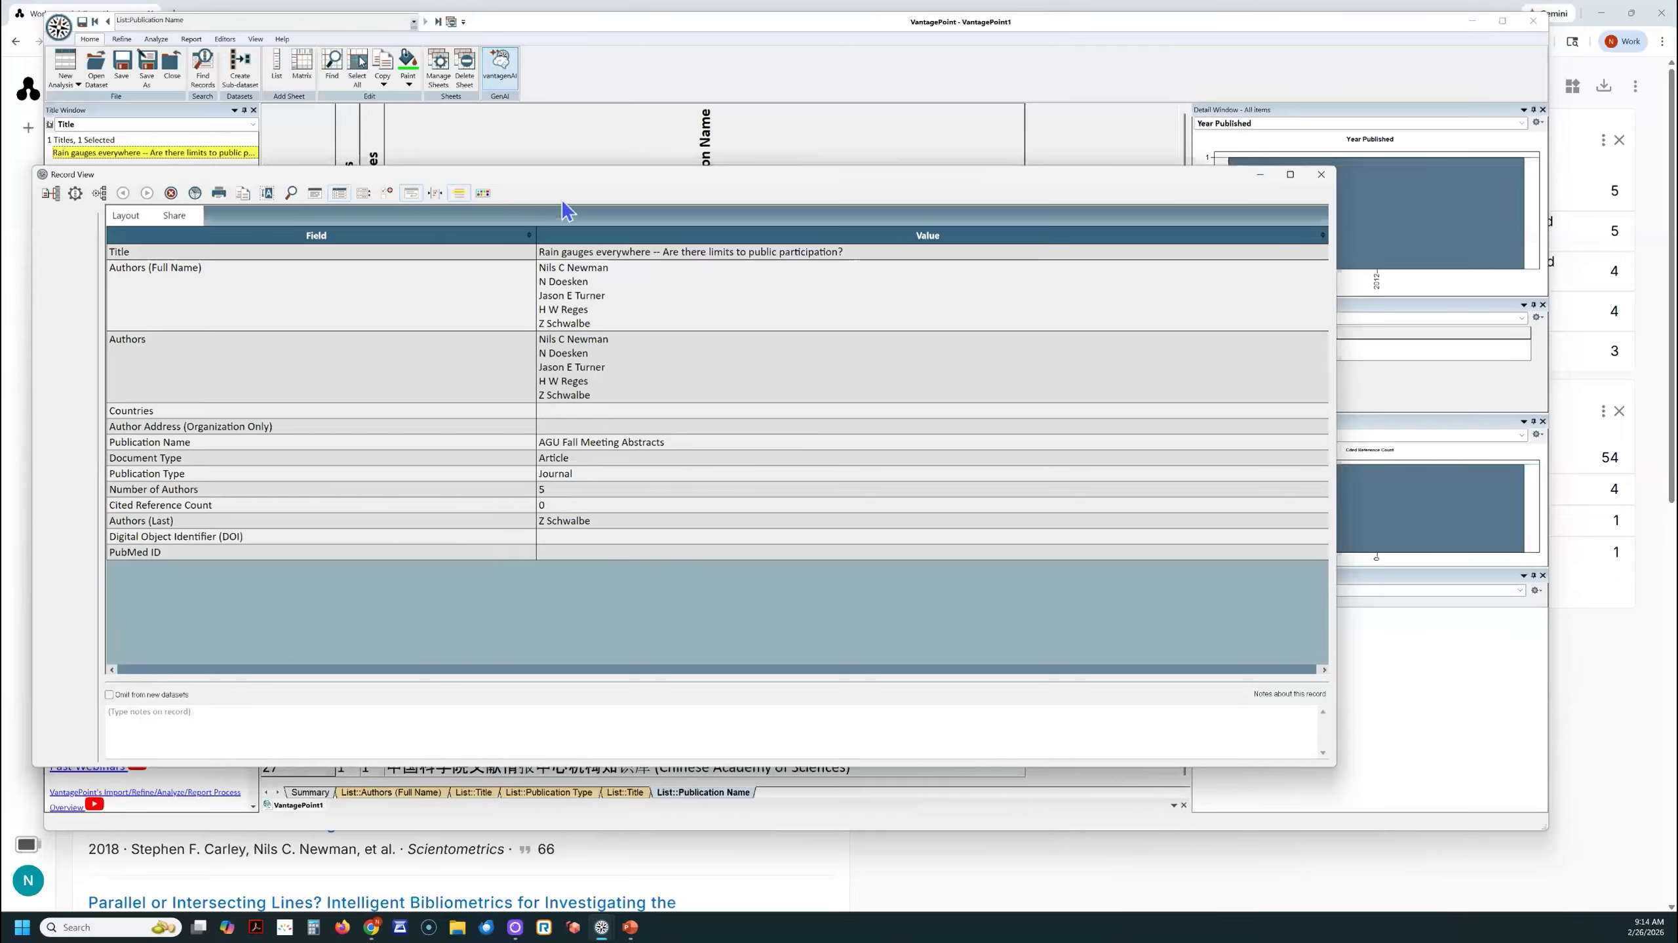
{"action": "key", "text": "Escape"}
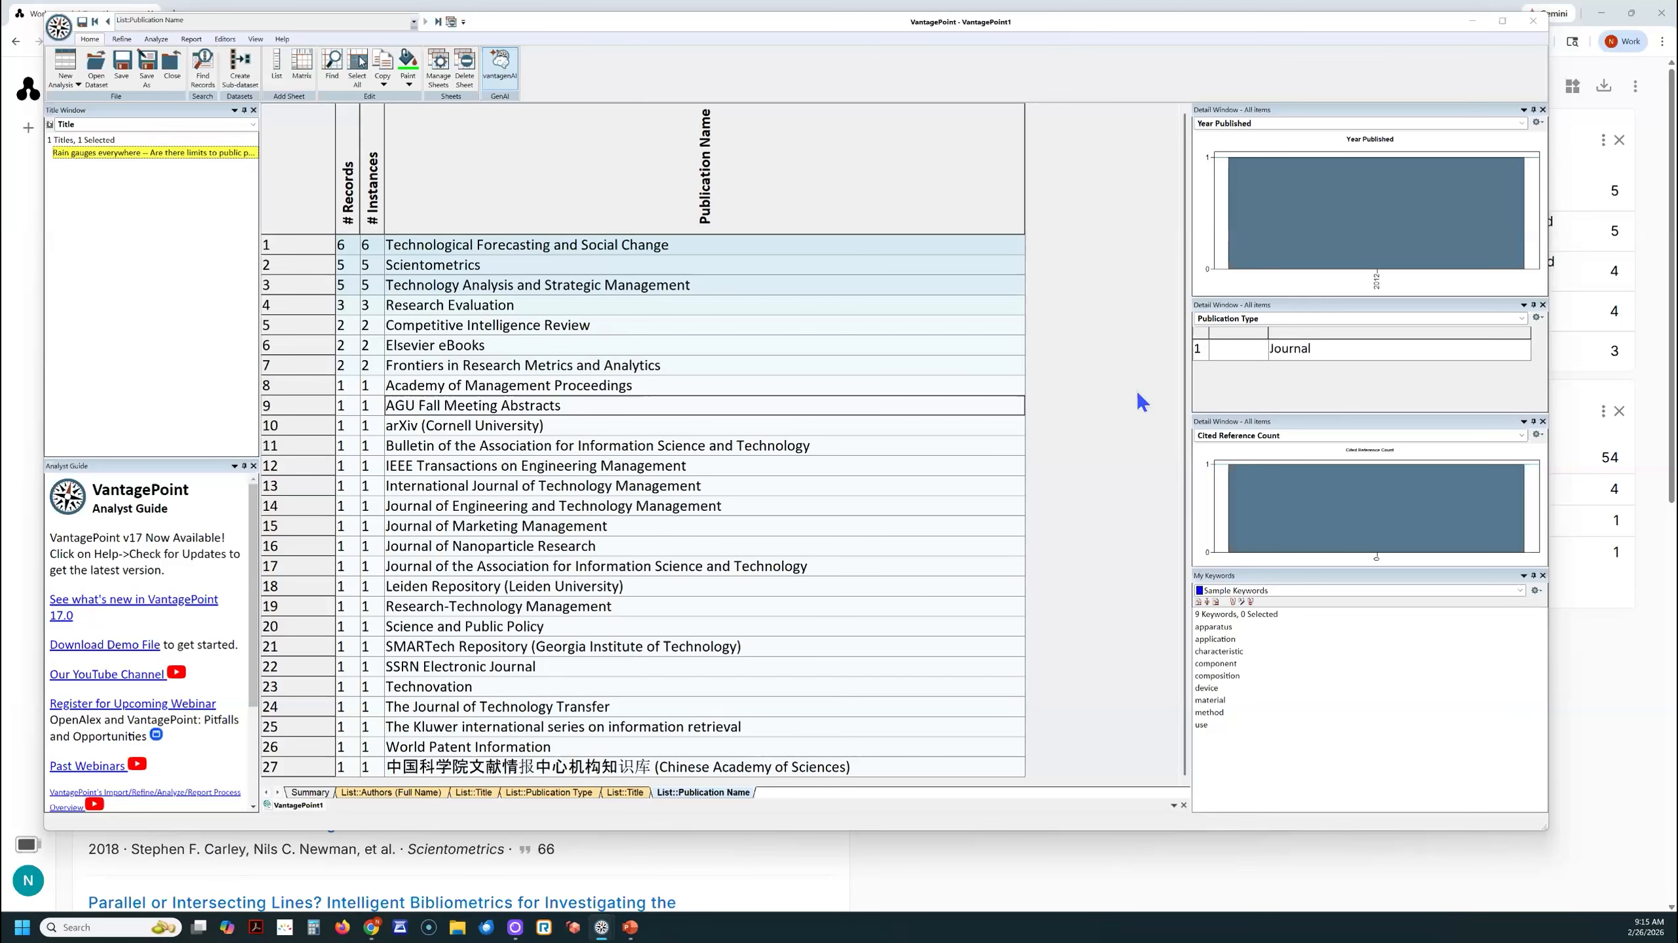
- Create a list of the Year Published field from the Summary sheet and select all of its entries
{"action": "left_click", "coordinate": [323, 790]}
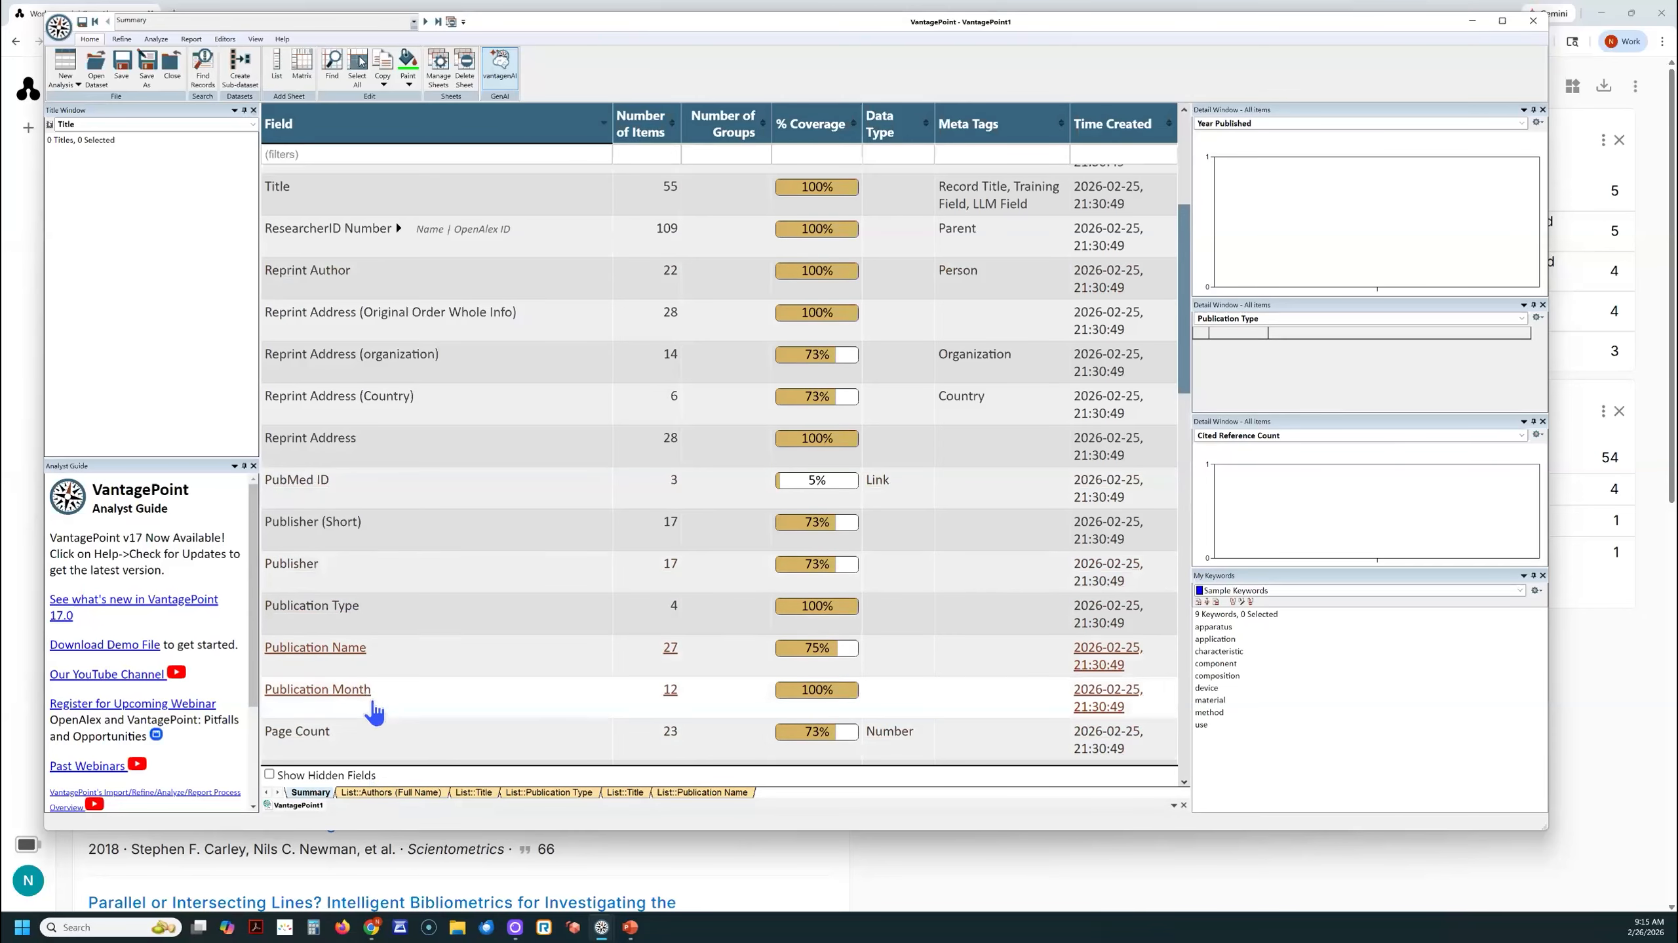
{"action": "scroll", "coordinate": [374, 692], "scroll_direction": "up", "scroll_amount": 5}
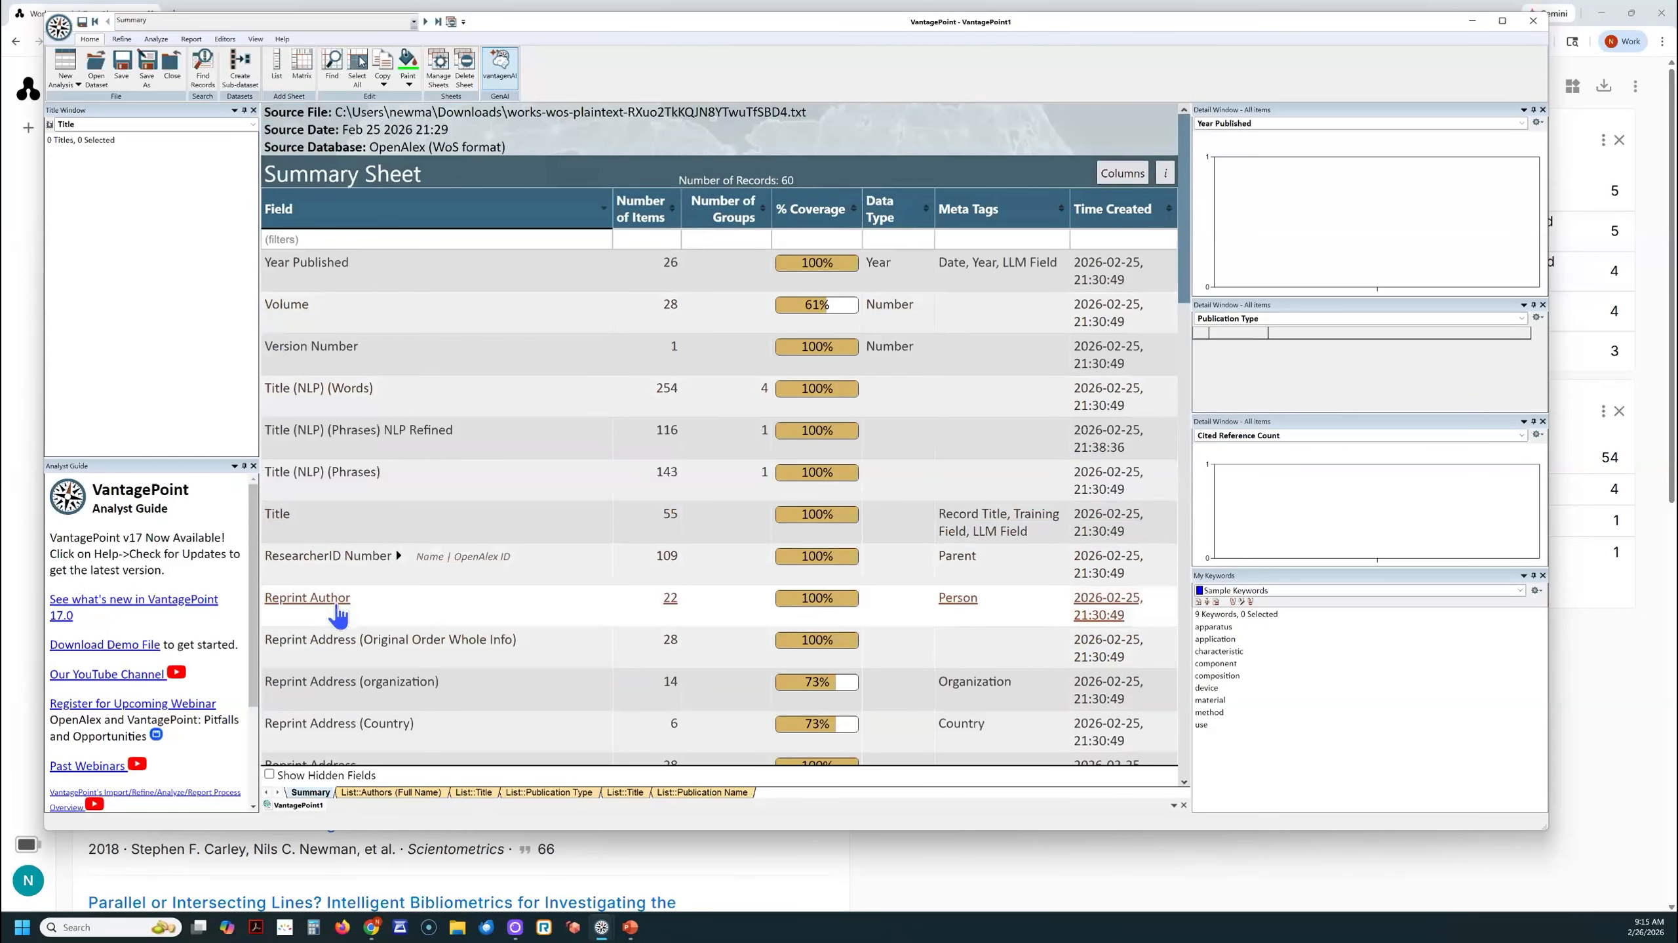
{"action": "scroll", "coordinate": [342, 599], "scroll_direction": "down", "scroll_amount": 1}
{"action": "scroll", "coordinate": [341, 599], "scroll_direction": "down", "scroll_amount": 3}
{"action": "scroll", "coordinate": [341, 599], "scroll_direction": "up", "scroll_amount": 5}
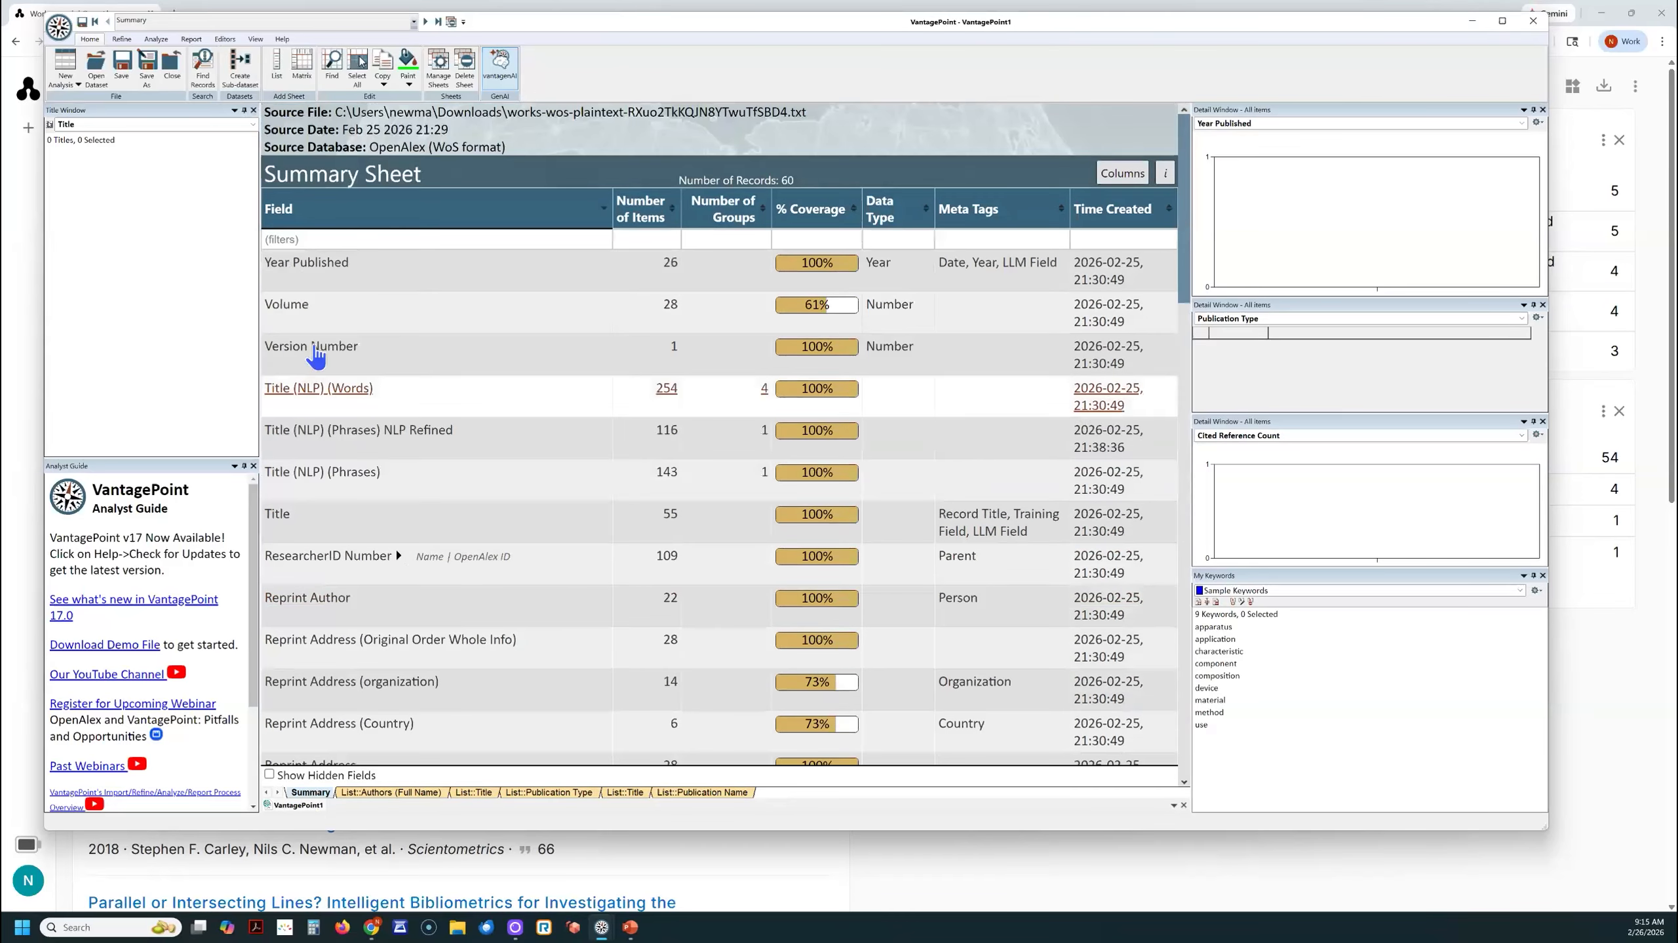
{"action": "left_click", "coordinate": [318, 365]}
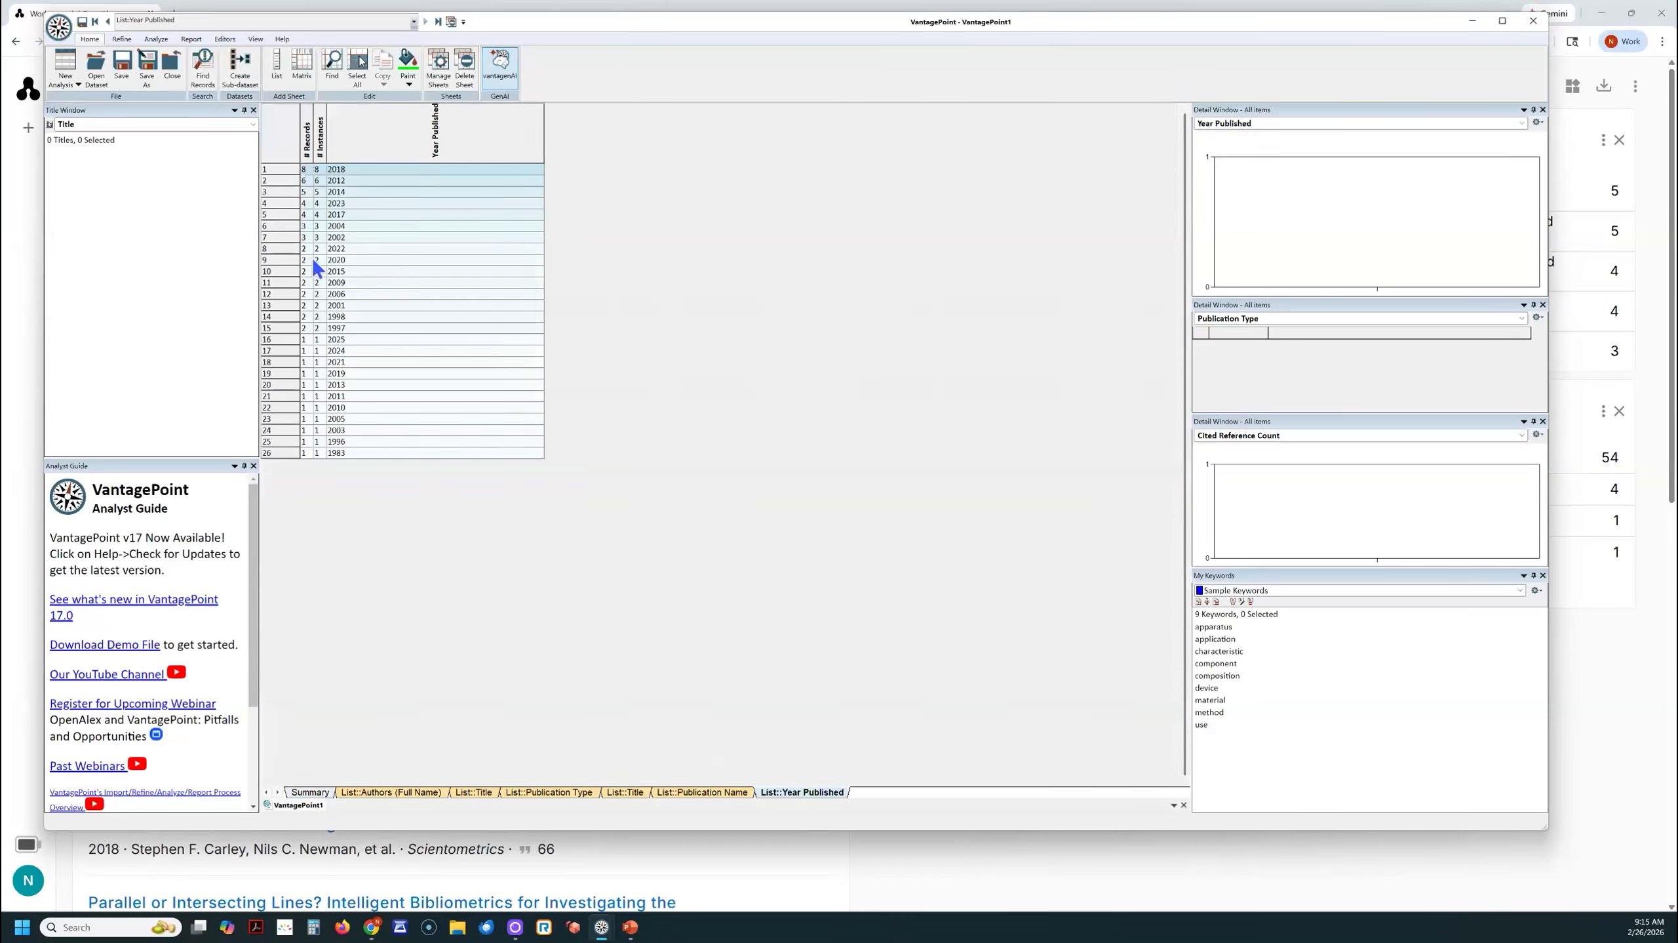
{"action": "left_click", "coordinate": [365, 125]}
{"action": "left_click", "coordinate": [303, 125]}
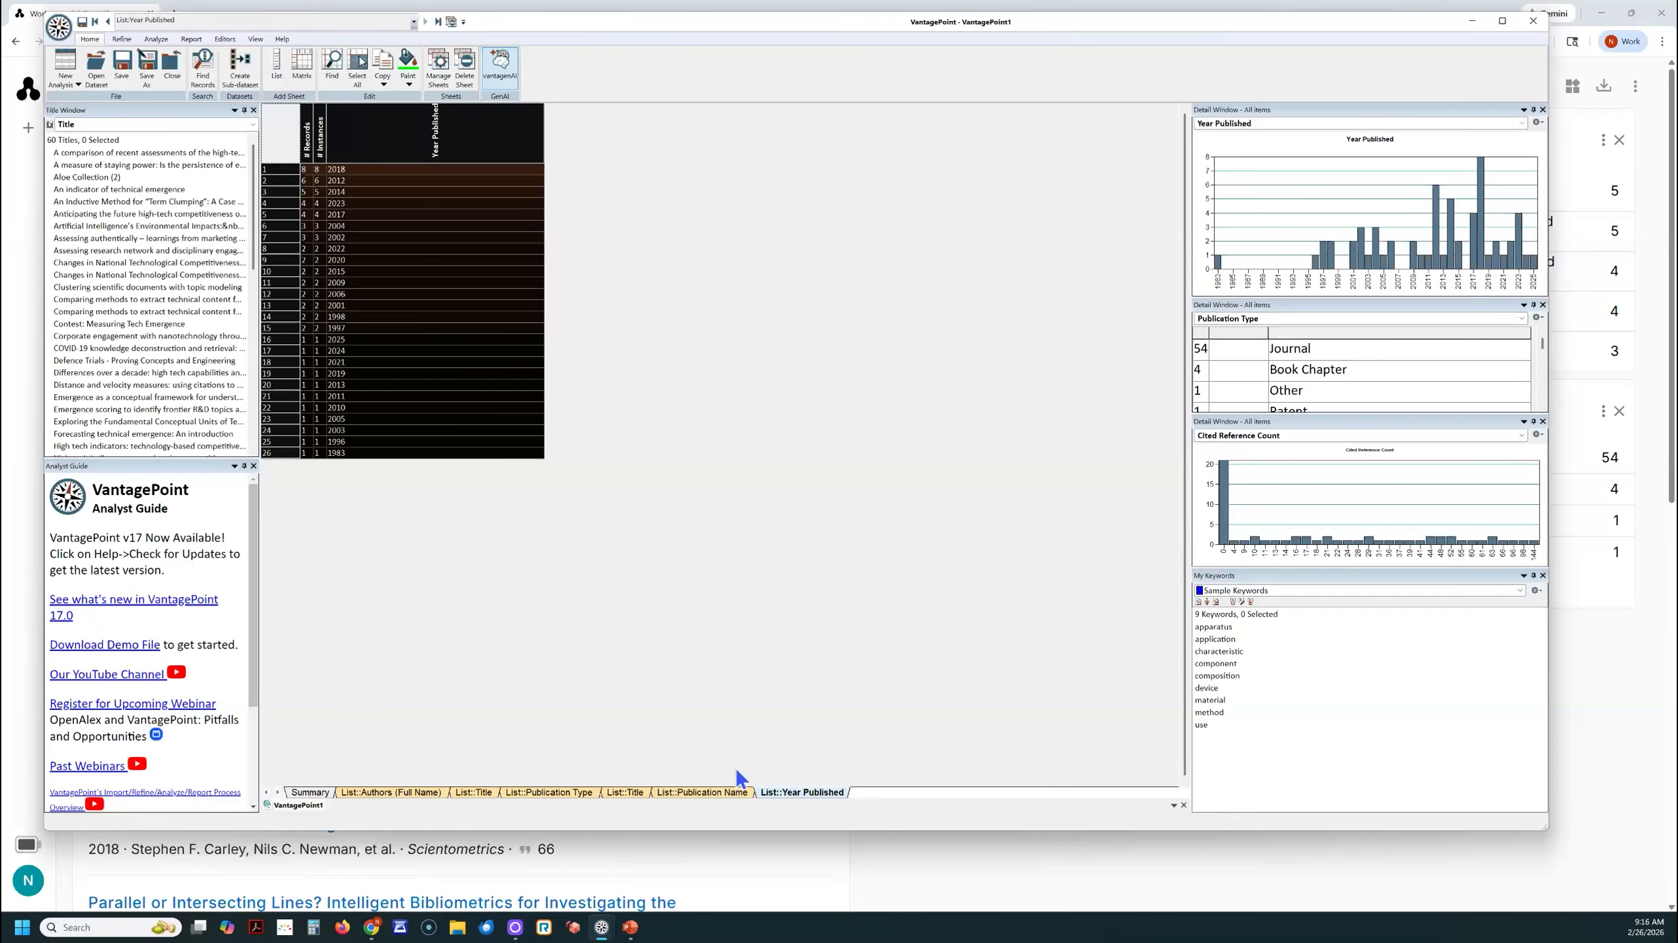
- Return to the Summary sheet and look through the imported fields and their coverage
{"action": "left_click", "coordinate": [310, 792]}
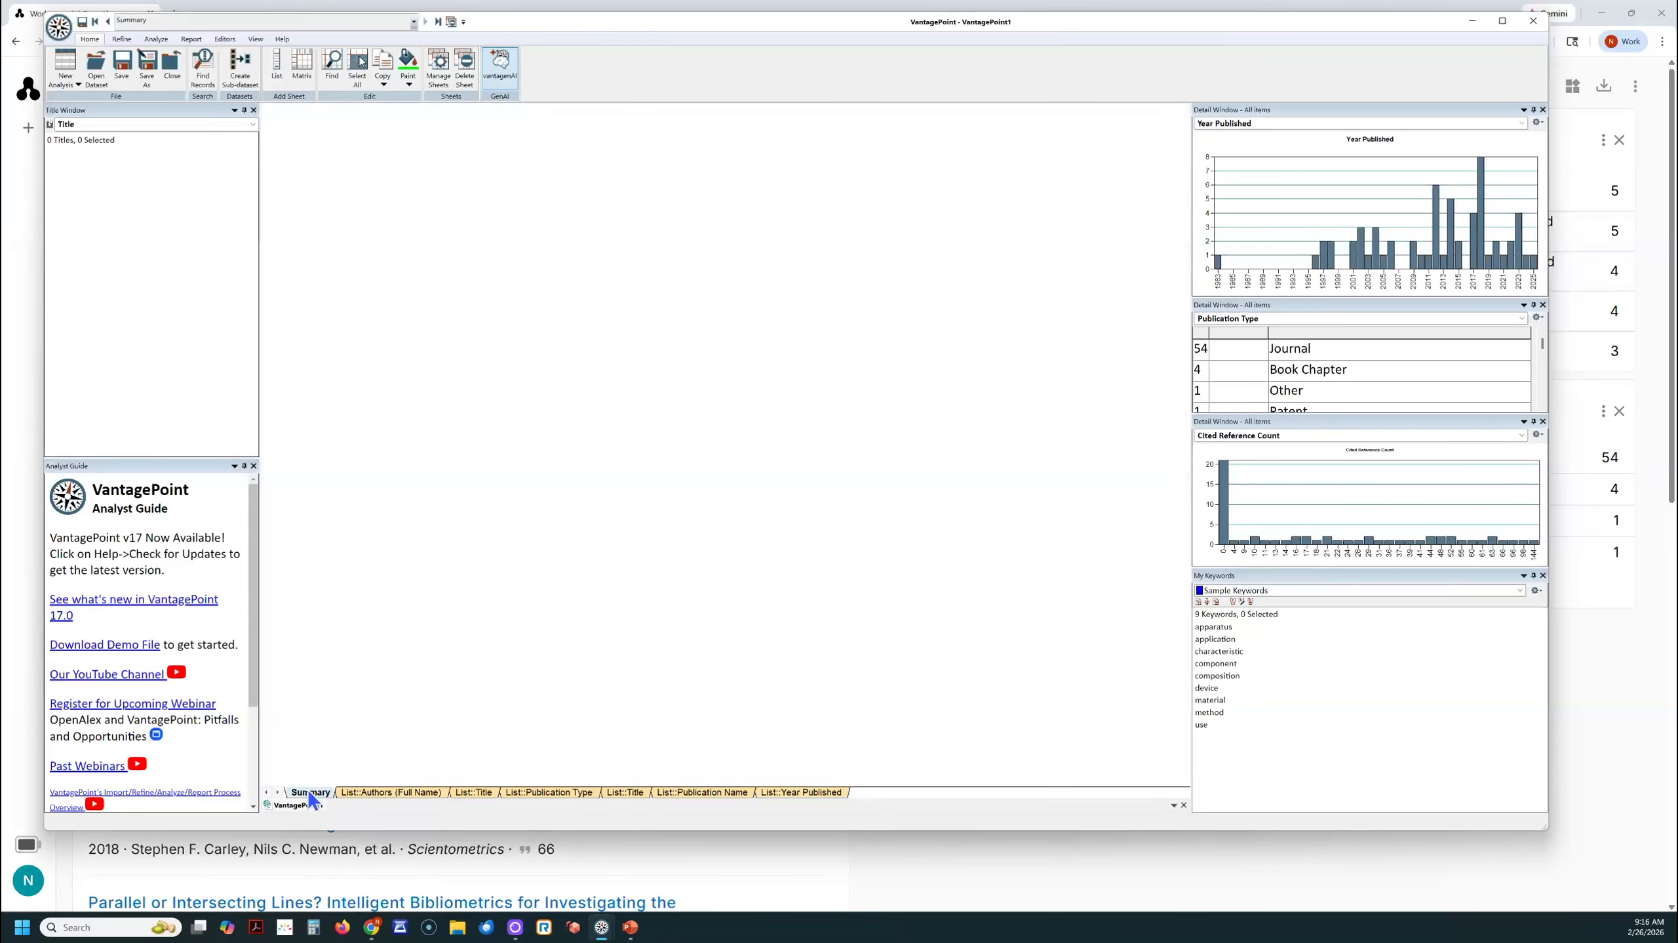
{"action": "scroll", "coordinate": [394, 696], "scroll_direction": "down", "scroll_amount": 3}
{"action": "scroll", "coordinate": [395, 699], "scroll_direction": "down", "scroll_amount": 3}
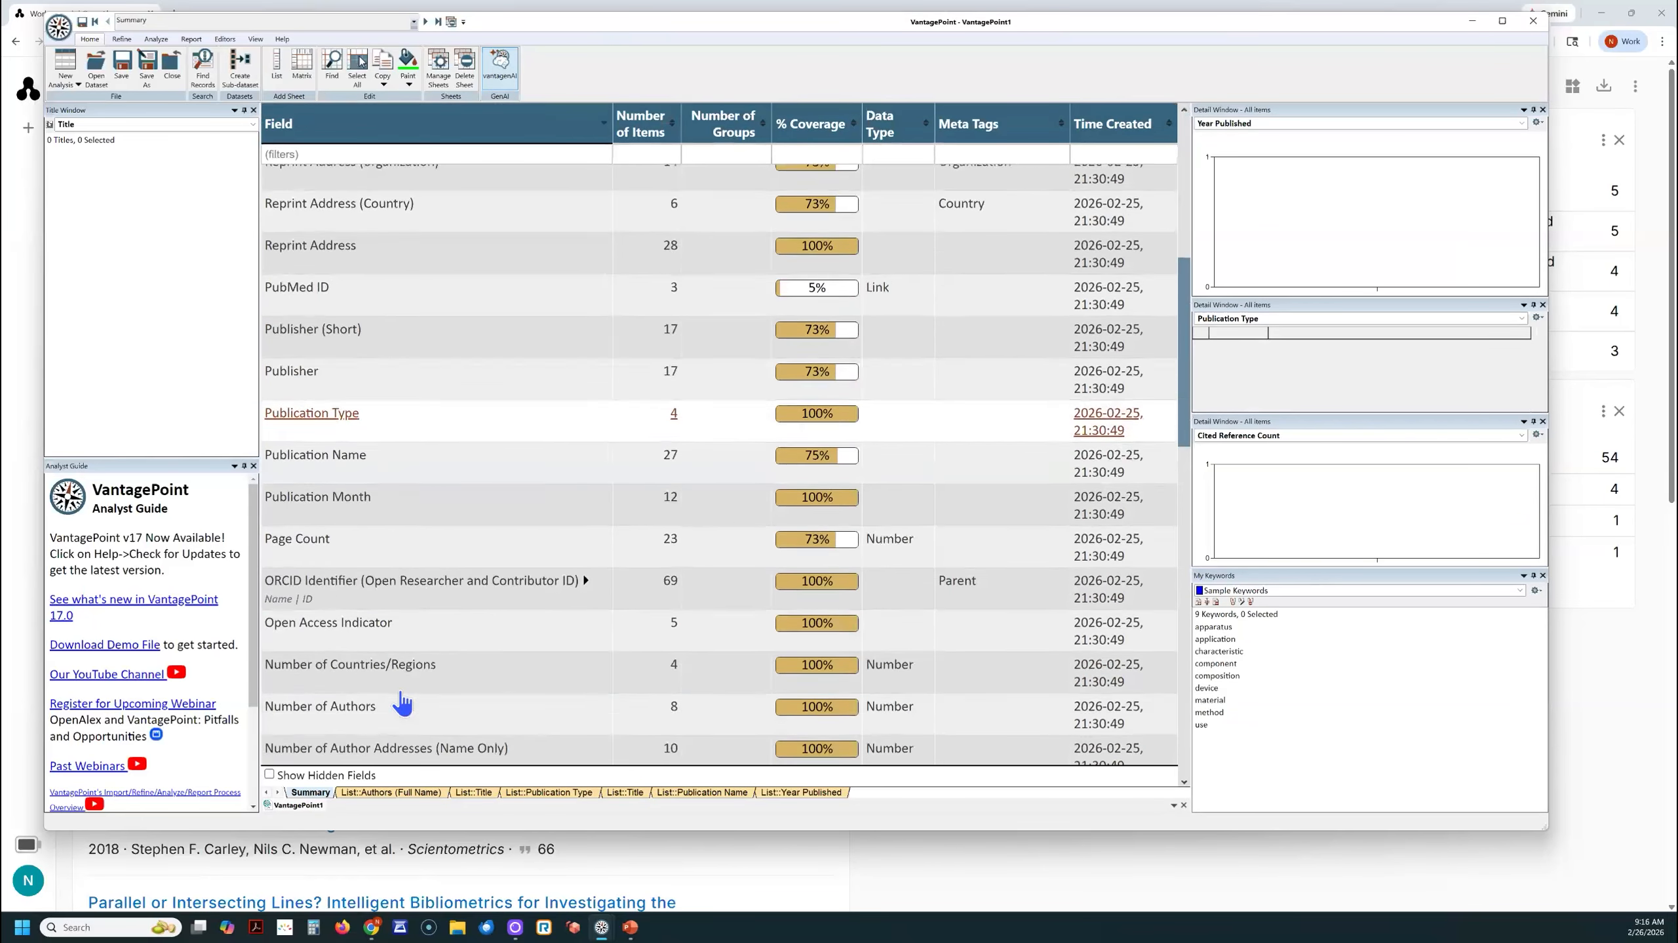
{"action": "scroll", "coordinate": [401, 700], "scroll_direction": "up", "scroll_amount": 5}
{"action": "scroll", "coordinate": [400, 655], "scroll_direction": "down", "scroll_amount": 2}
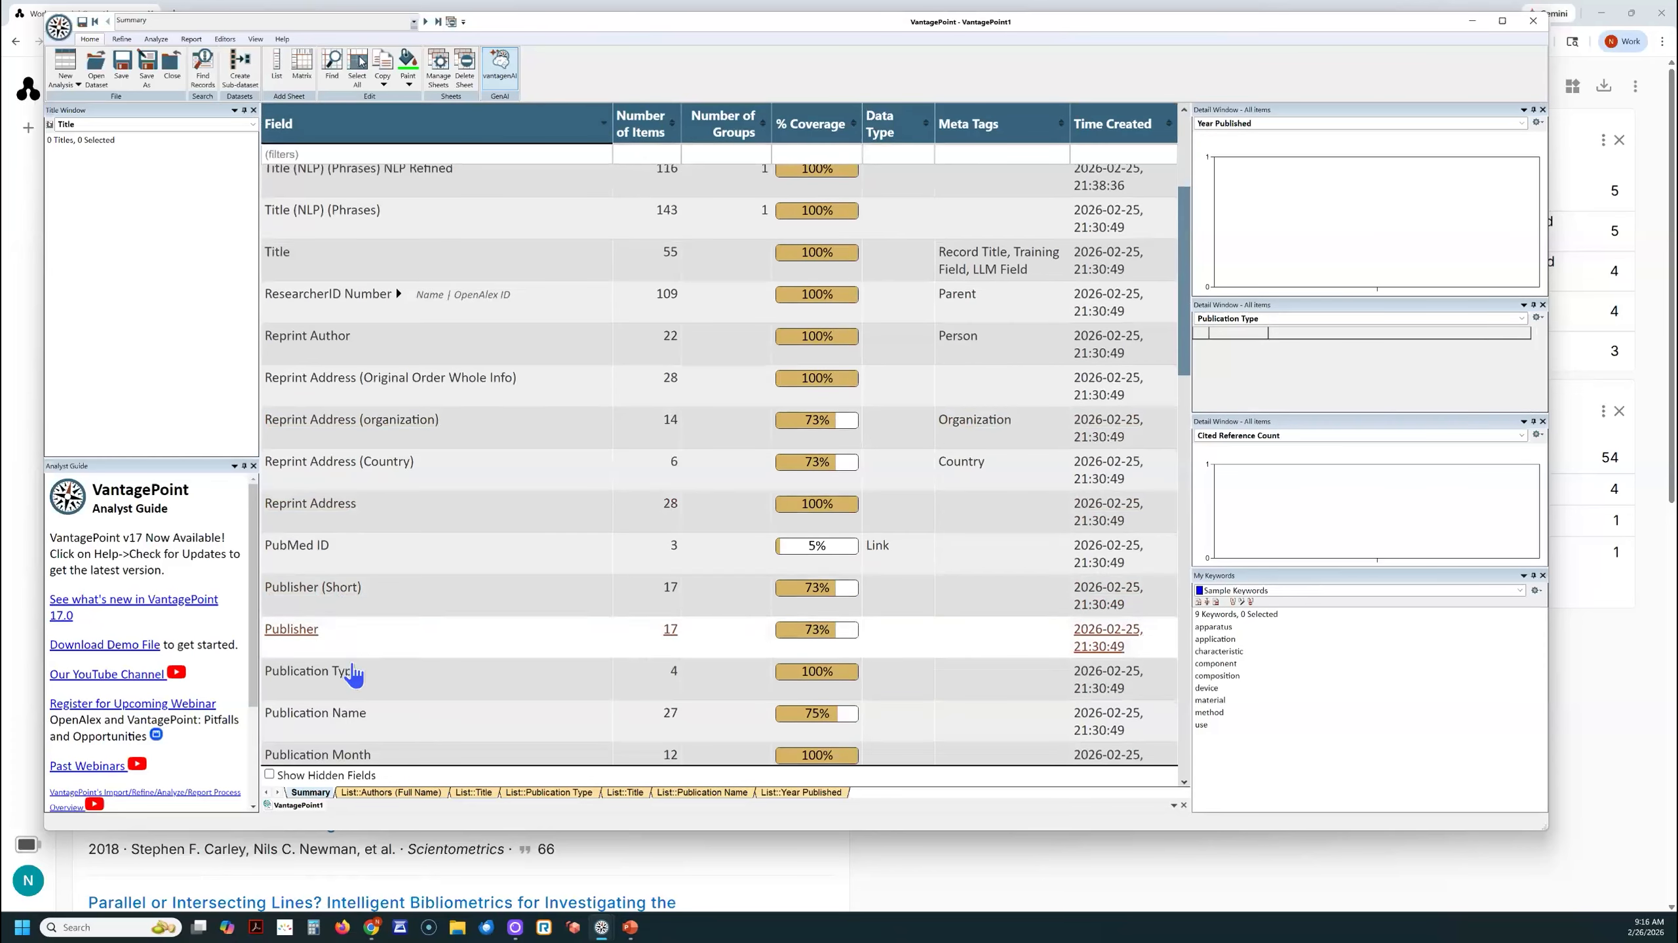
{"action": "scroll", "coordinate": [395, 693], "scroll_direction": "up", "scroll_amount": 5}
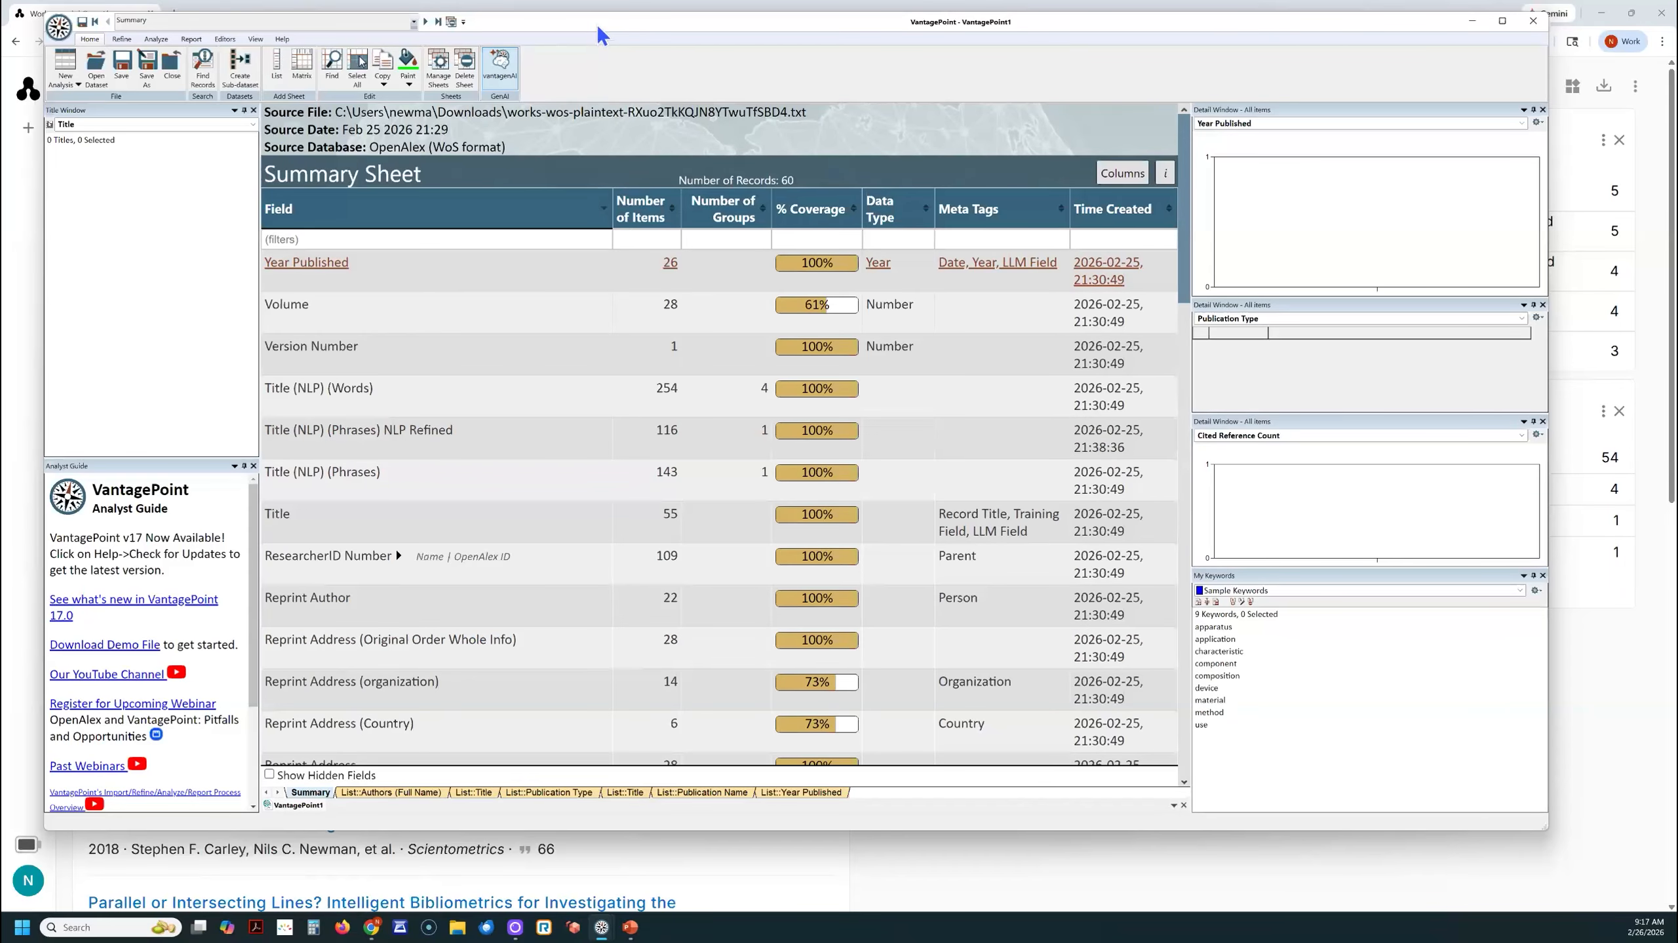
- Move the VantagePoint window aside to check the OpenAlex works page, and bring up the browser window showing the SSRN paper
{"action": "left_click_drag", "start_coordinate": [597, 26], "coordinate": [0, 29]}
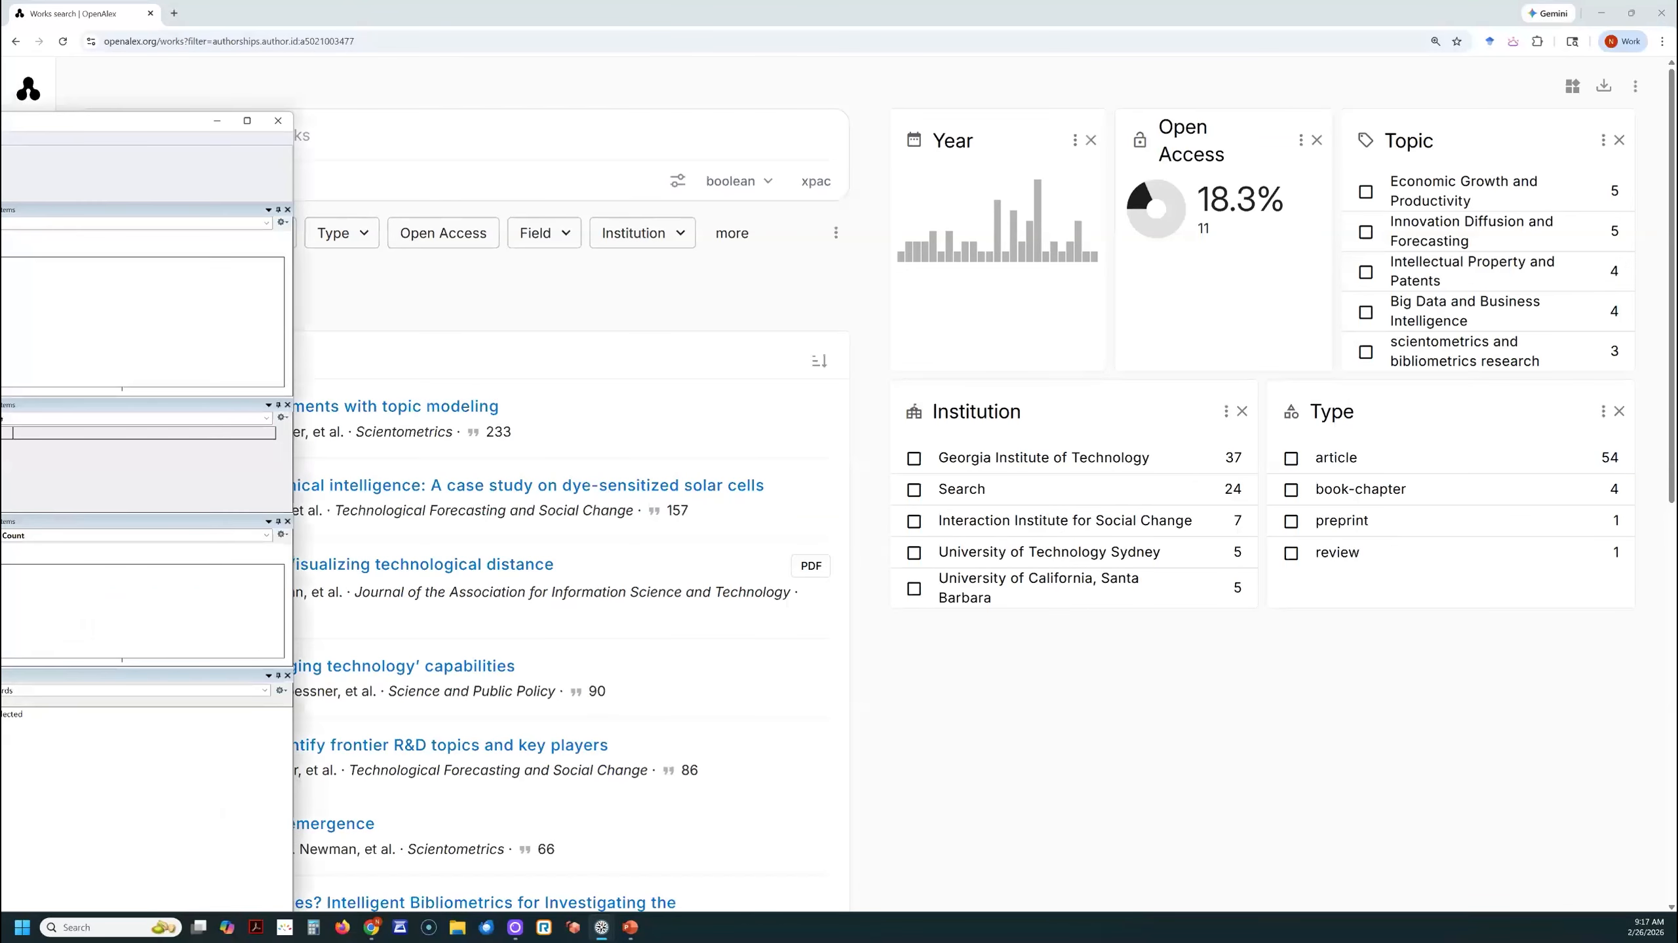
{"action": "left_click_drag", "start_coordinate": [0, 96], "coordinate": [431, 88]}
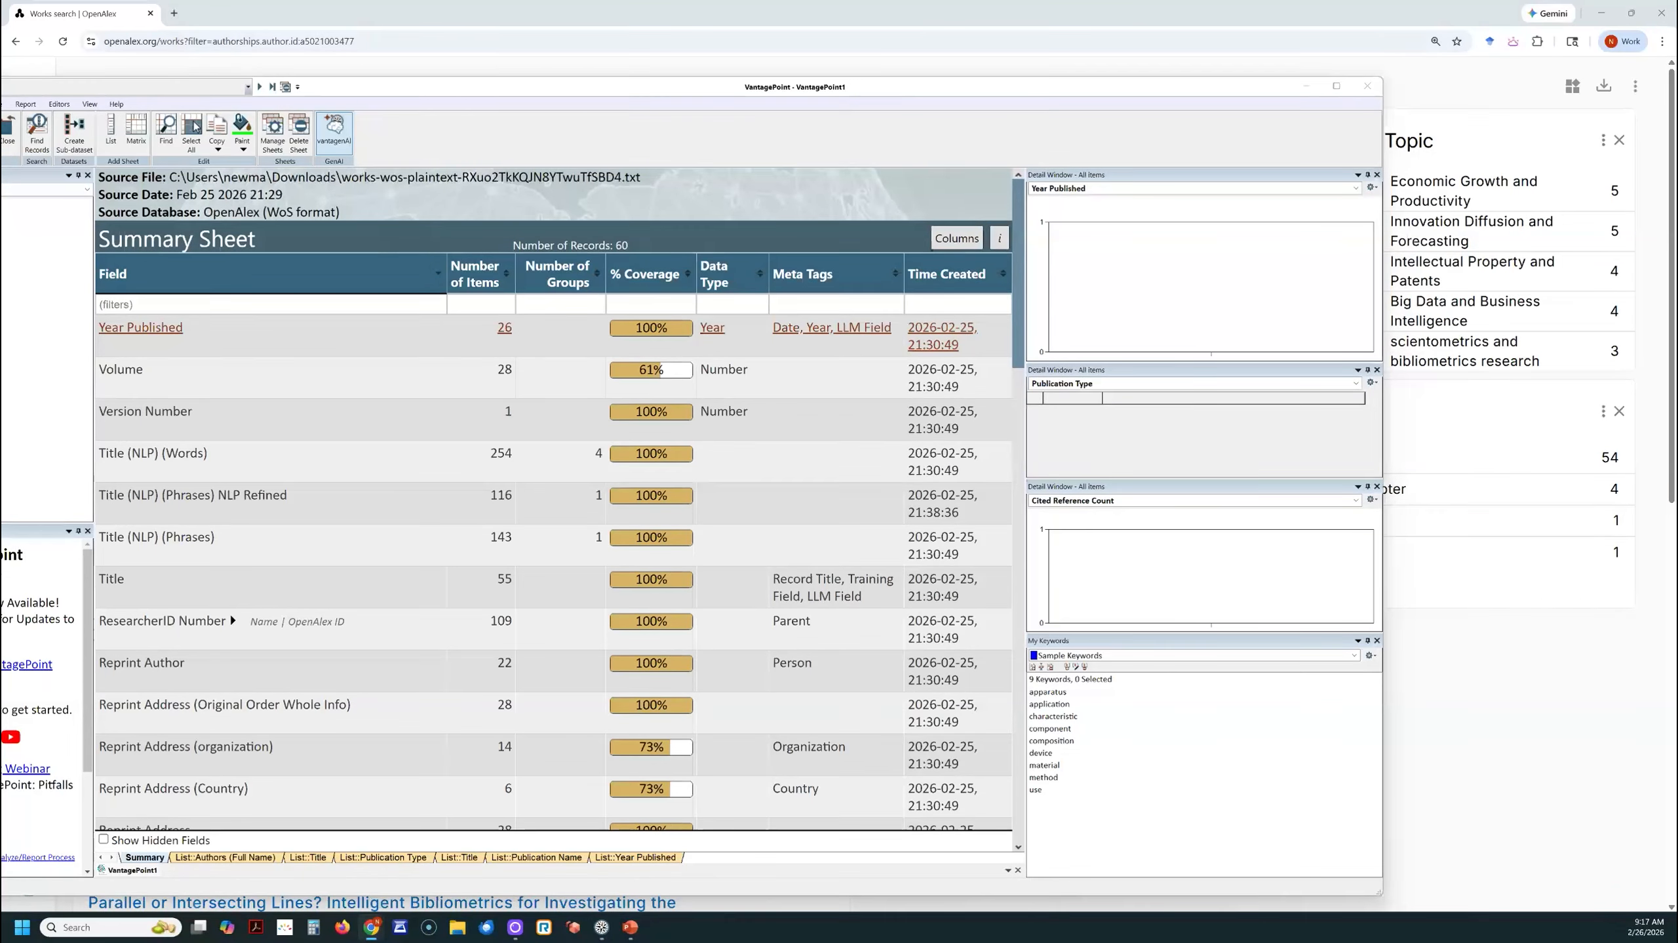
{"action": "left_click_drag", "start_coordinate": [0, 93], "coordinate": [595, 90]}
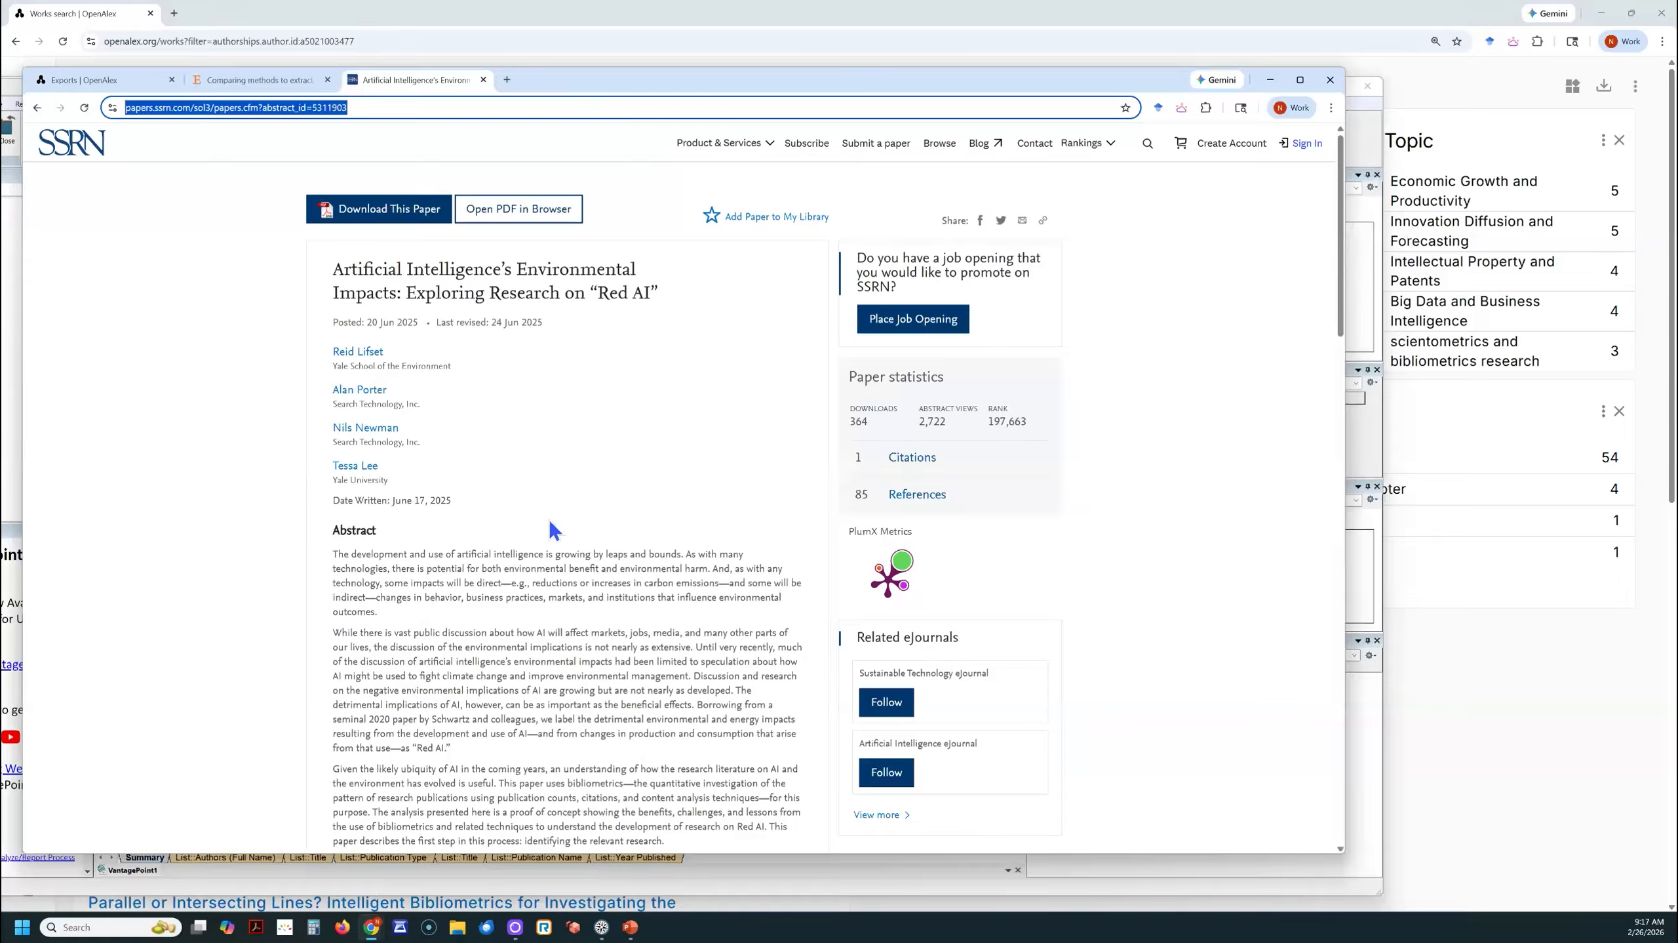
- Examine the SSRN page of "Artificial Intelligence's Environmental Impacts: Exploring Research on 'Red AI'", including its authors, abstract, keywords, funder statement and references
{"action": "scroll", "coordinate": [551, 521], "scroll_direction": "down", "scroll_amount": 15}
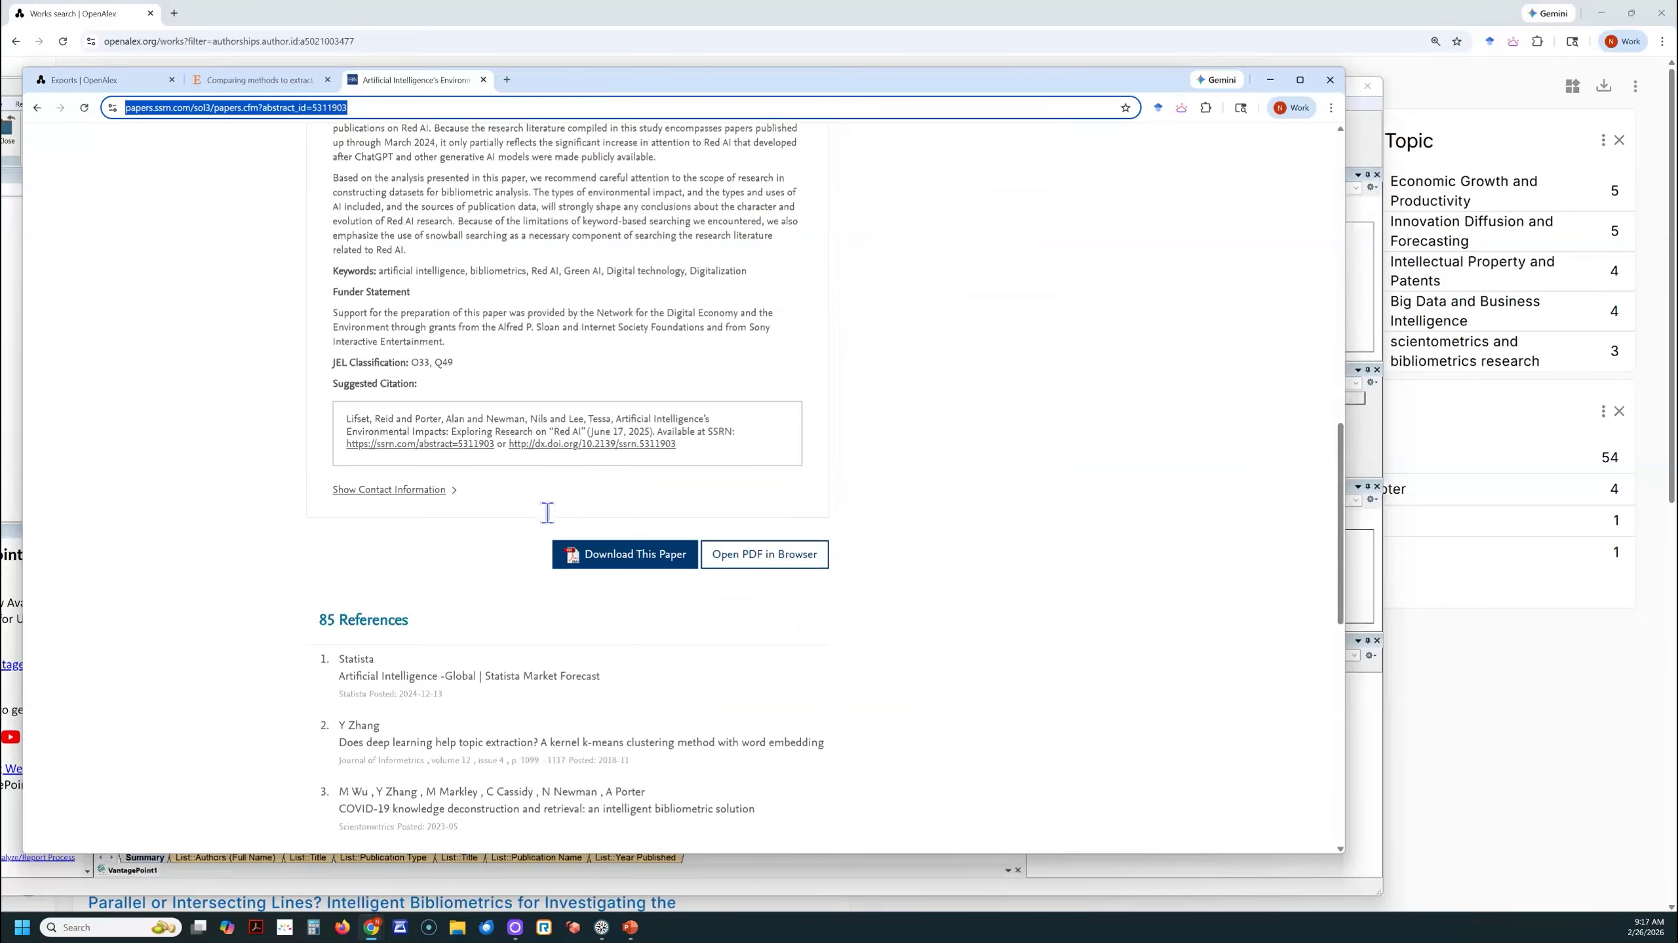
{"action": "scroll", "coordinate": [548, 511], "scroll_direction": "up", "scroll_amount": 20}
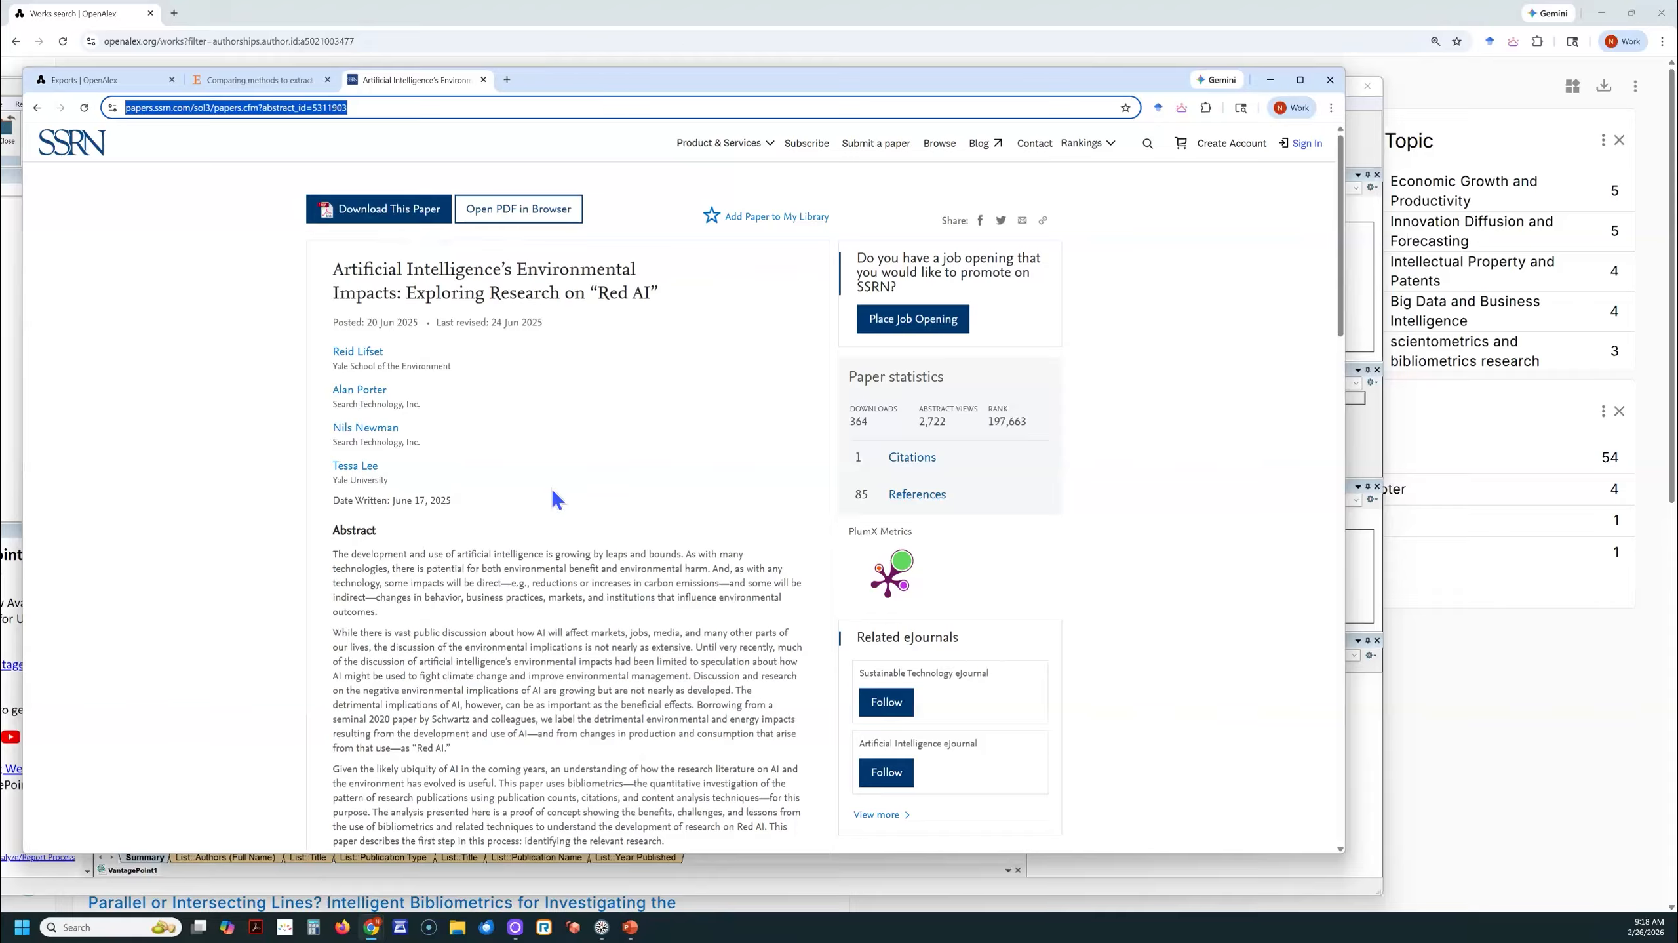
{"action": "scroll", "coordinate": [550, 494], "scroll_direction": "down", "scroll_amount": 2}
{"action": "scroll", "coordinate": [550, 494], "scroll_direction": "up", "scroll_amount": 2}
{"action": "scroll", "coordinate": [405, 635], "scroll_direction": "down", "scroll_amount": 10}
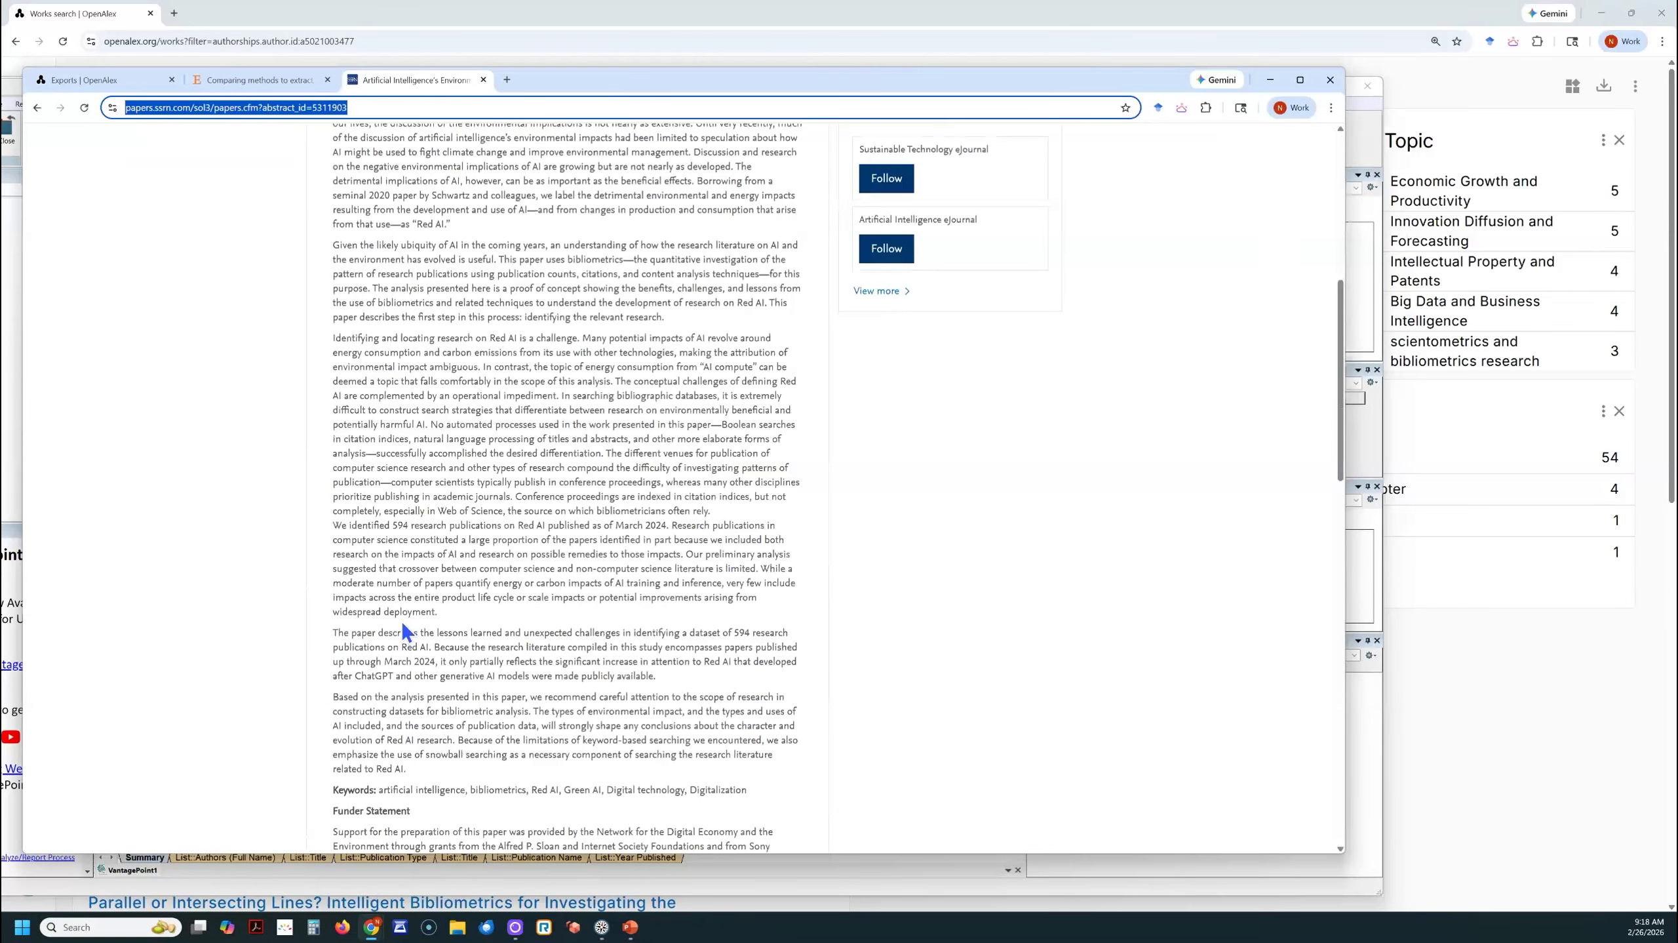
{"action": "scroll", "coordinate": [401, 619], "scroll_direction": "up", "scroll_amount": 12}
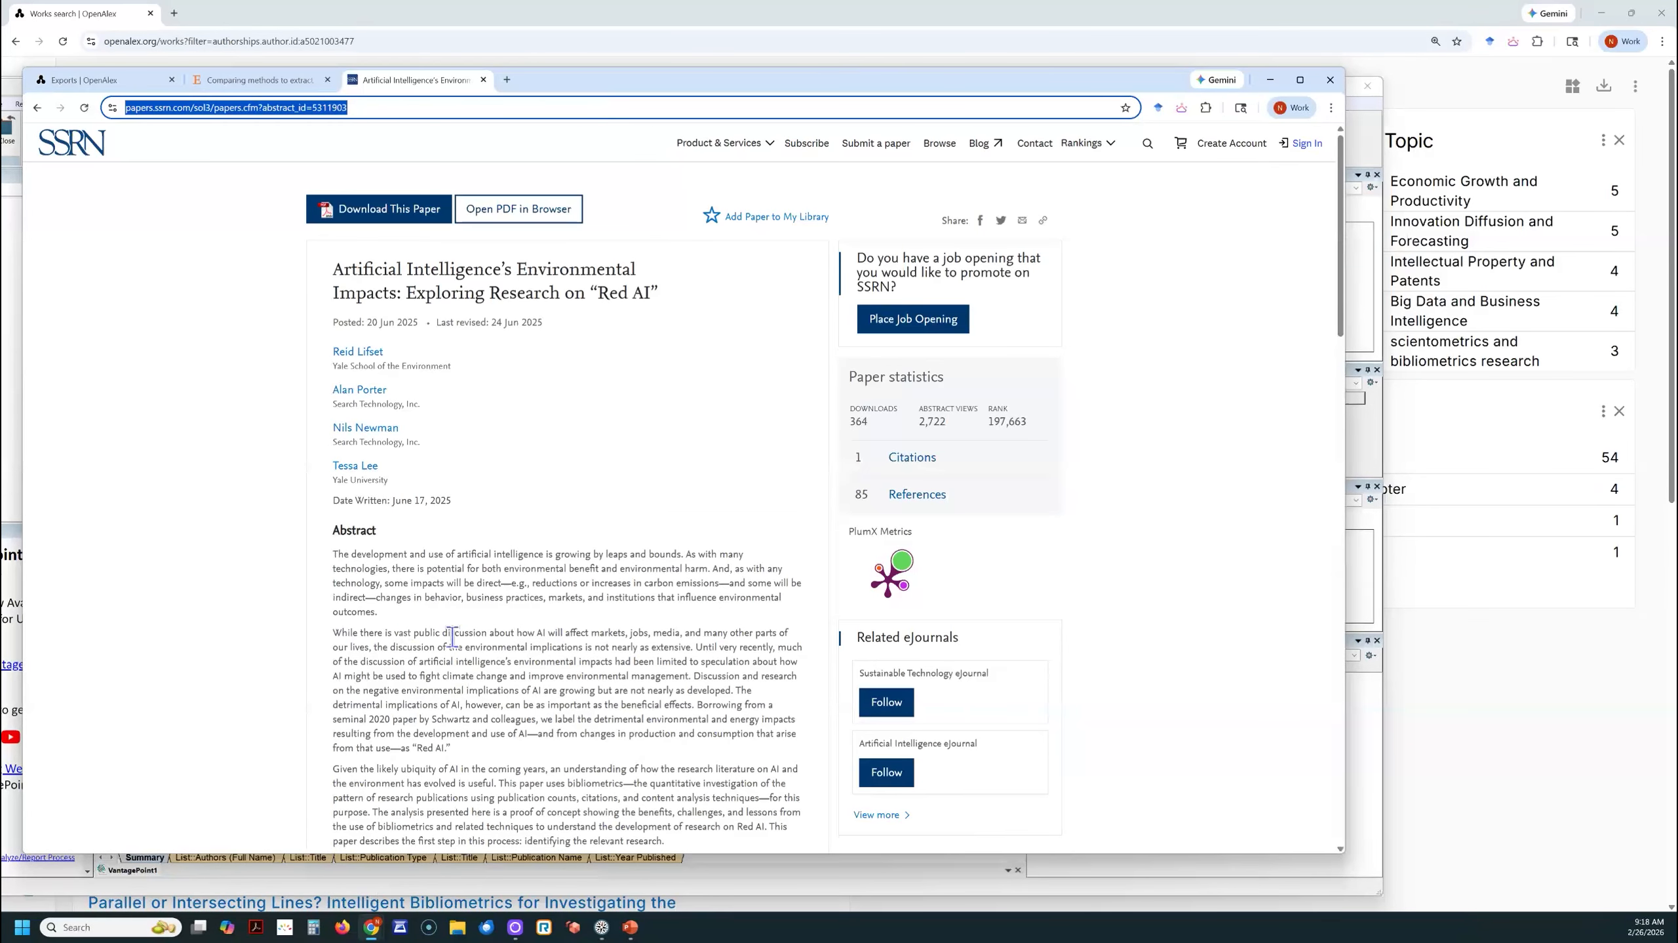
{"action": "mouse_move", "coordinate": [907, 588]}
{"action": "scroll", "coordinate": [436, 599], "scroll_direction": "down", "scroll_amount": 5}
{"action": "scroll", "coordinate": [437, 598], "scroll_direction": "down", "scroll_amount": 4}
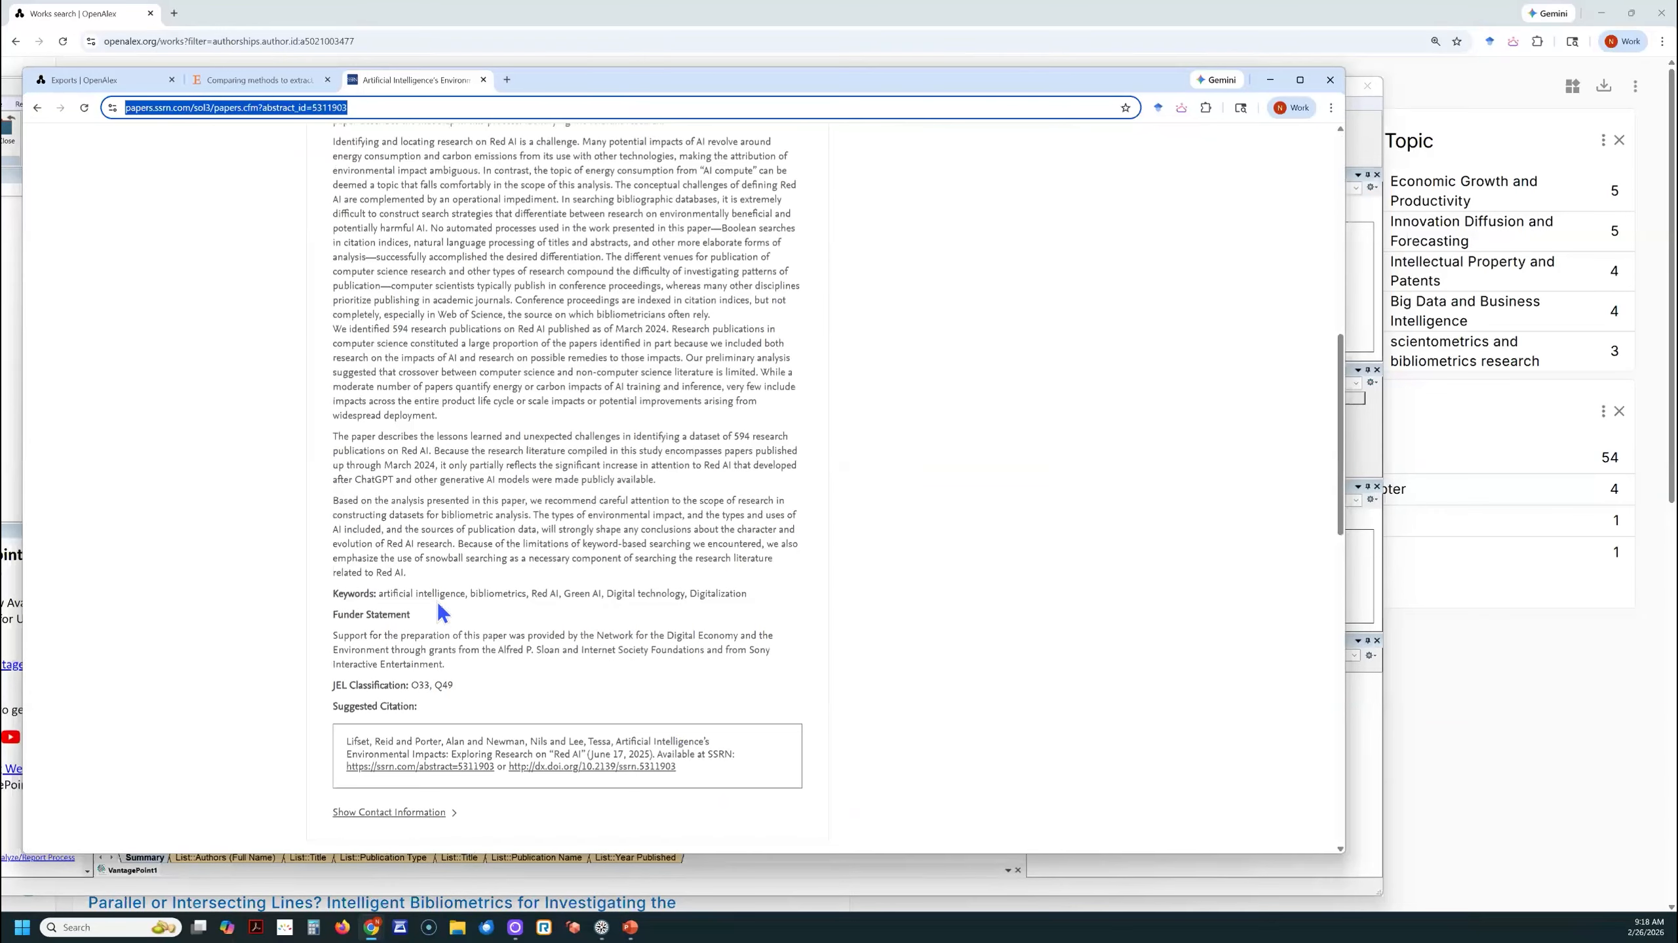
{"action": "scroll", "coordinate": [437, 598], "scroll_direction": "up", "scroll_amount": 9}
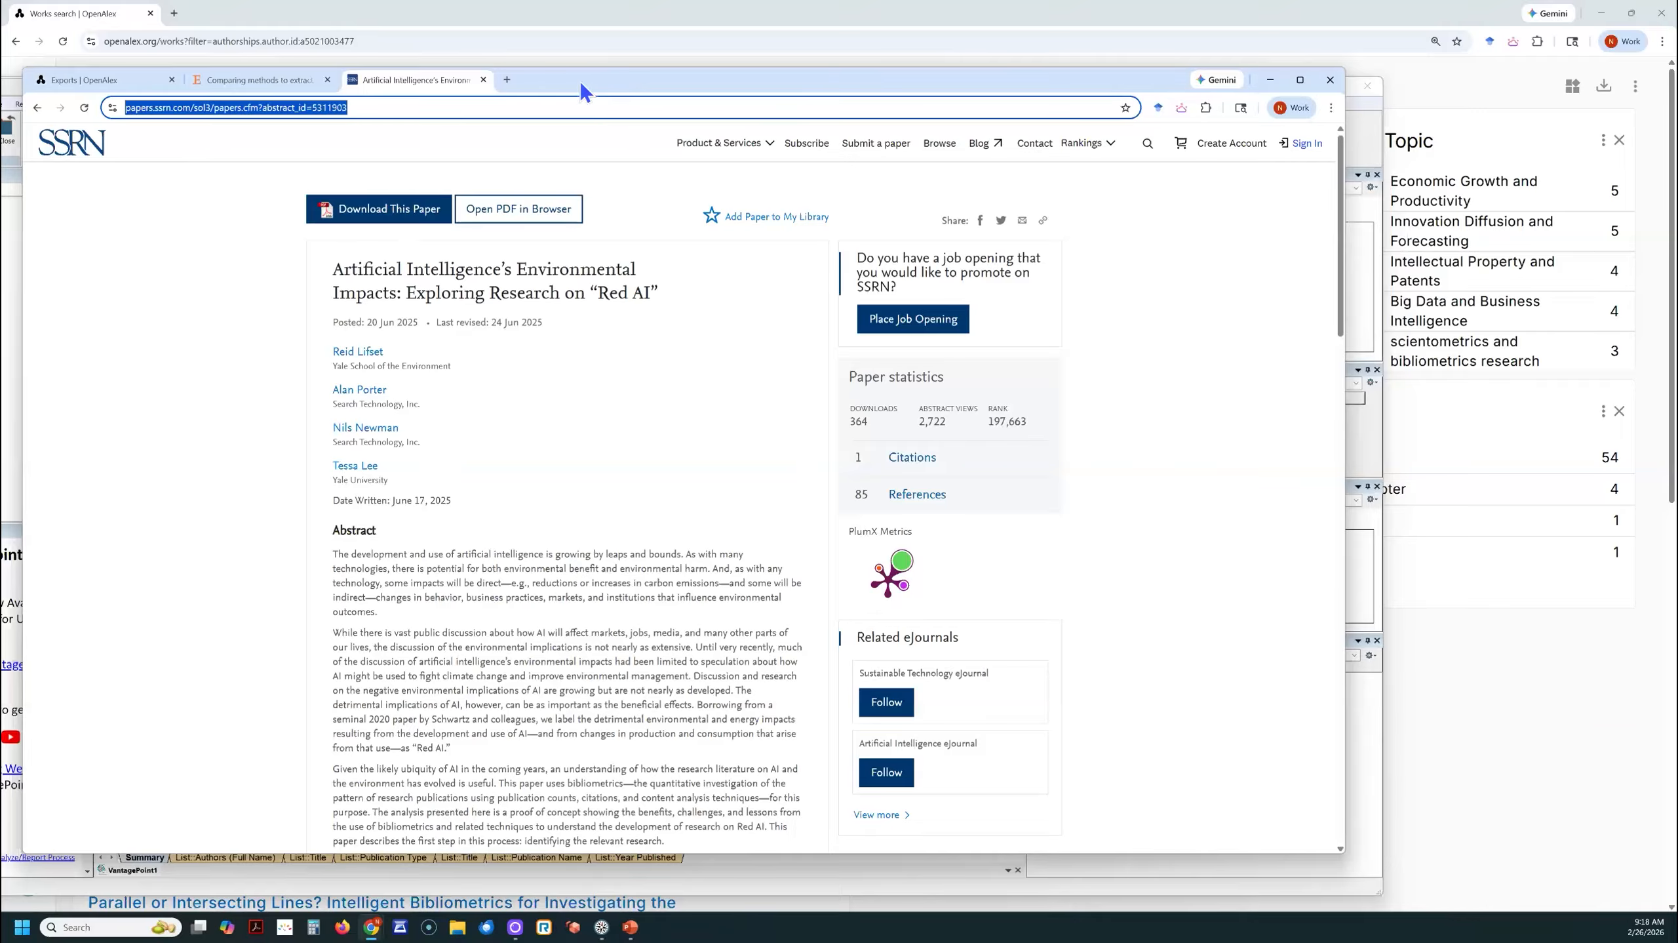
- Move the SSRN, VantagePoint and OpenAlex windows out of the way to return to the "Summarizing Pitfalls" slide
{"action": "left_click_drag", "start_coordinate": [580, 81], "coordinate": [316, 56]}
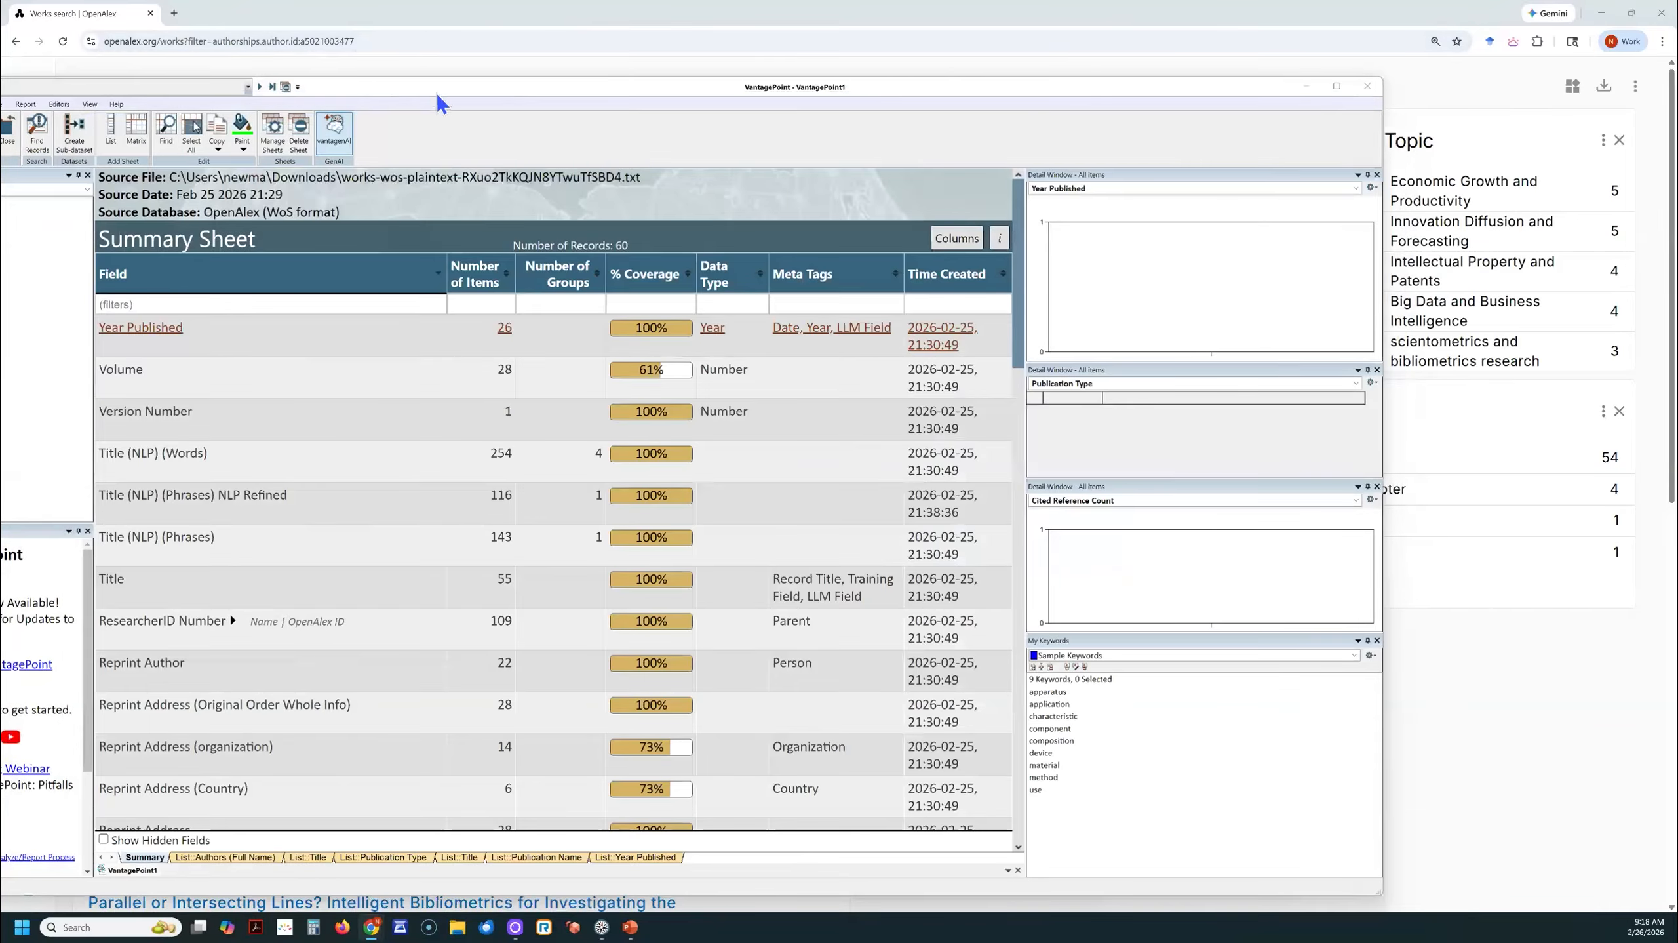
{"action": "left_click_drag", "start_coordinate": [437, 84], "coordinate": [2, 6]}
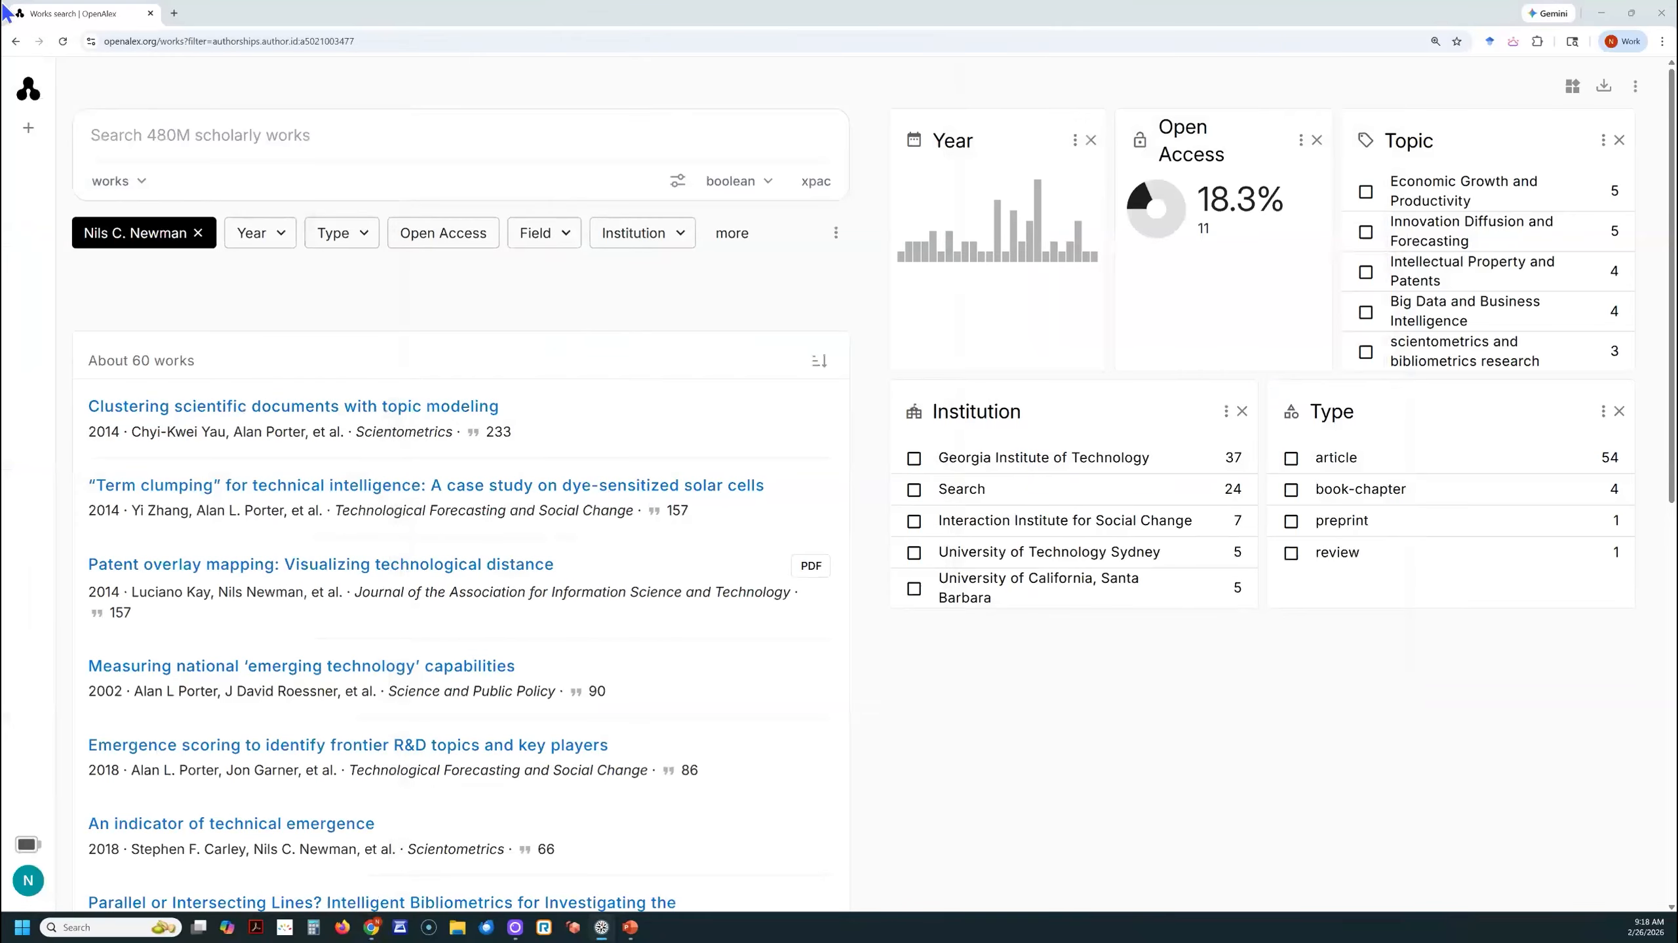
{"action": "left_click", "coordinate": [397, 19]}
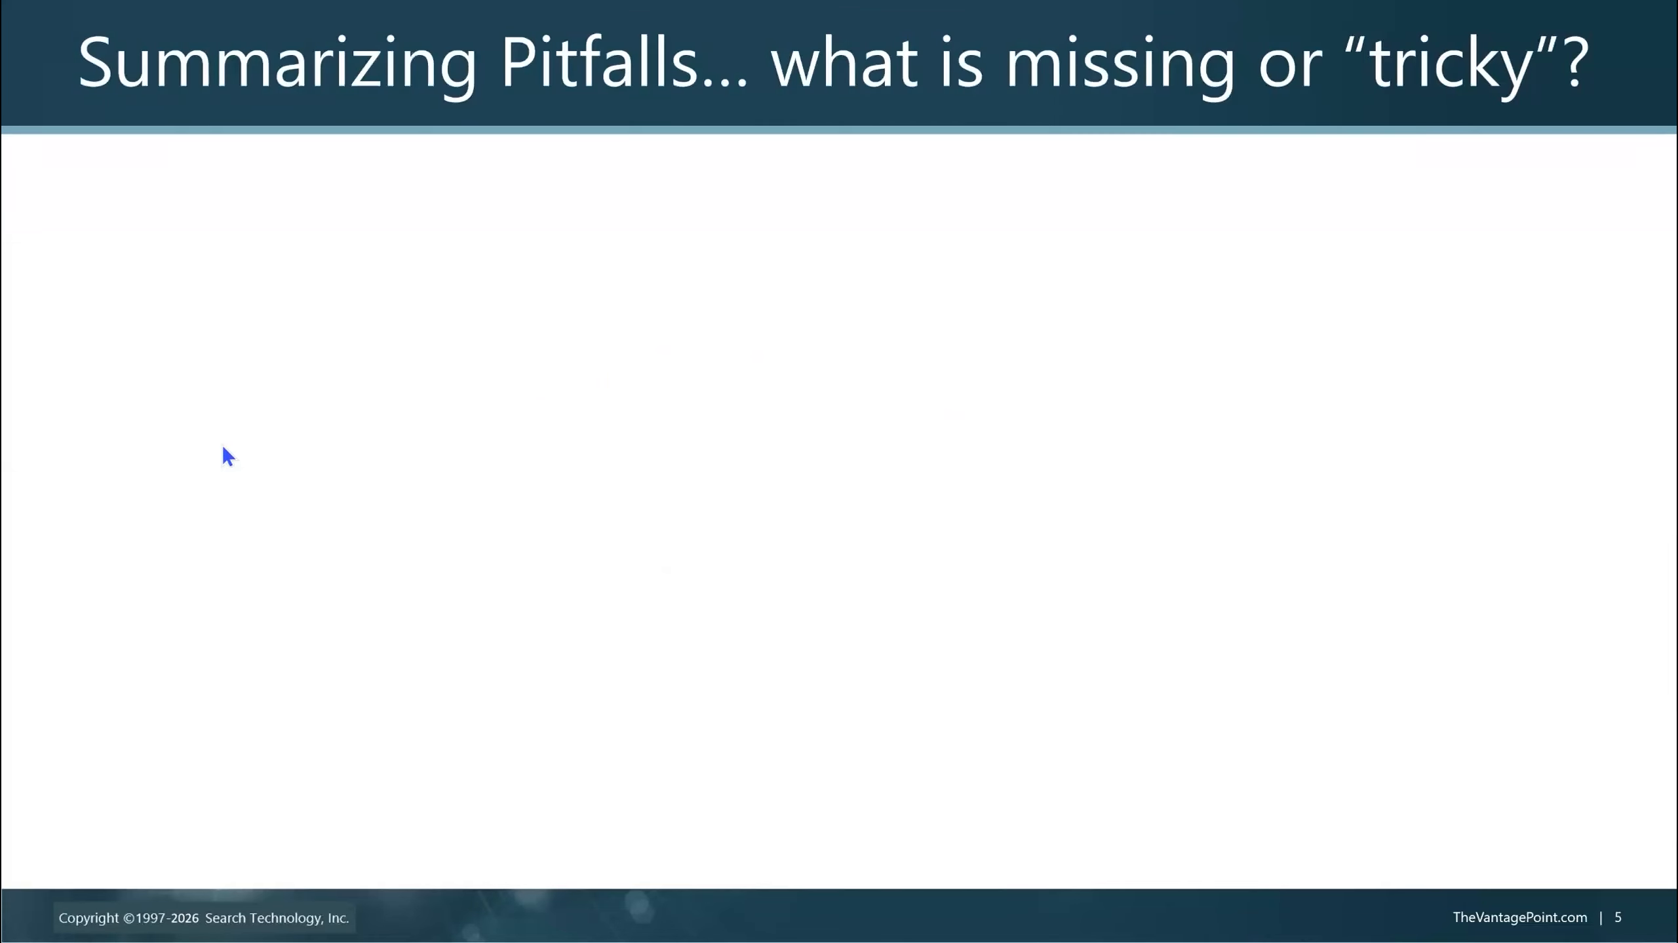
{"action": "left_click", "coordinate": [223, 447]}
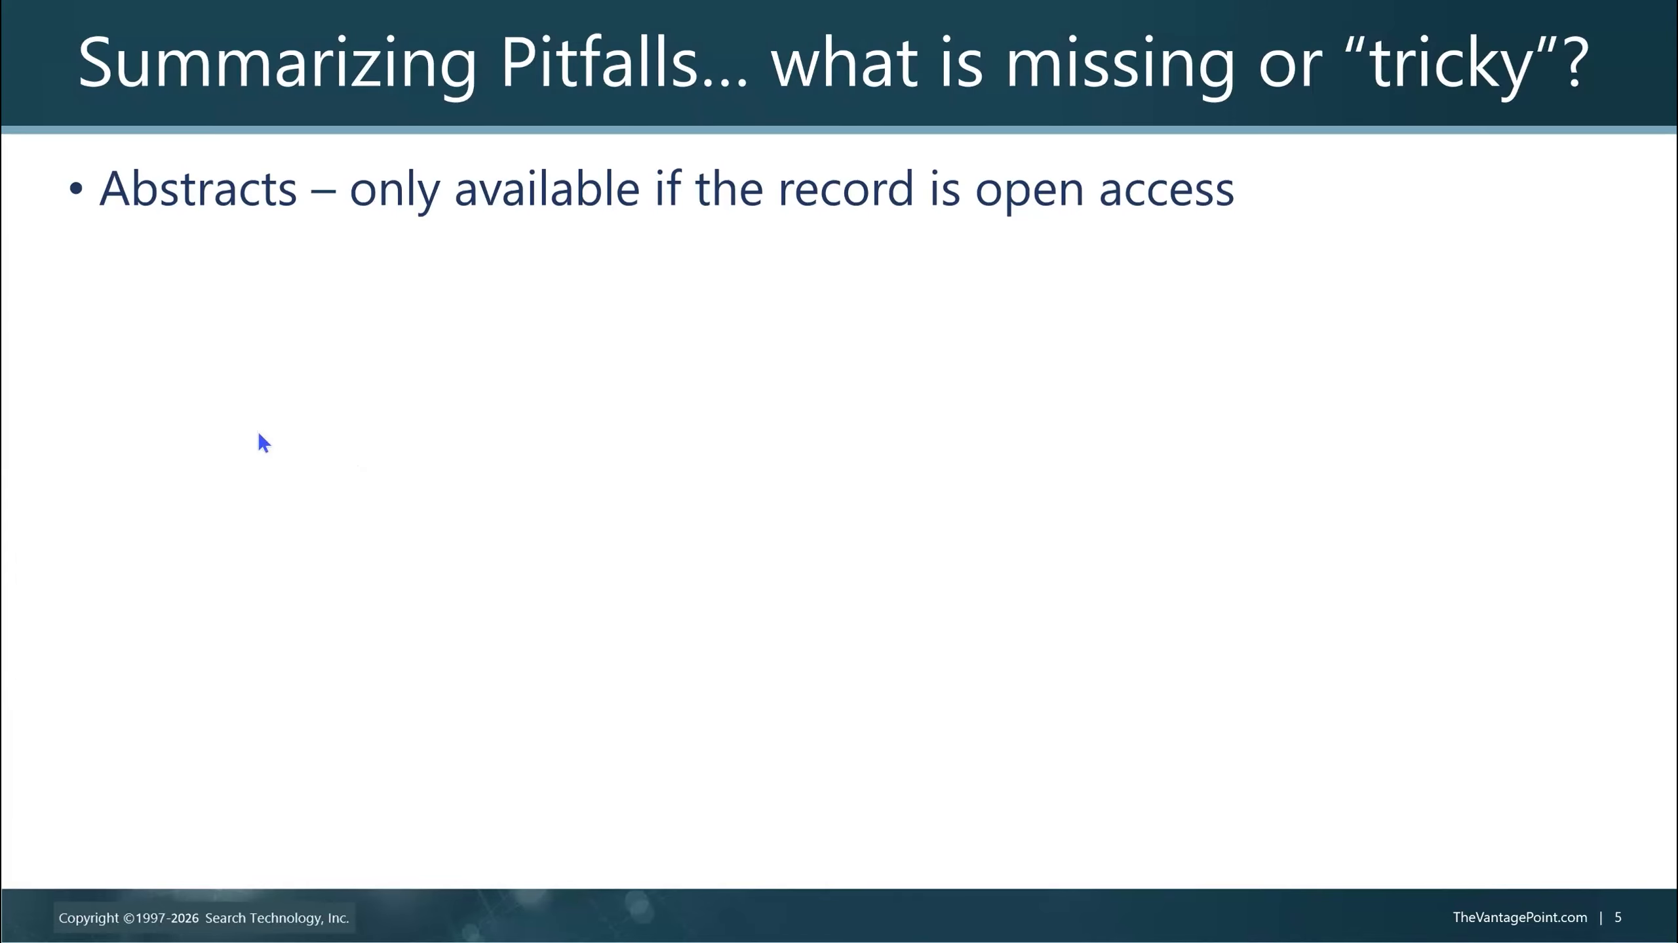
{"action": "left_click", "coordinate": [255, 464]}
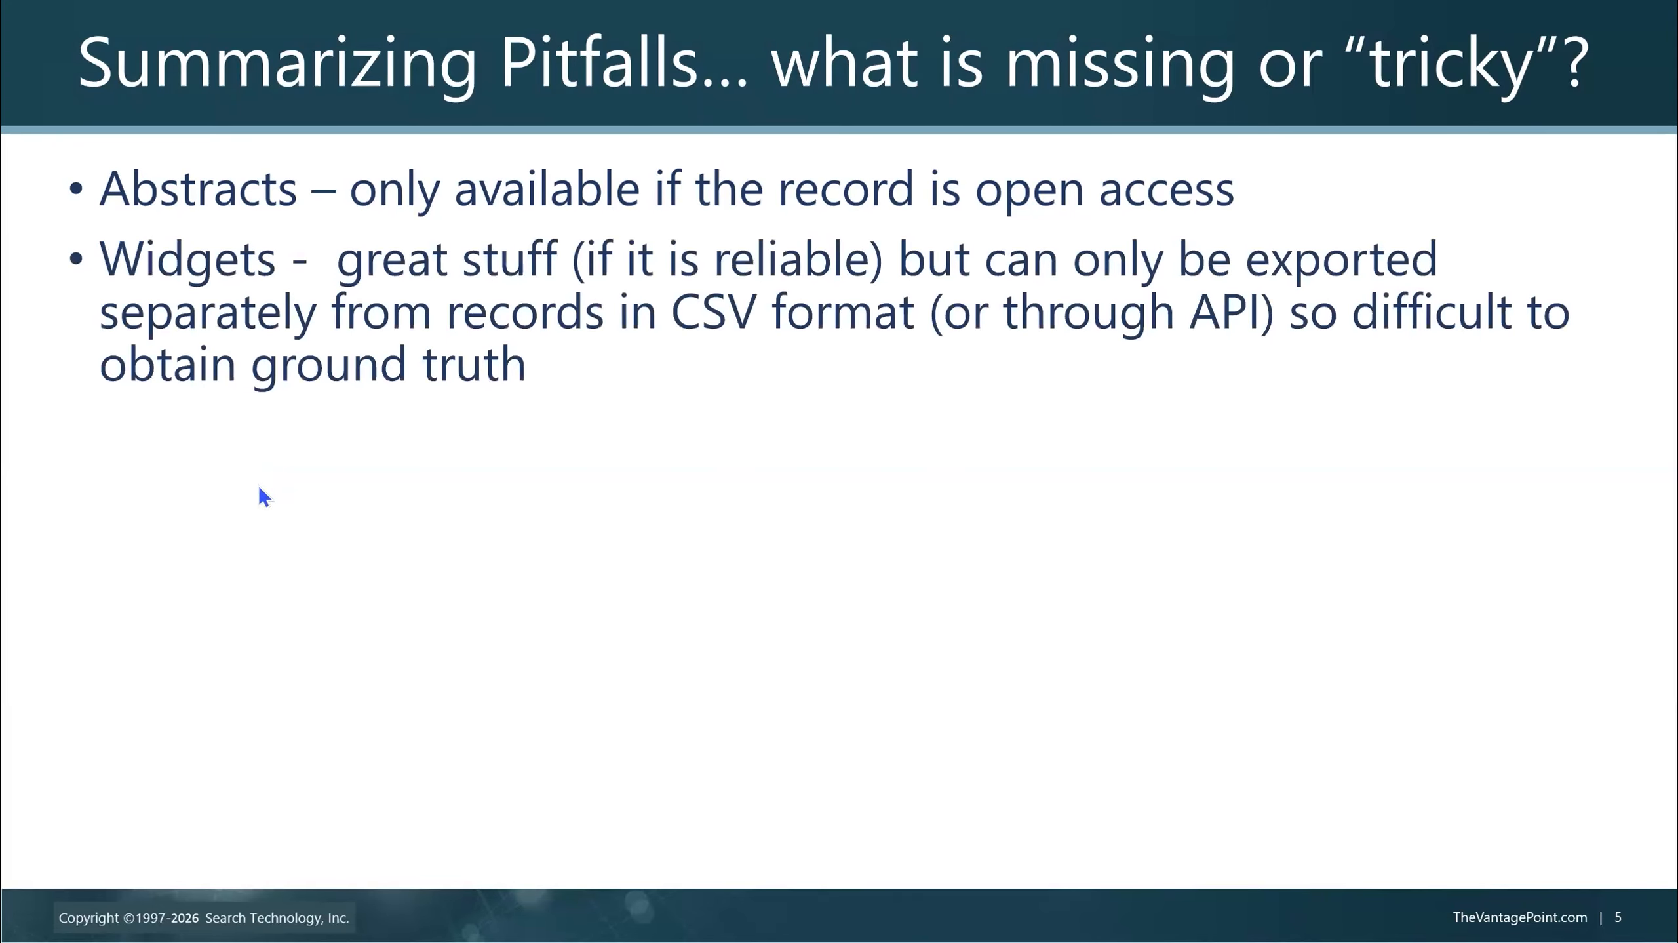